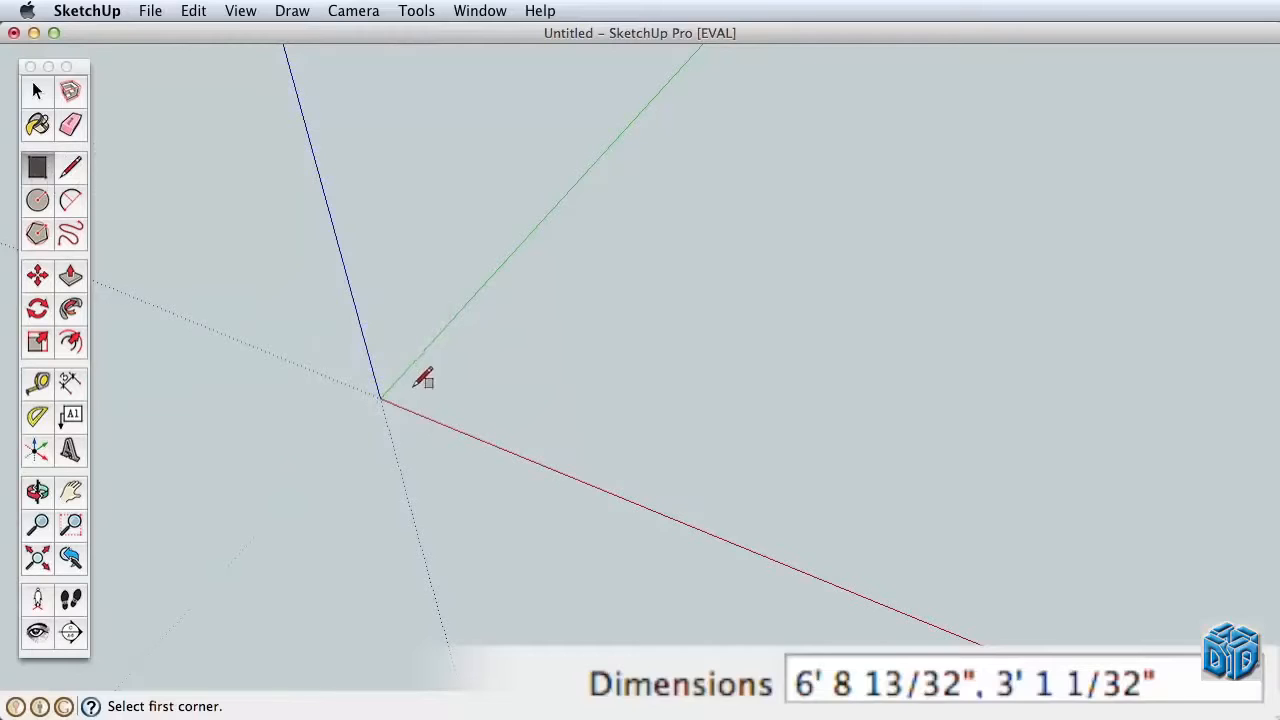
# - Draw a 10' by 20' rectangle on the ground plane with its first corner near the origin
pyautogui.click(415, 391)
pyautogui.write("10',20")
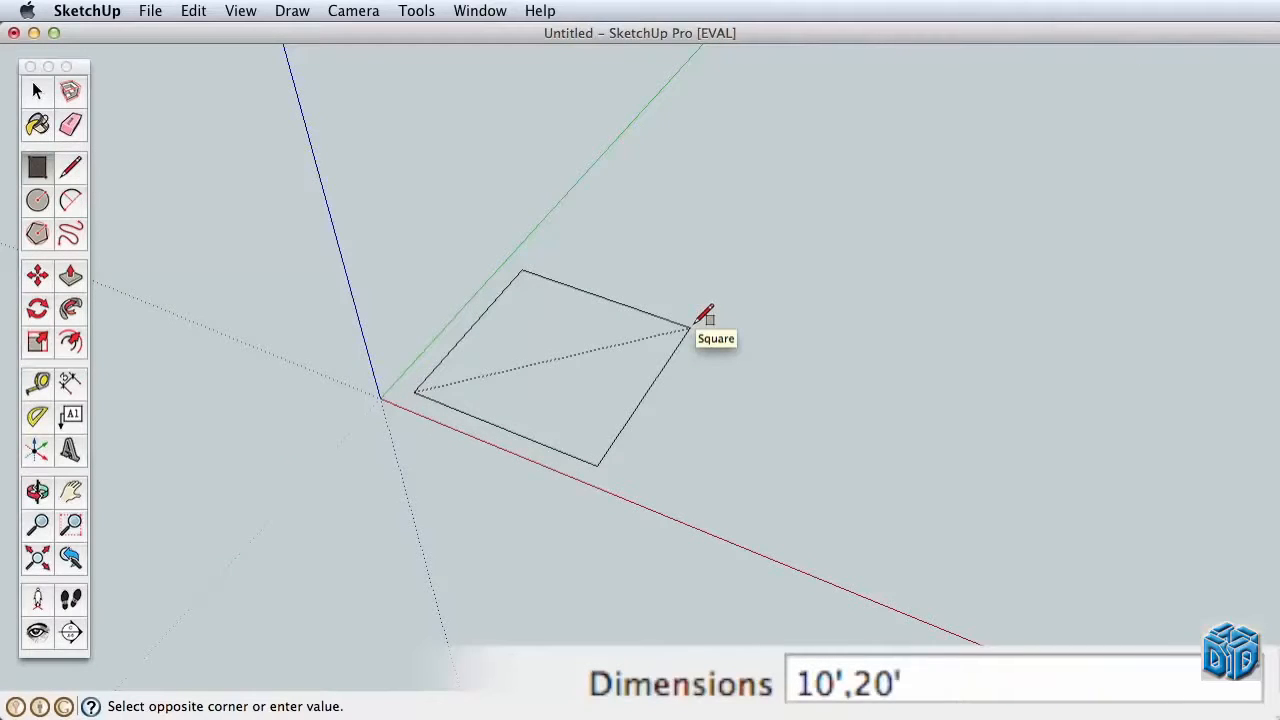
pyautogui.press('Return')
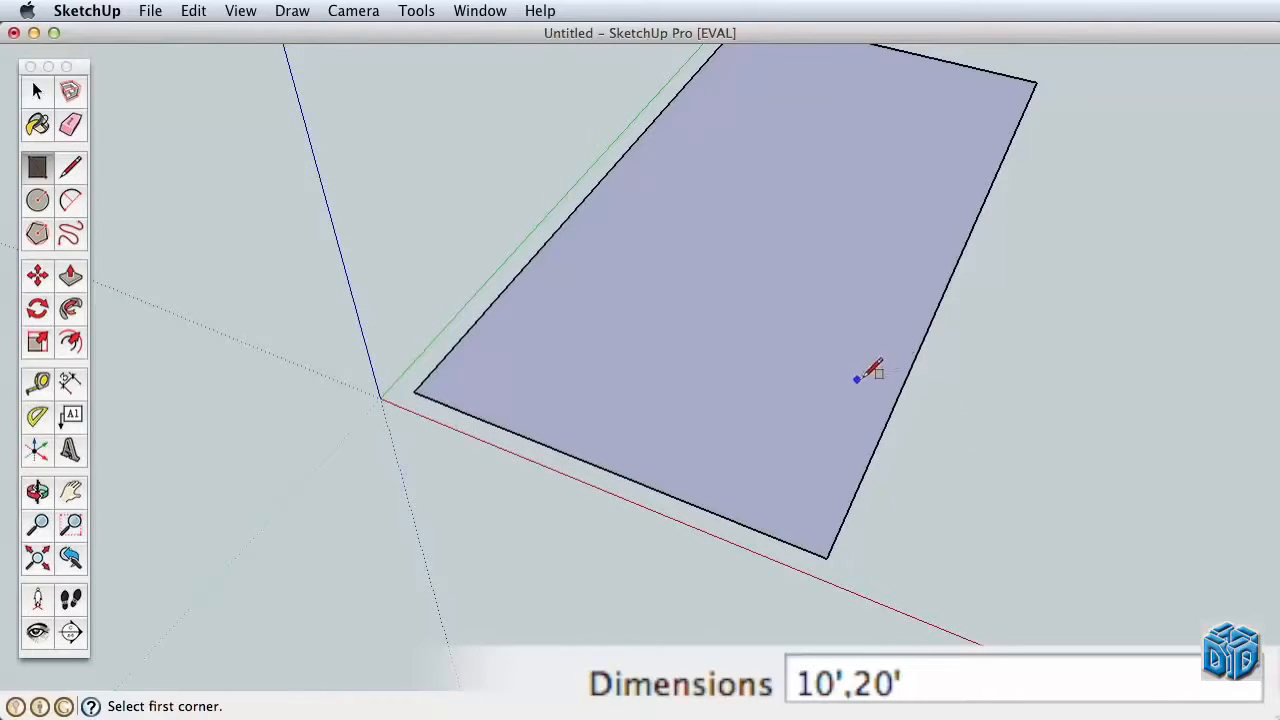
# - Draw a 2m line along the red axis outward from the rectangle's far corner
pyautogui.press('h')
pyautogui.moveTo(846, 409); pyautogui.dragTo(742, 514)
pyautogui.press('z')
pyautogui.moveTo(760, 470)
pyautogui.mouseDown()
pyautogui.moveTo(766, 571)
pyautogui.moveTo(529, 537)
pyautogui.mouseUp()
pyautogui.press('h')
pyautogui.click(64, 169)
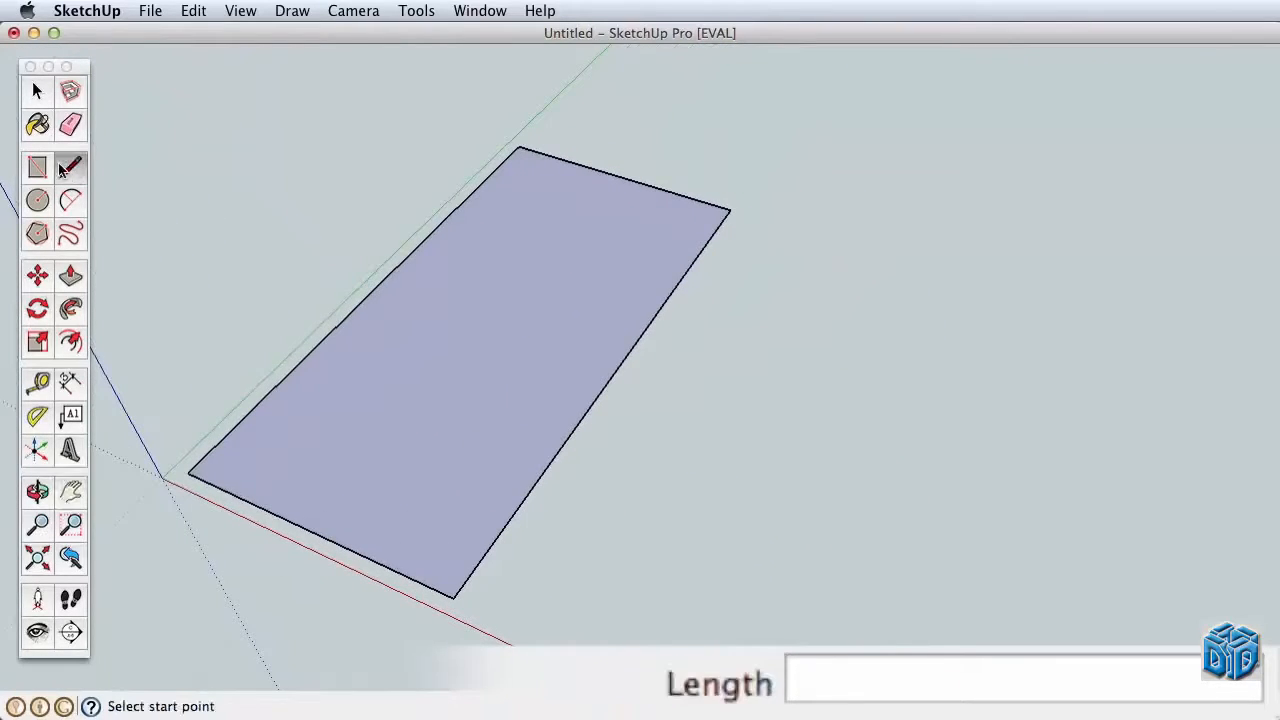
pyautogui.click(731, 208)
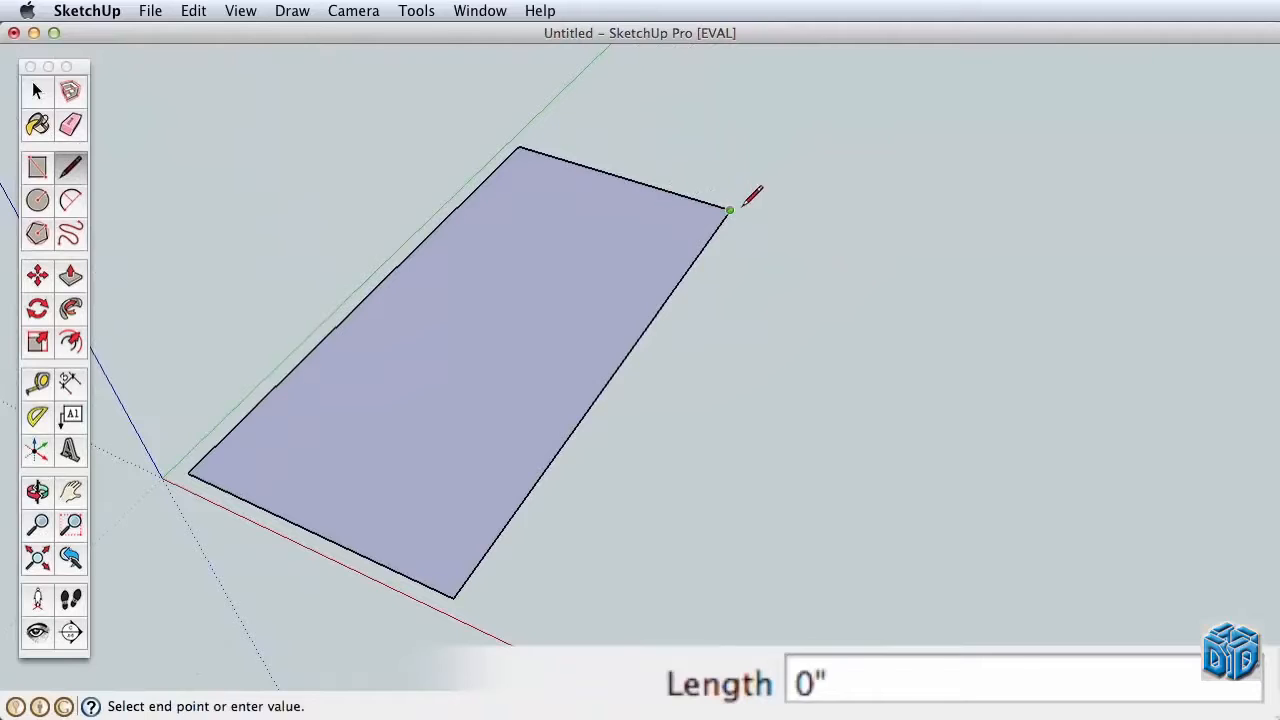
pyautogui.write('2m')
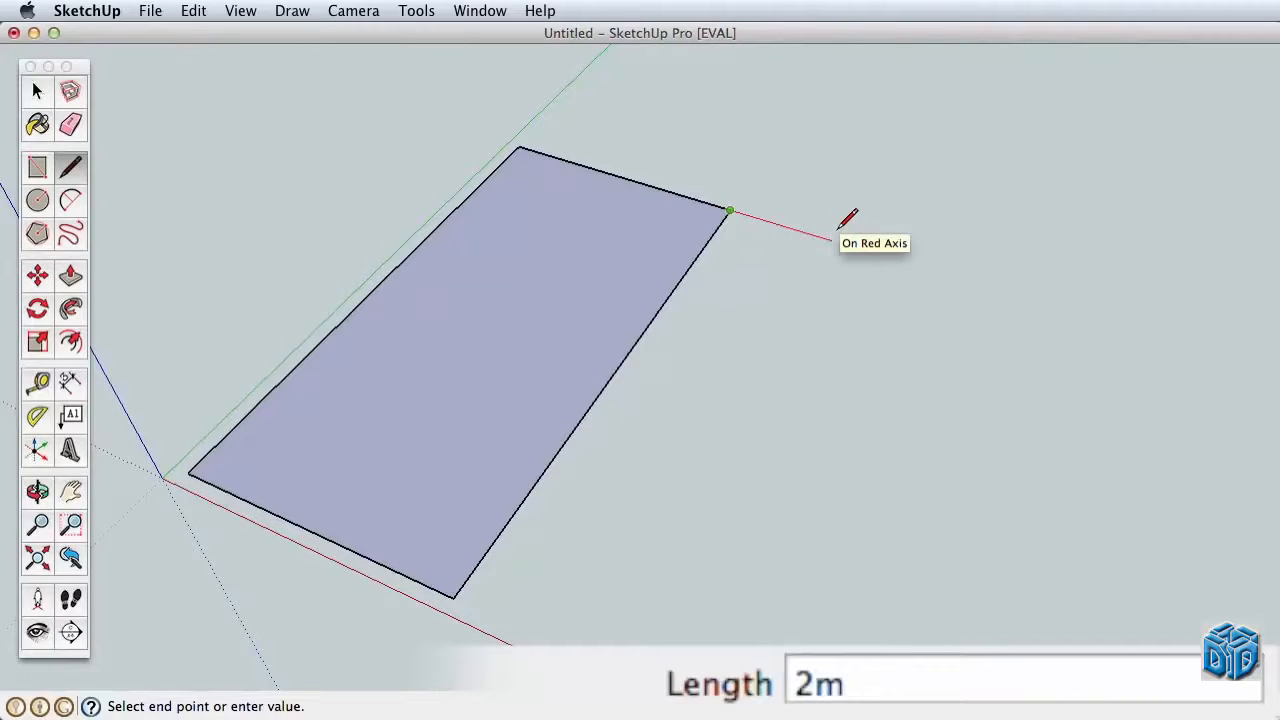
pyautogui.press('Return')
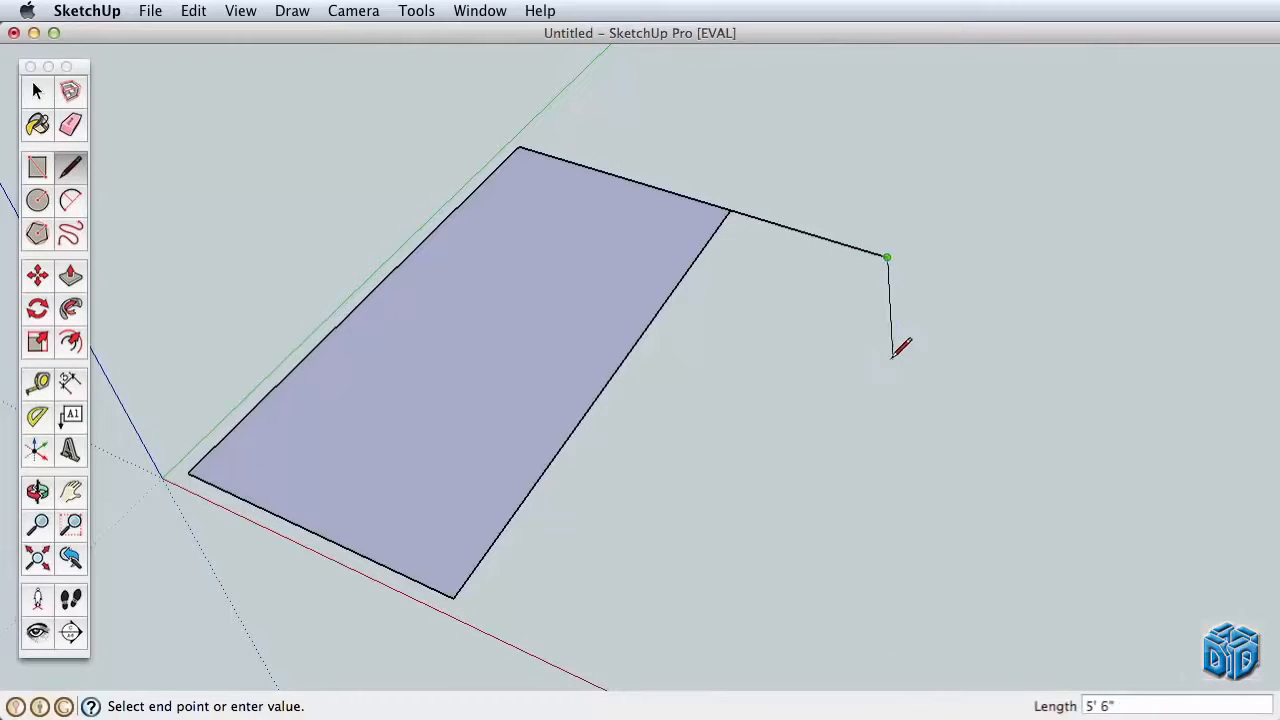
pyautogui.press('space')
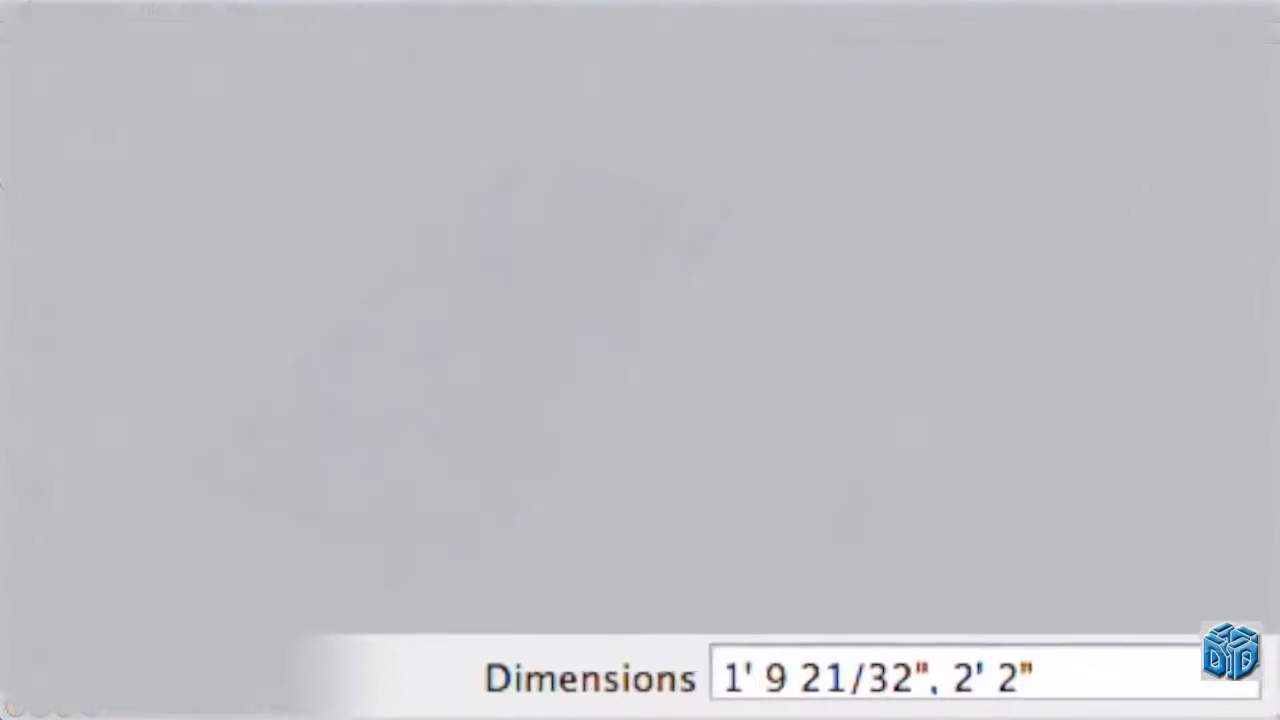
pyautogui.write('5m')
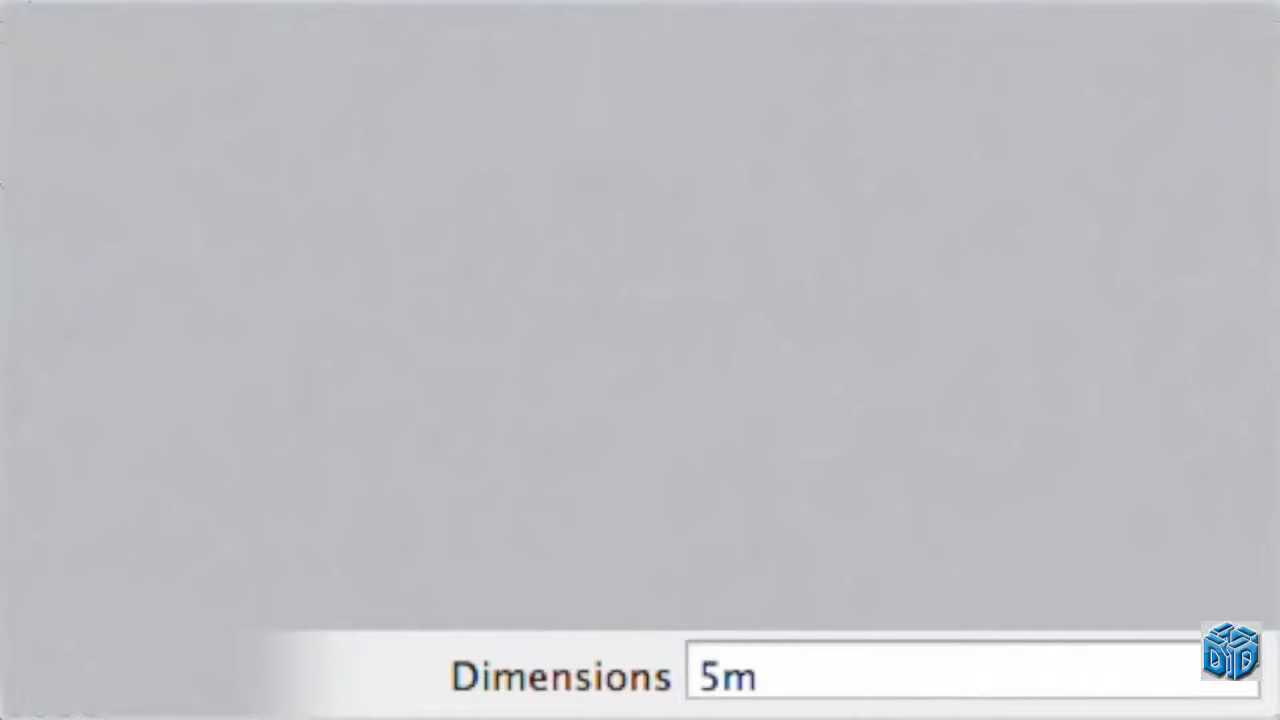
pyautogui.write(',24')
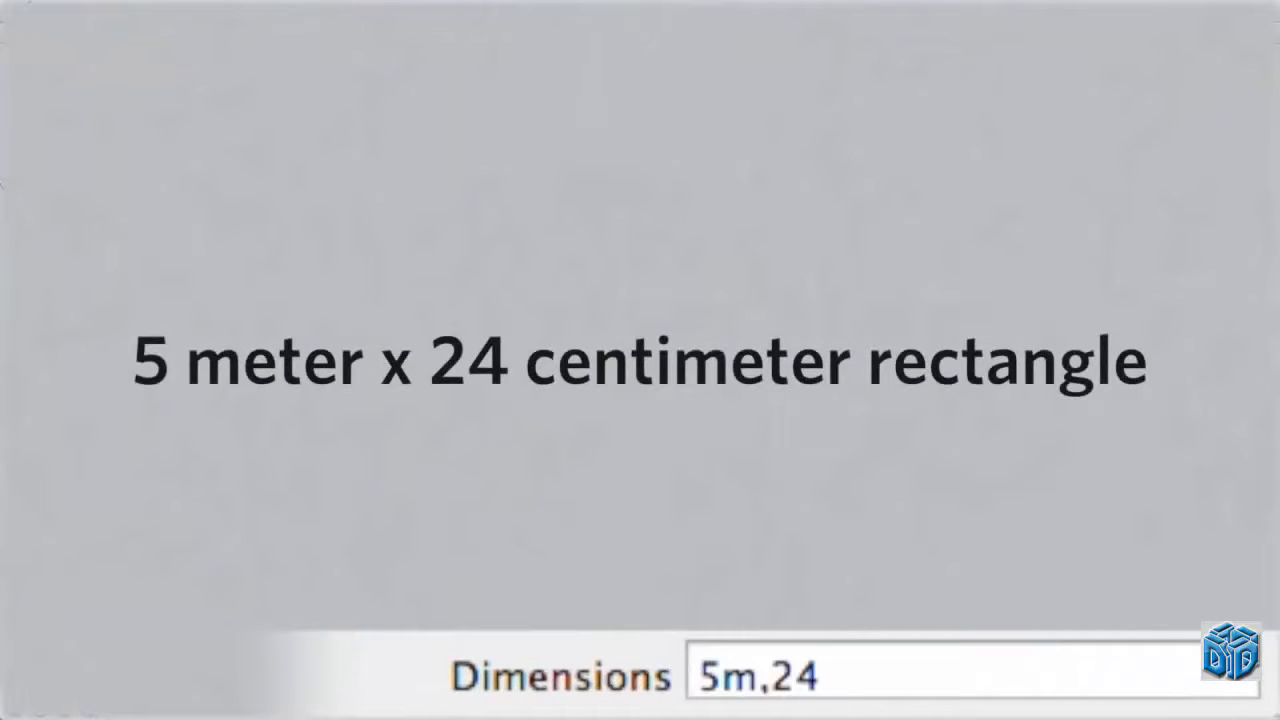
pyautogui.write('cm')
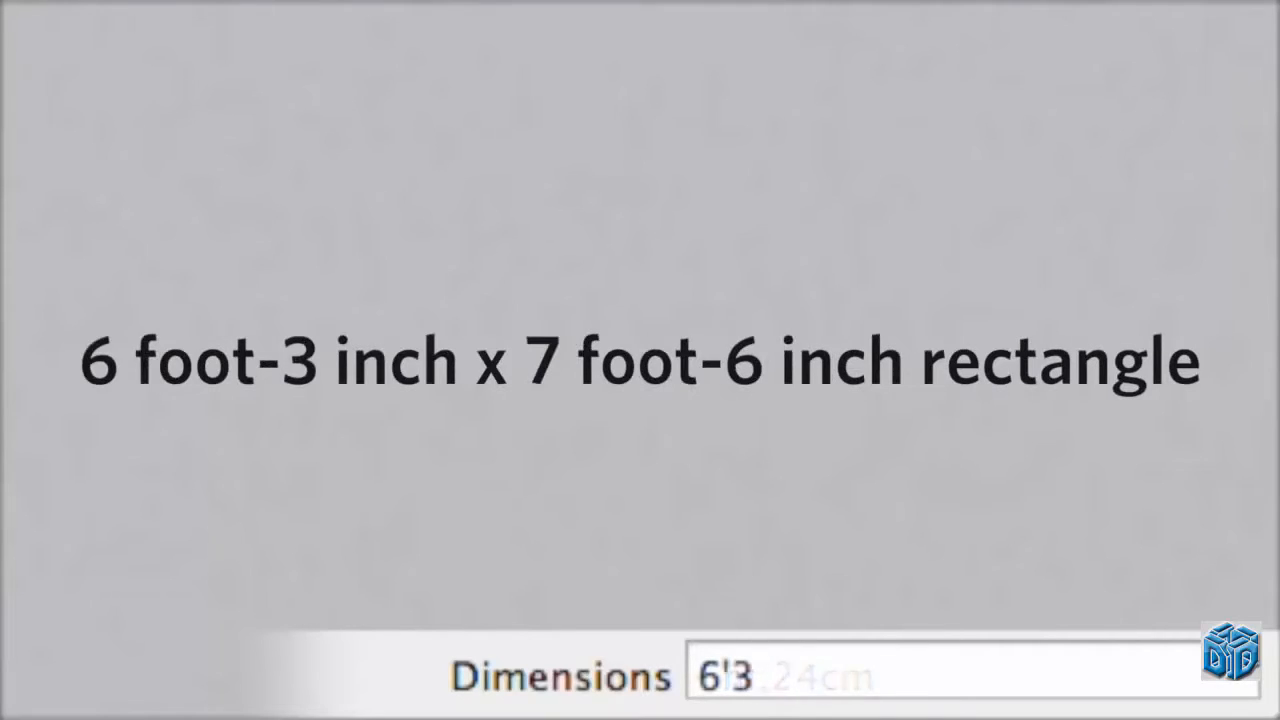
pyautogui.write('"')
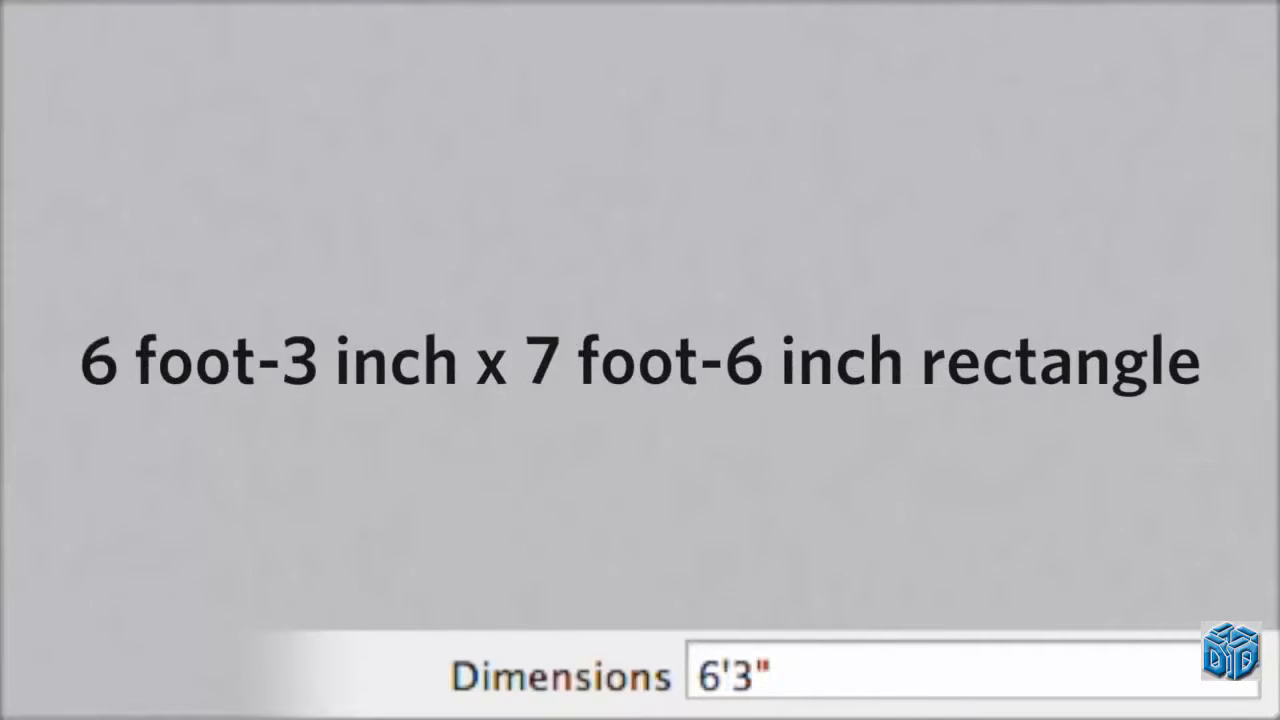
pyautogui.write(',7.')
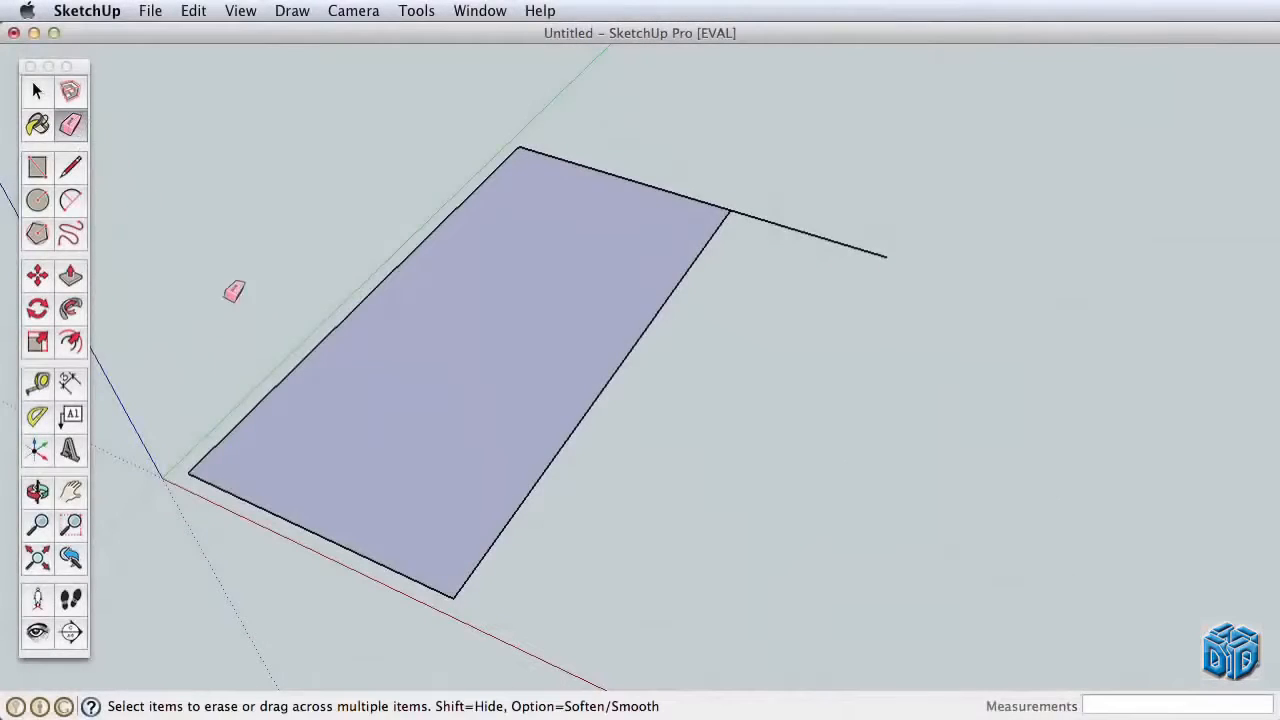
# - Erase all edges of the rectangle and the line extending from its corner
pyautogui.moveTo(304, 334); pyautogui.dragTo(354, 578)
pyautogui.moveTo(600, 436)
pyautogui.mouseDown()
pyautogui.moveTo(652, 308)
pyautogui.moveTo(777, 204)
pyautogui.moveTo(726, 180)
pyautogui.moveTo(686, 213)
pyautogui.mouseUp()
# - Draw a 12' by 30' rectangle on the ground plane with its first corner near the origin
pyautogui.click(40, 168)
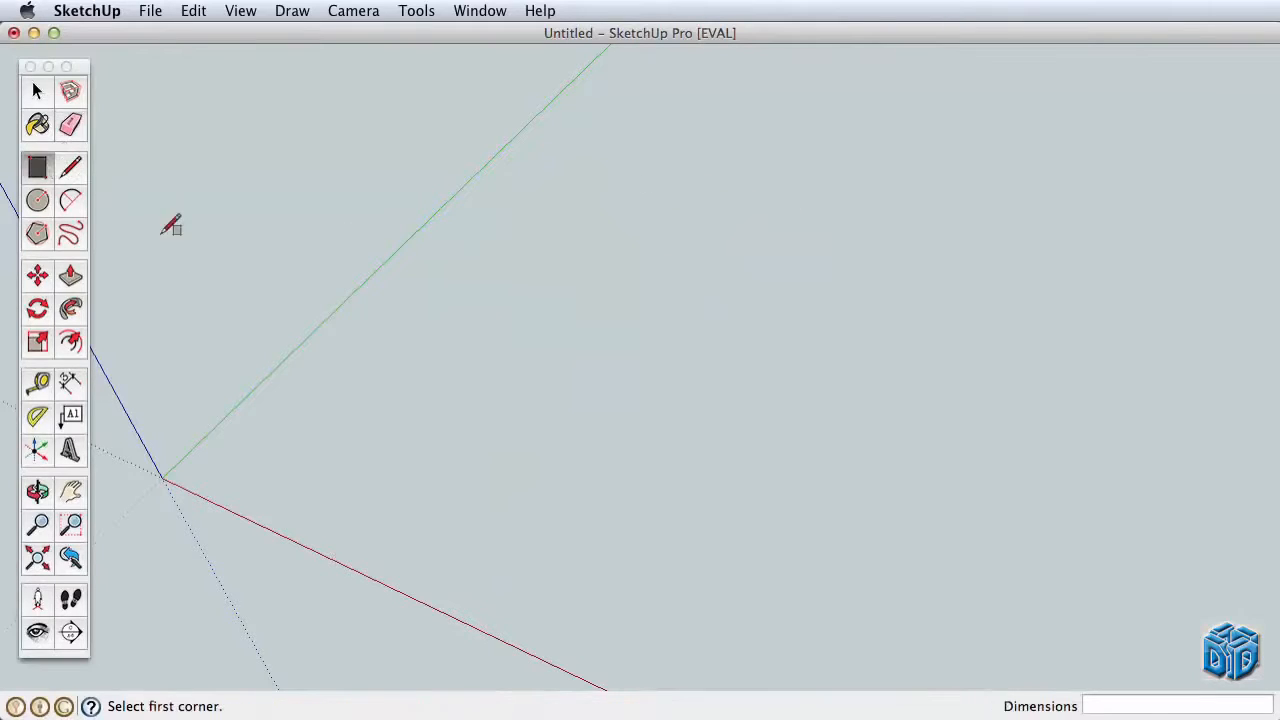
pyautogui.click(220, 473)
pyautogui.write("12',")
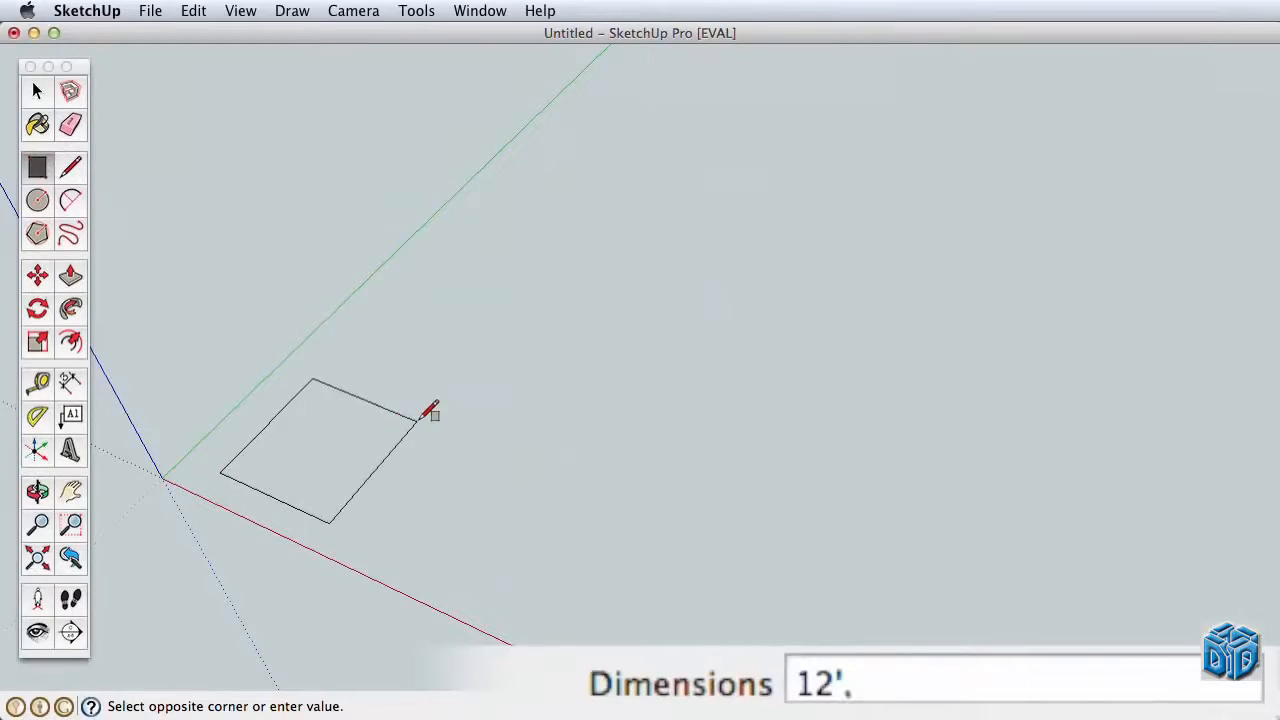
pyautogui.write('30')
pyautogui.press('Return')
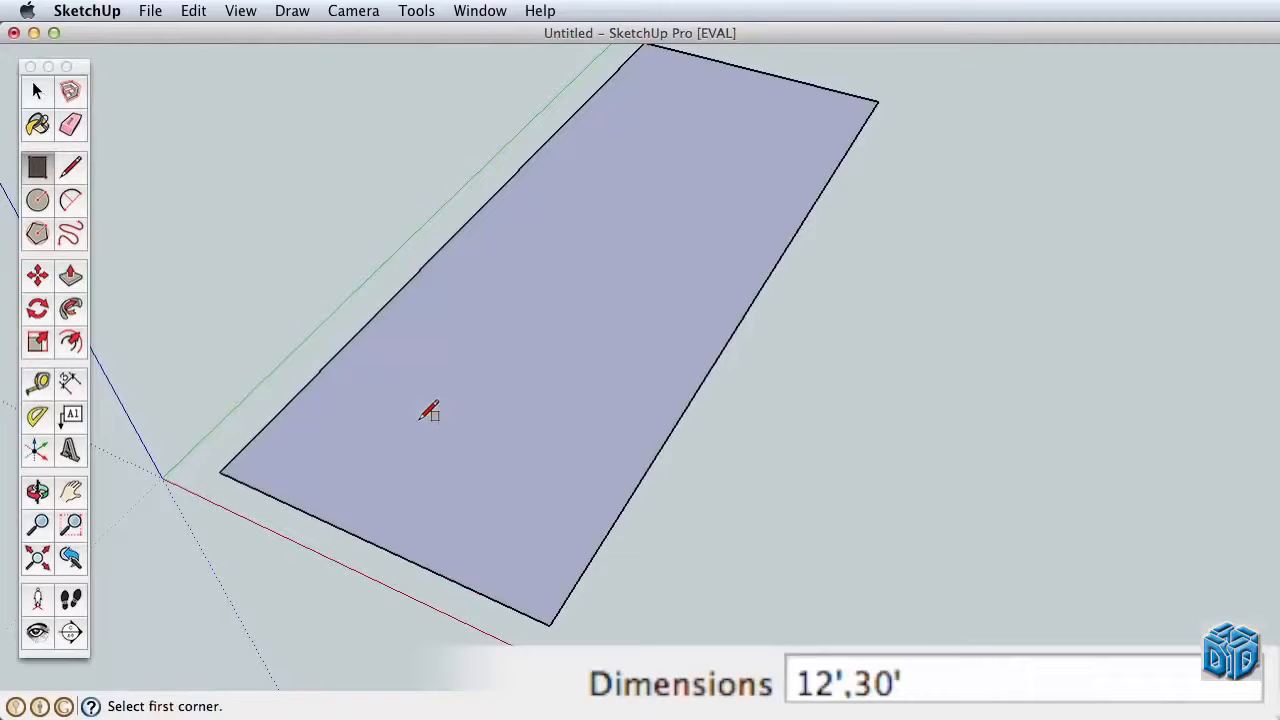
# - Add a 20' by 10' rectangle from the first rectangle's far outer corner and erase the shared edge to form one L-shaped face
pyautogui.click(877, 101)
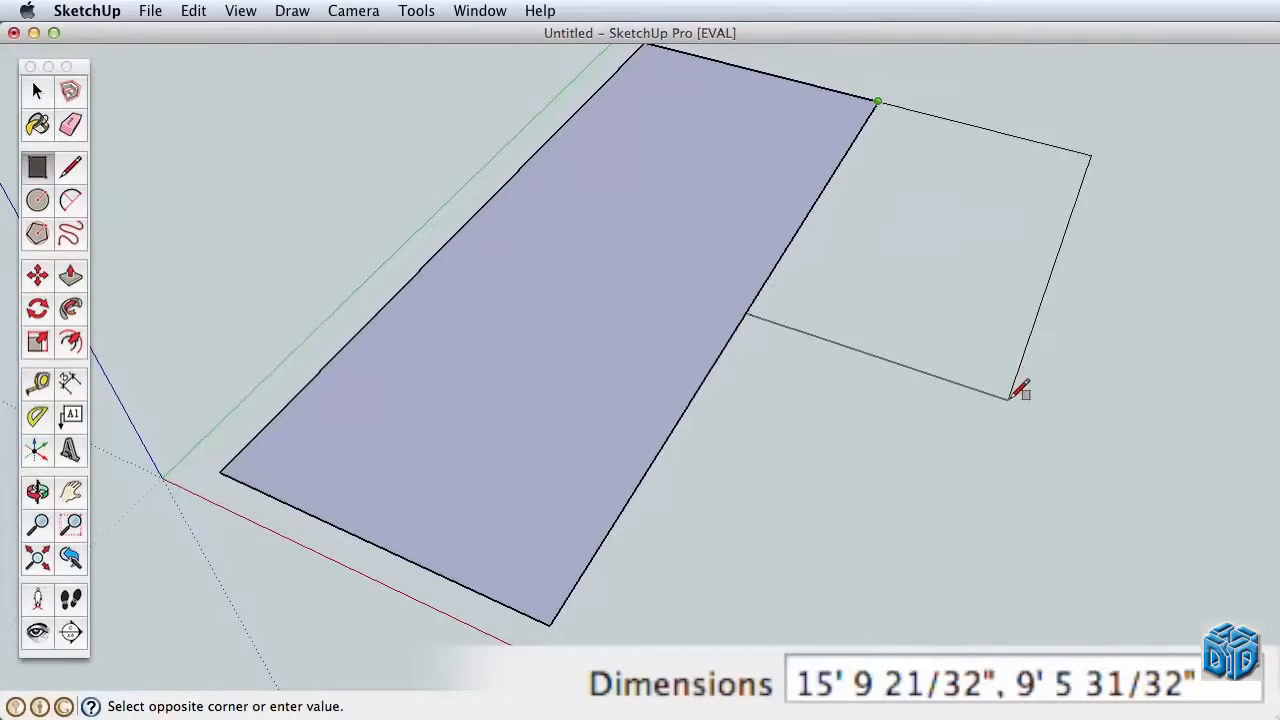
pyautogui.write("20'")
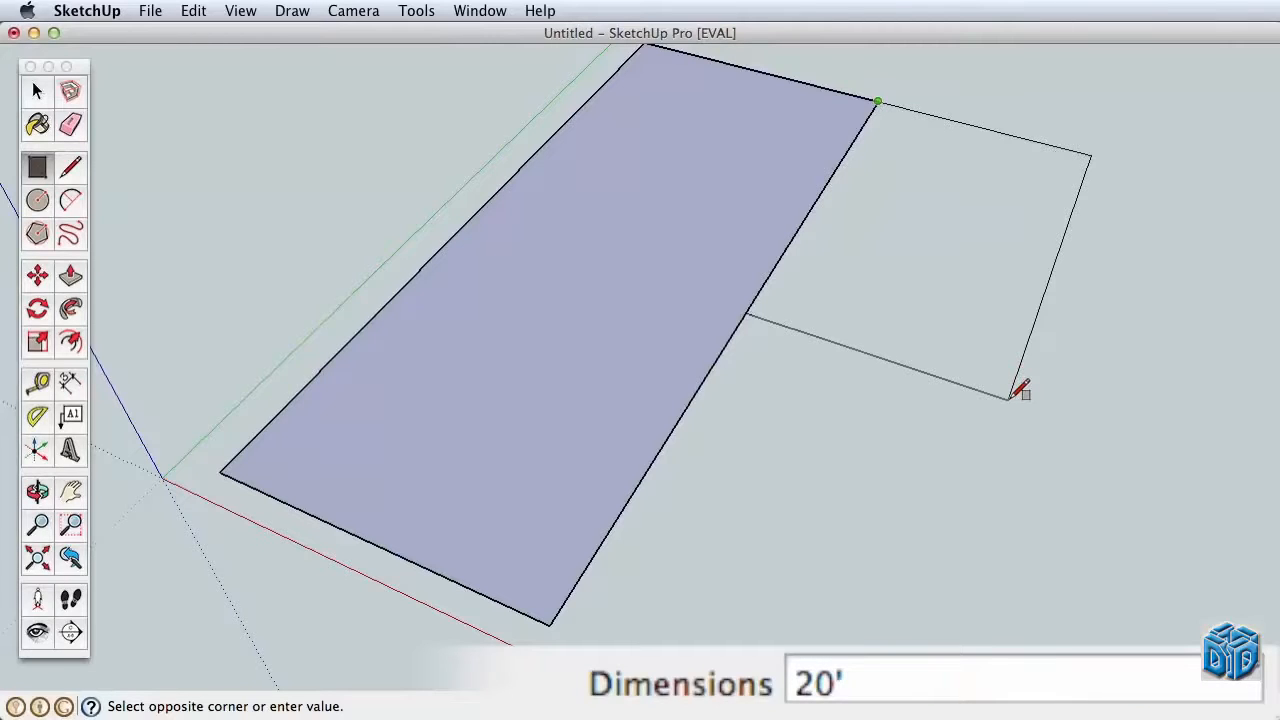
pyautogui.write(',10')
pyautogui.press('Return')
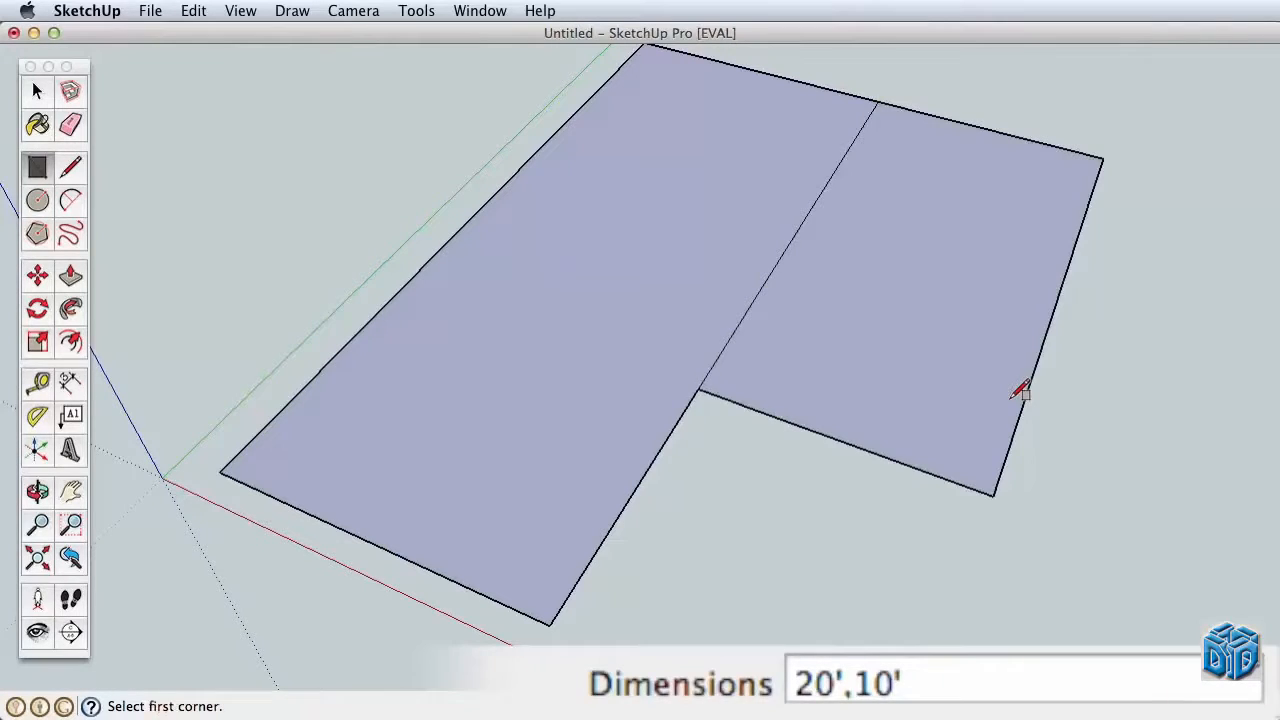
pyautogui.click(70, 124)
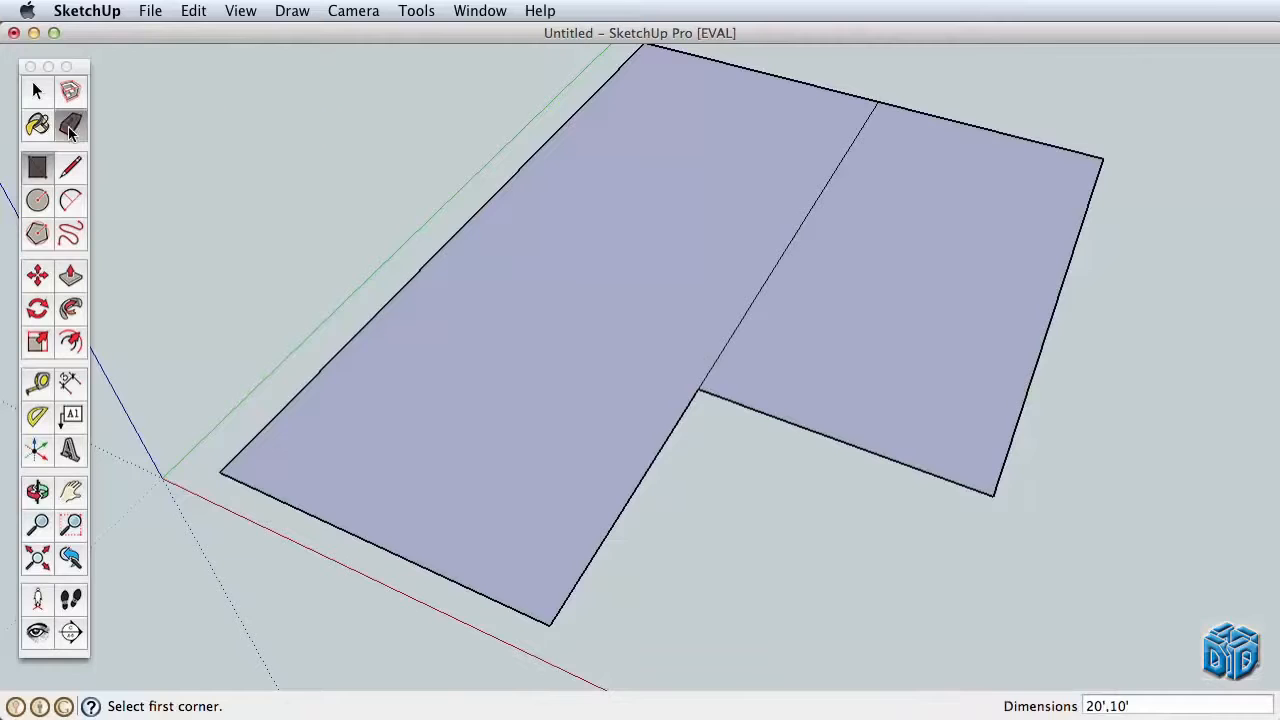
pyautogui.moveTo(790, 262); pyautogui.dragTo(749, 270)
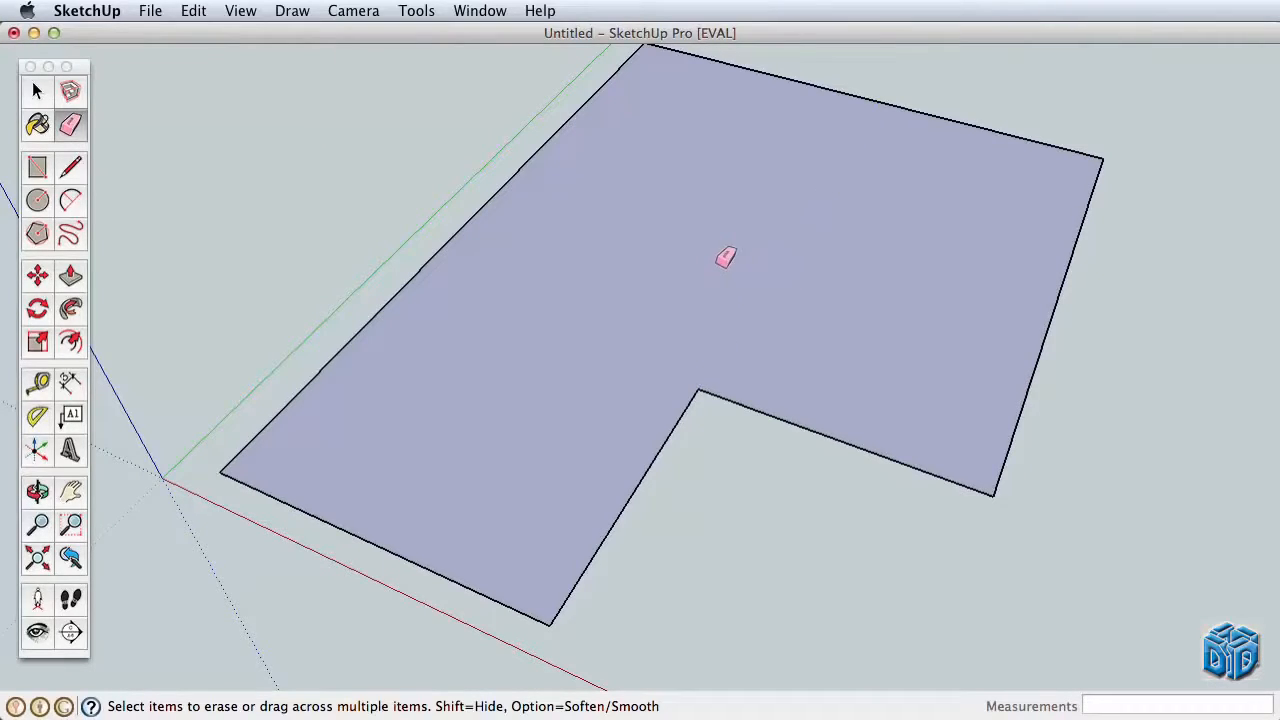
# - Push/pull the L-shaped face up 10' to form a solid block
pyautogui.keyDown('shift'); pyautogui.moveTo(725, 257); pyautogui.dragTo(449, 346, button='middle'); pyautogui.keyUp('shift')
pyautogui.click(70, 276)
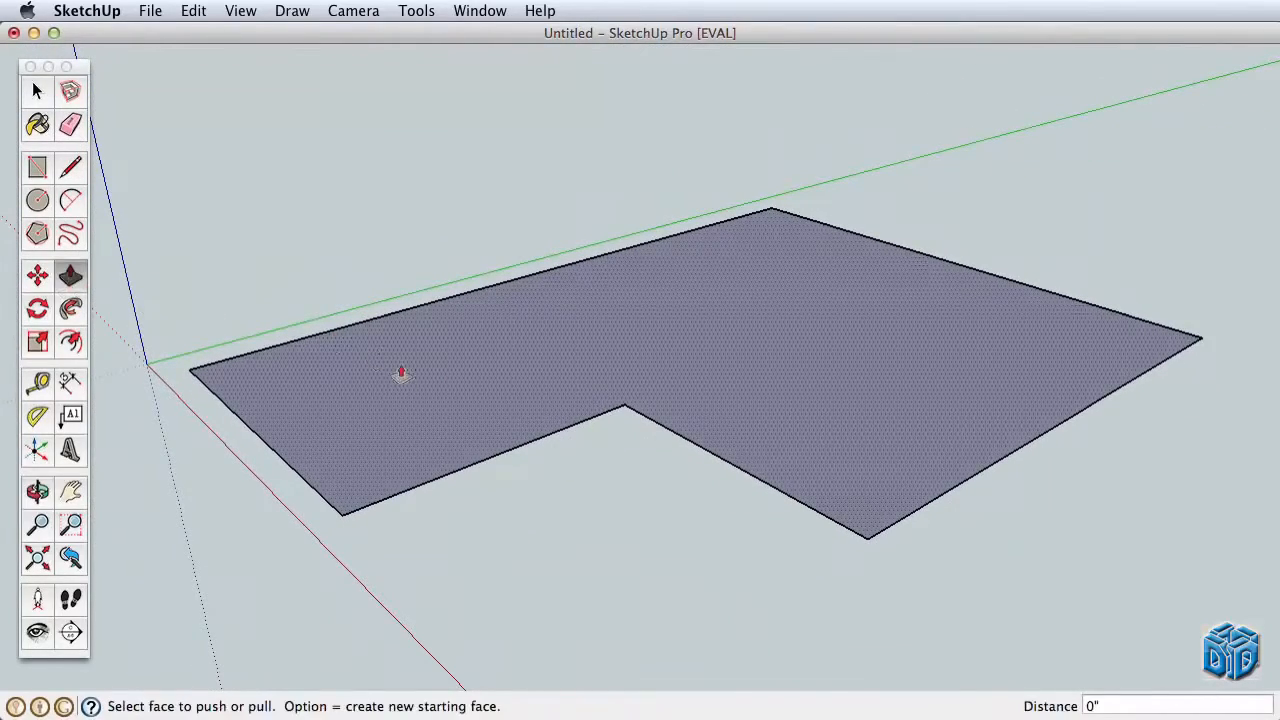
pyautogui.moveTo(403, 385); pyautogui.dragTo(412, 338)
pyautogui.write('10')
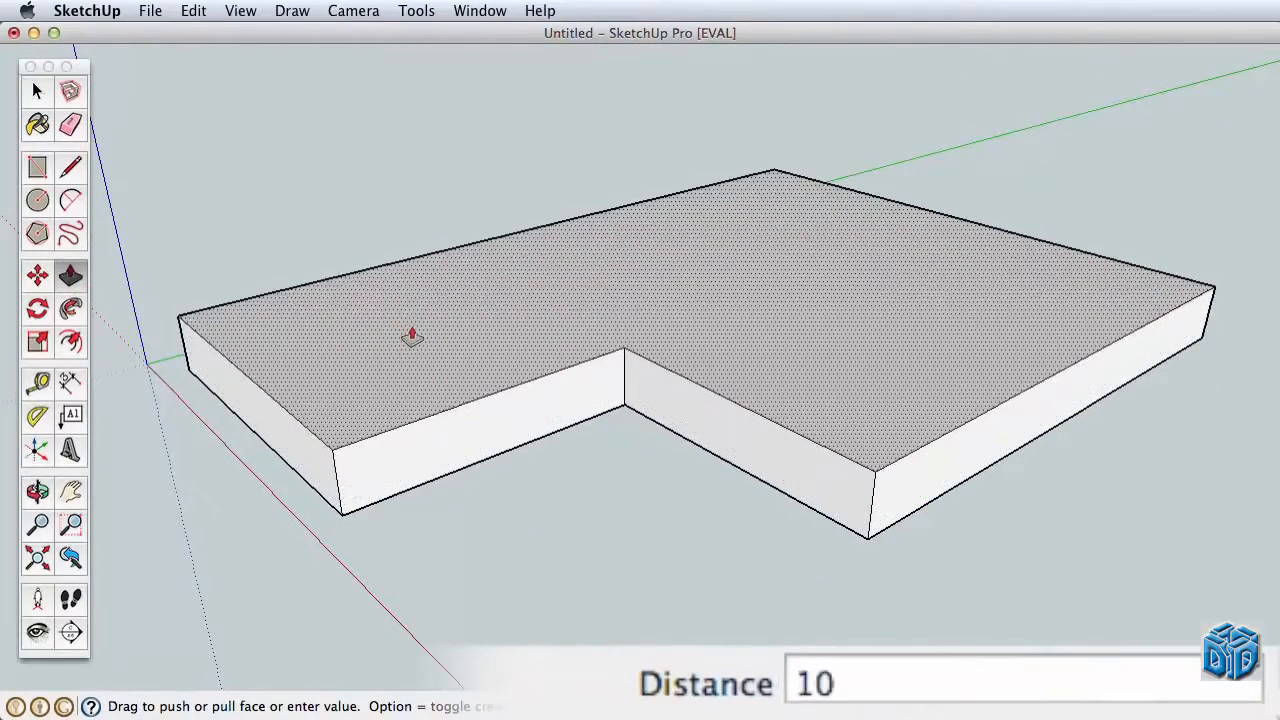
pyautogui.press('Return')
# - Draw two connected ridge lines across the L-shaped top face, running between the midpoints of its two end edges and turning at the bend
pyautogui.press('z')
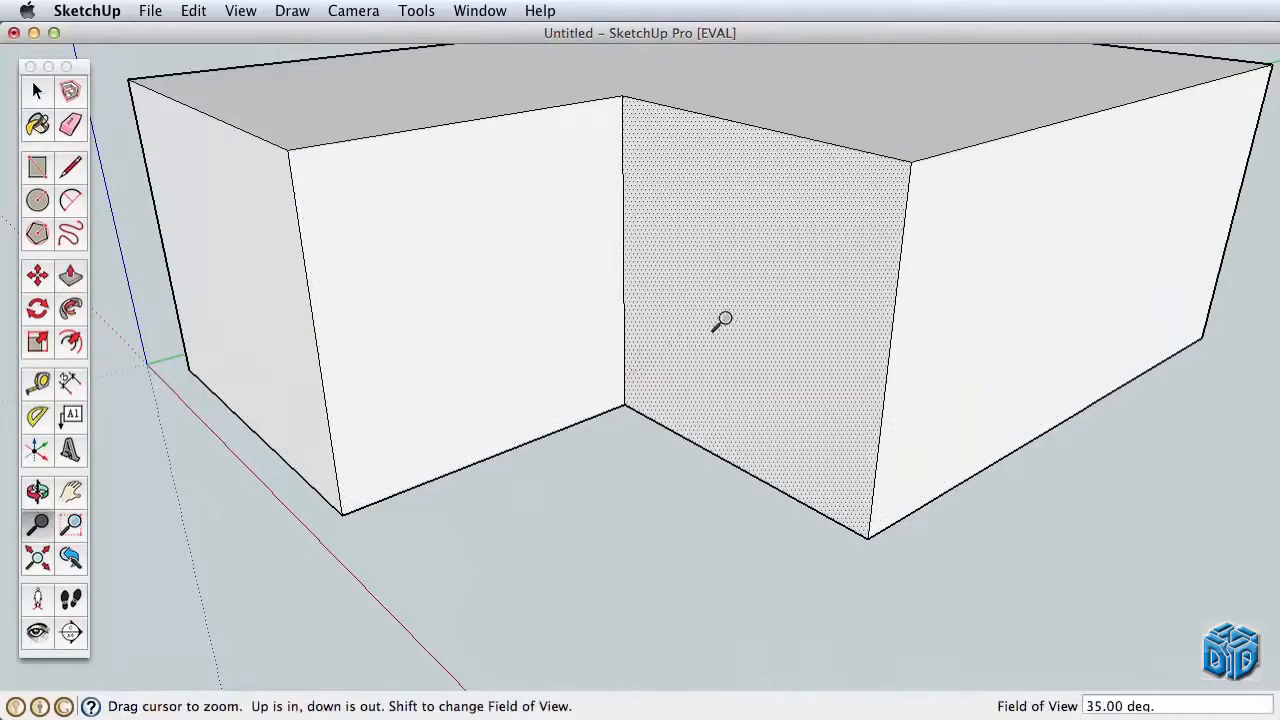
pyautogui.moveTo(640, 320); pyautogui.dragTo(700, 422)
pyautogui.scroll(-1, 700, 422)
pyautogui.moveTo(676, 400)
pyautogui.keyDown('shift'); pyautogui.mouseDown(button='middle')
pyautogui.moveTo(666, 474)
pyautogui.moveTo(683, 571)
pyautogui.moveTo(603, 434)
pyautogui.mouseUp(button='middle'); pyautogui.keyUp('shift')
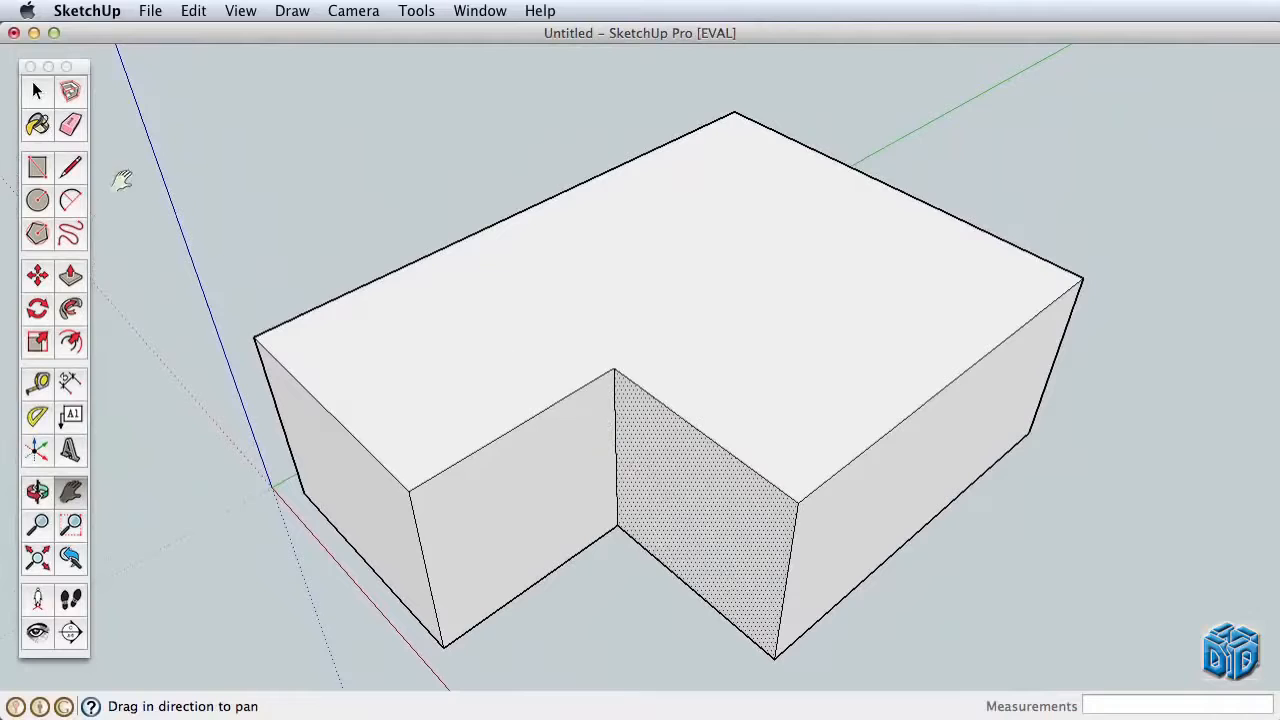
pyautogui.click(70, 167)
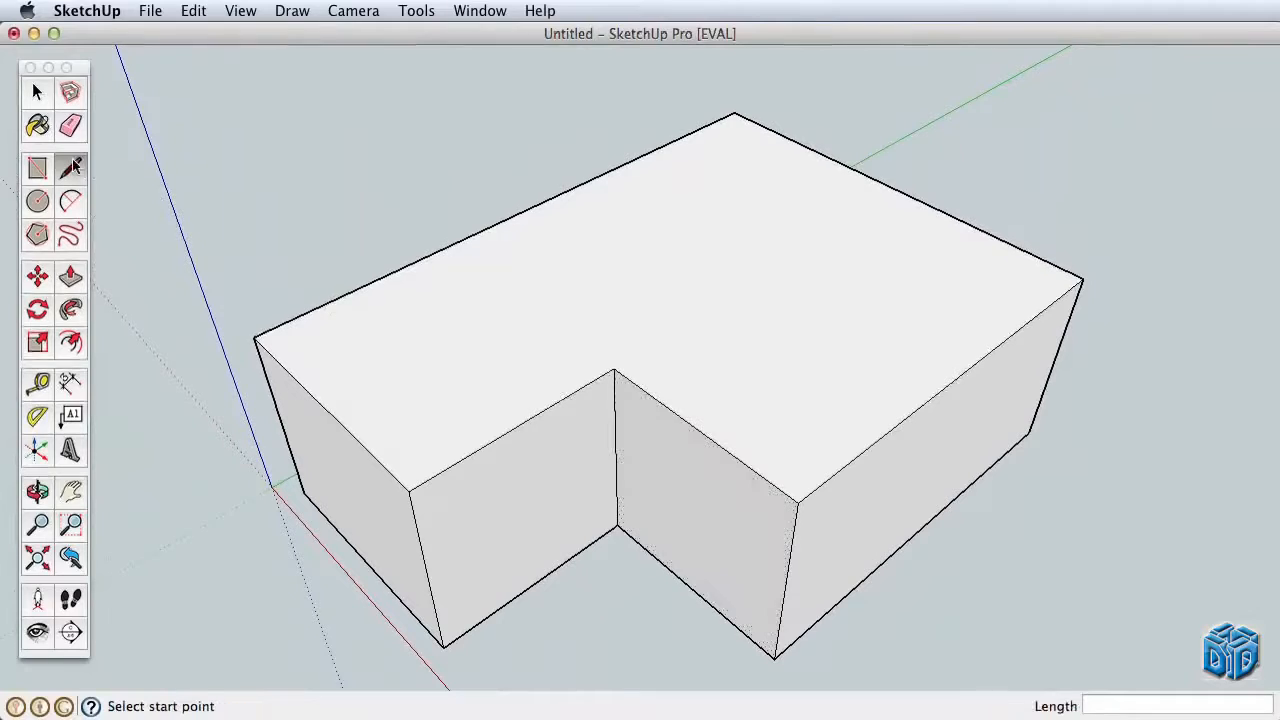
pyautogui.click(324, 407)
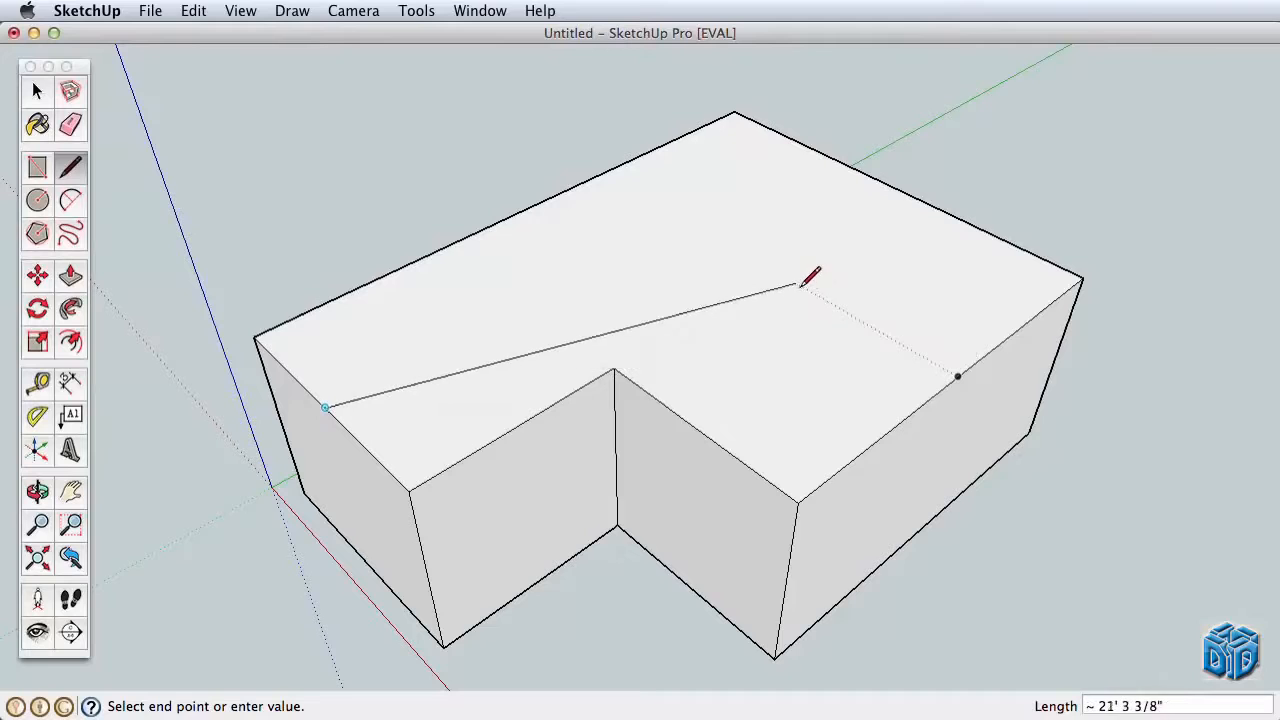
pyautogui.click(684, 217)
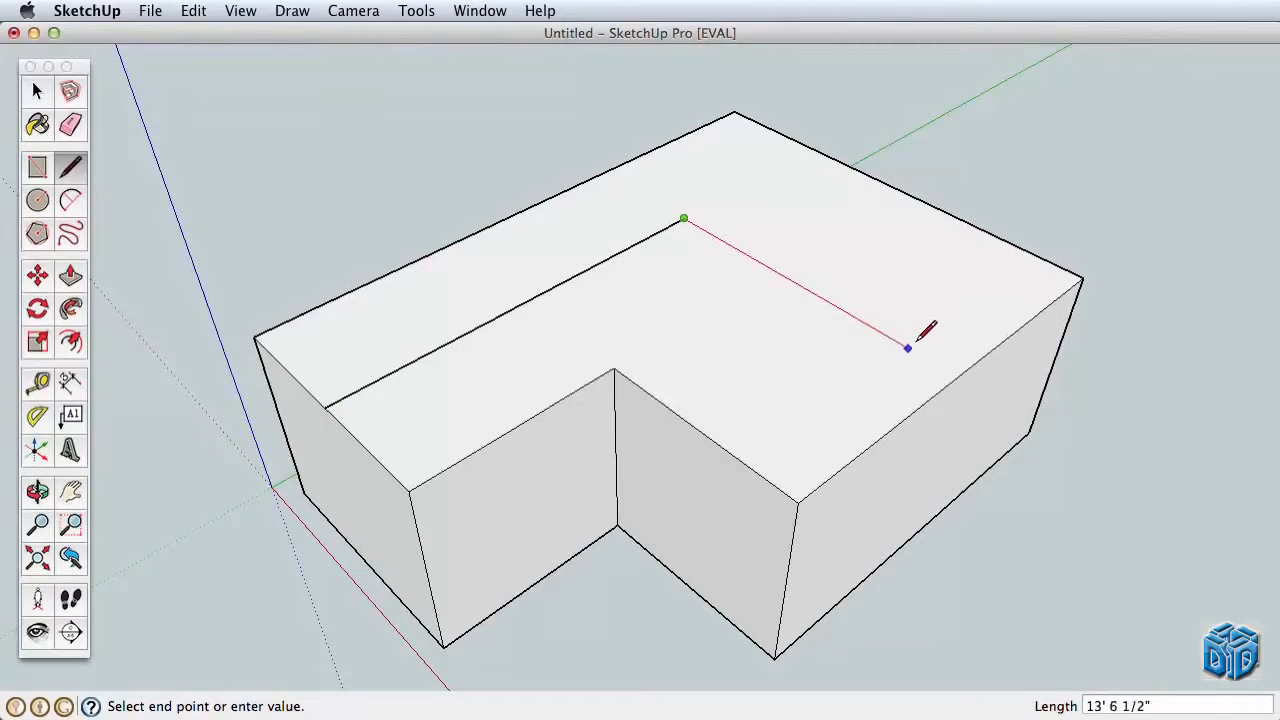
pyautogui.click(957, 374)
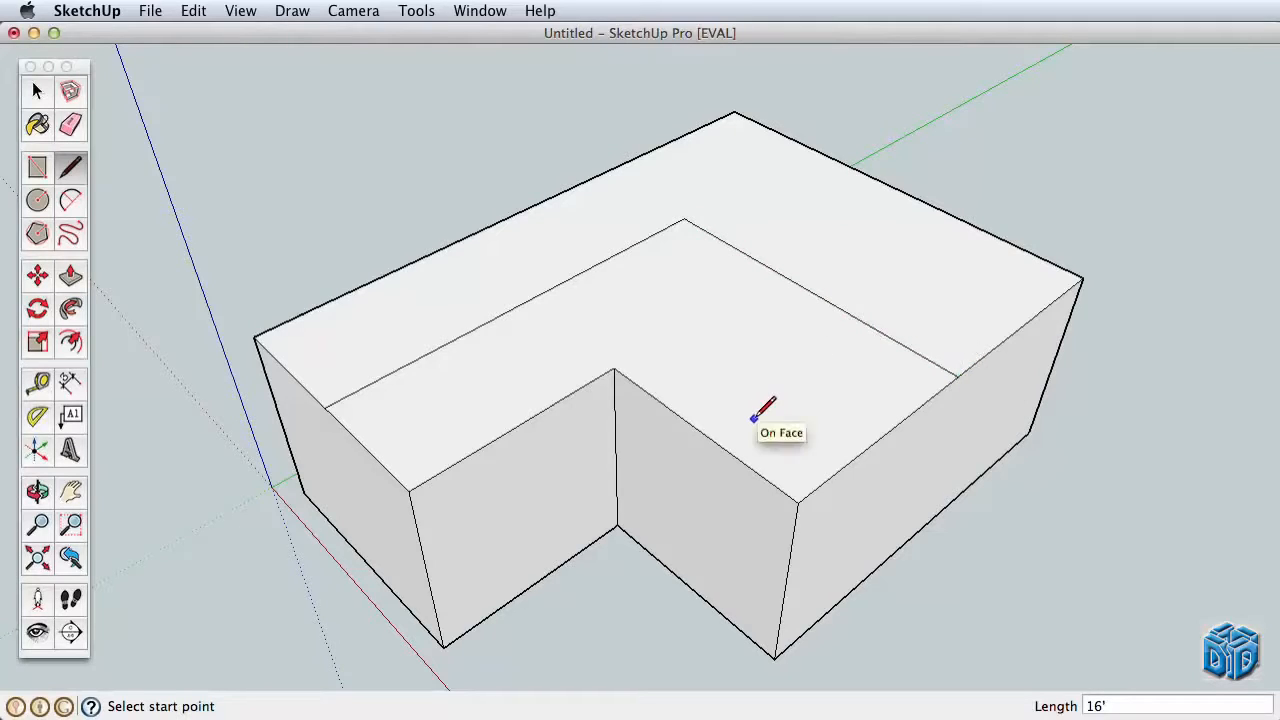
# - Connect the ridge lines' bend to the top face's outer back corner and inner corner with two diagonal lines
pyautogui.click(69, 170)
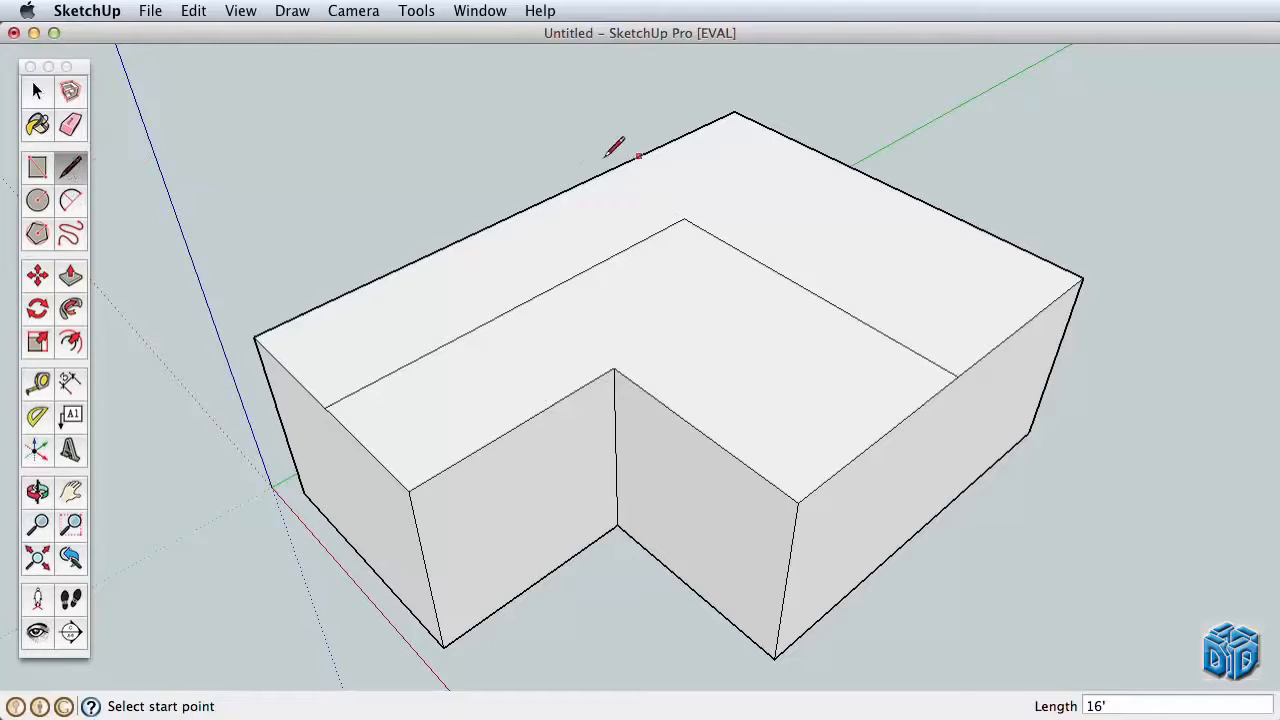
pyautogui.click(734, 113)
pyautogui.click(684, 218)
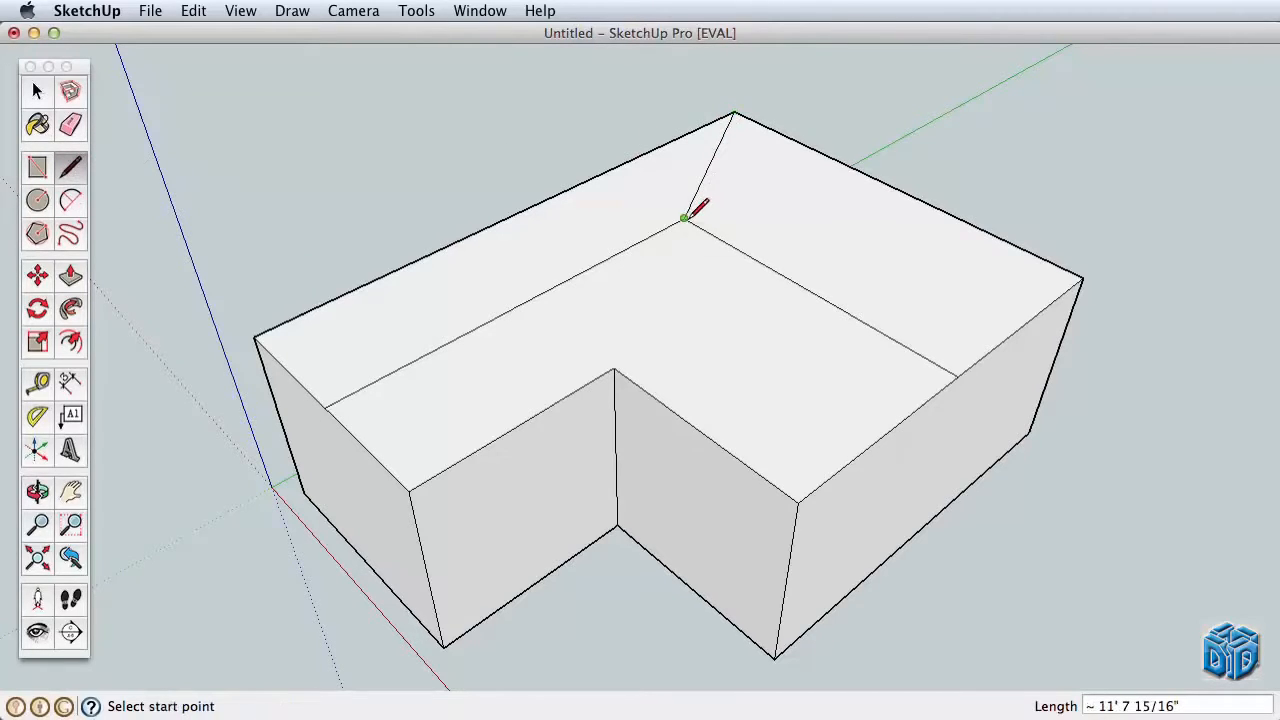
pyautogui.click(684, 218)
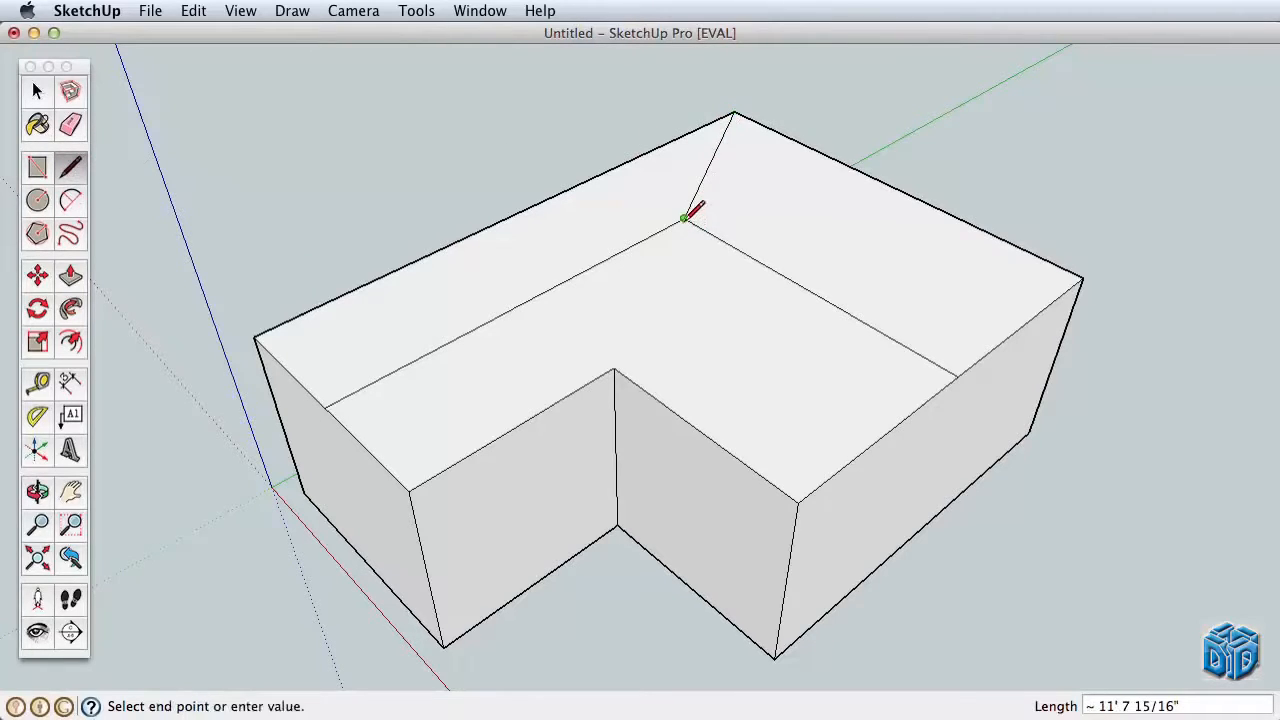
pyautogui.click(614, 368)
# - Select both ridge lines on the top face, leaving all other edges and faces out of the selection
pyautogui.press('space')
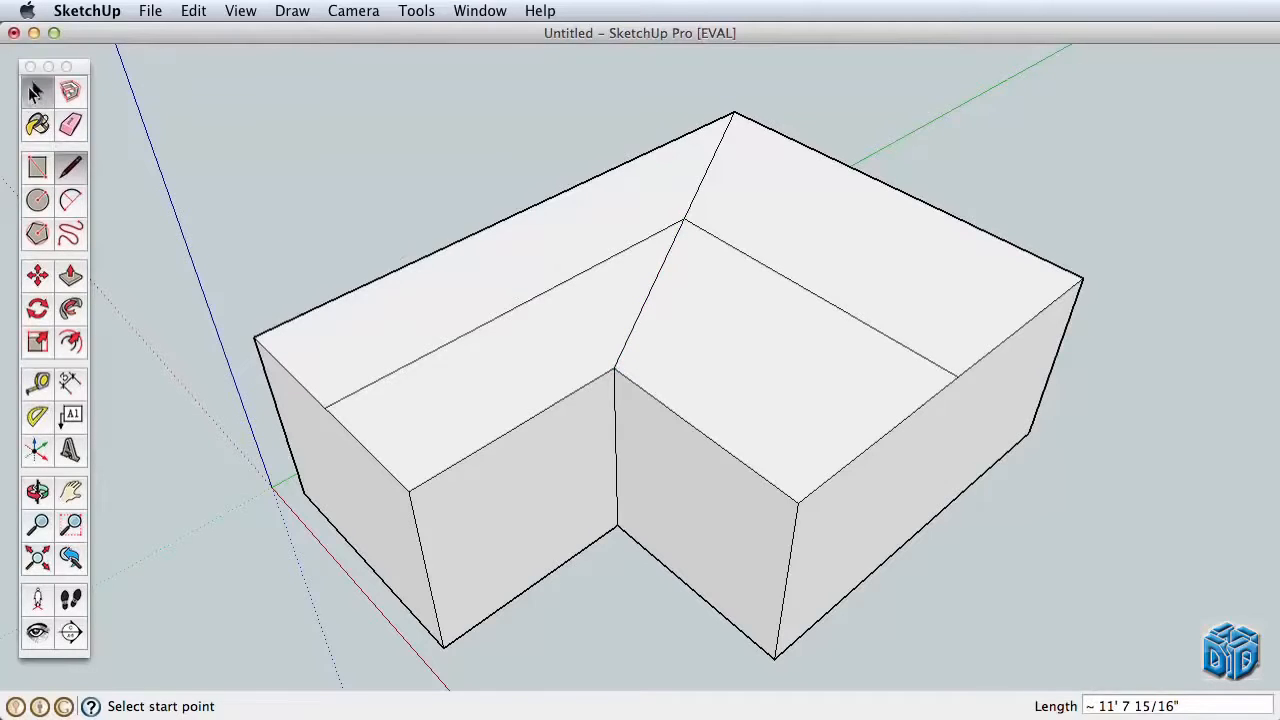
pyautogui.click(541, 292)
pyautogui.click(550, 290)
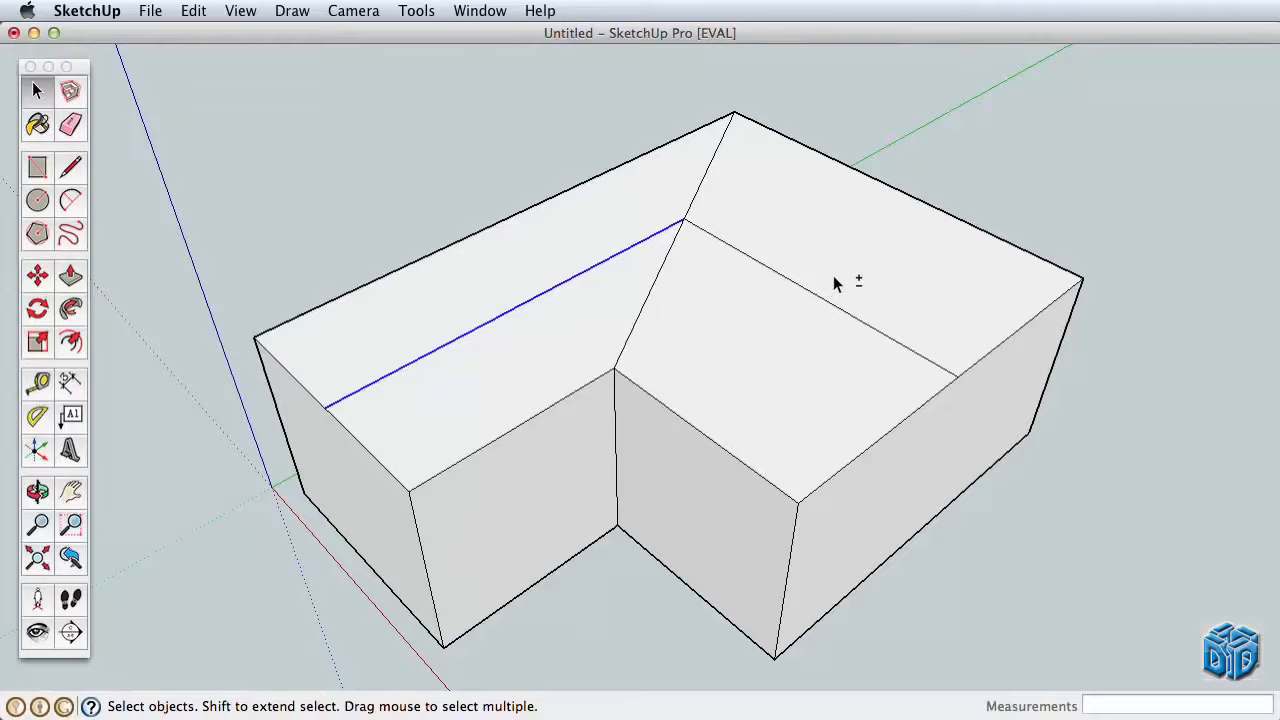
pyautogui.keyDown('shift'); pyautogui.click(667, 407); pyautogui.keyUp('shift')
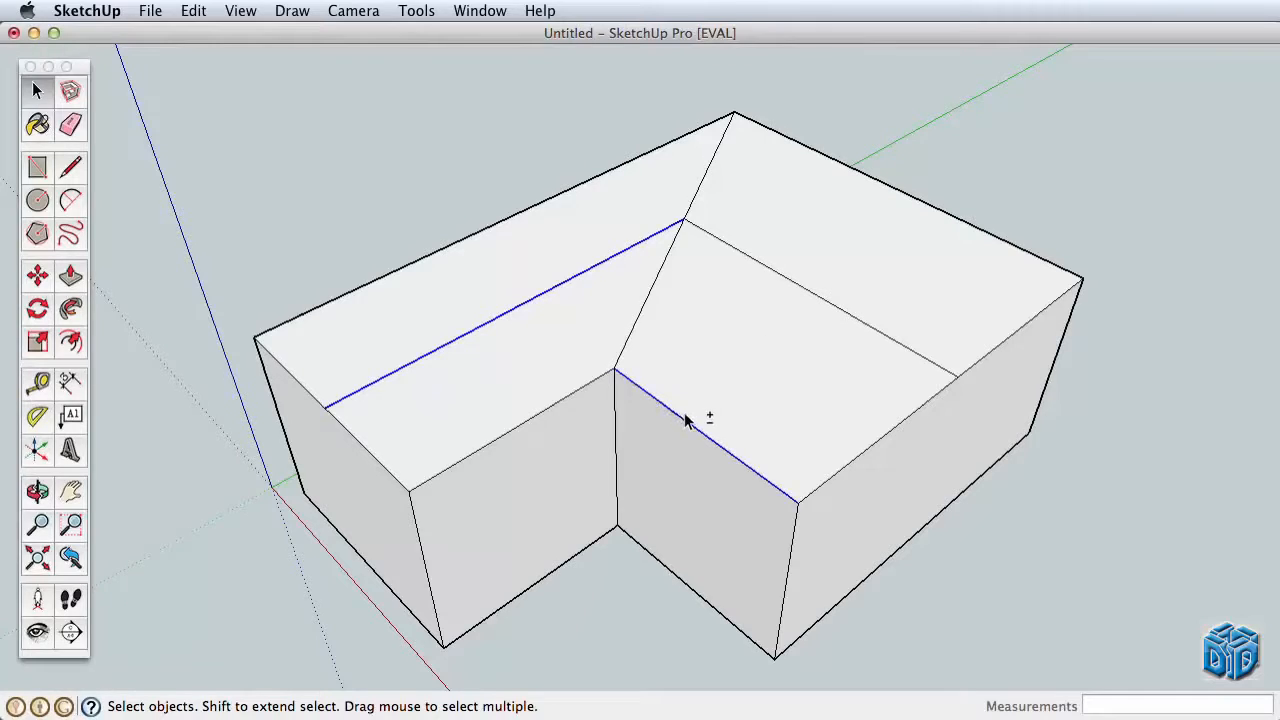
pyautogui.keyDown('shift'); pyautogui.click(746, 377); pyautogui.keyUp('shift')
pyautogui.keyDown('shift'); pyautogui.click(744, 373); pyautogui.keyUp('shift')
pyautogui.keyDown('shift'); pyautogui.click(826, 546); pyautogui.keyUp('shift')
pyautogui.keyDown('shift'); pyautogui.click(795, 540); pyautogui.keyUp('shift')
pyautogui.keyDown('shift'); pyautogui.click(832, 304); pyautogui.keyUp('shift')
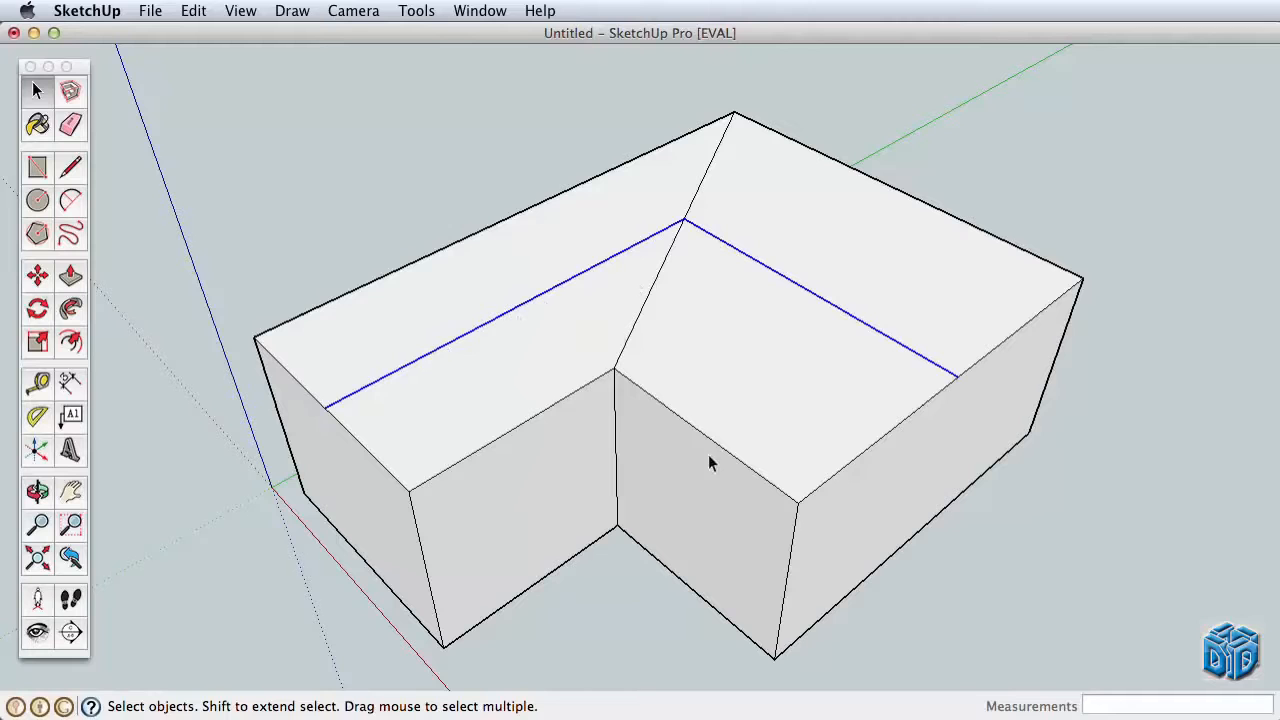
# - Move the two selected ridge lines straight up about 5' 3" to raise a gabled roof over the L-shaped block
pyautogui.press('o')
pyautogui.moveTo(671, 486); pyautogui.dragTo(716, 407)
pyautogui.click(42, 277)
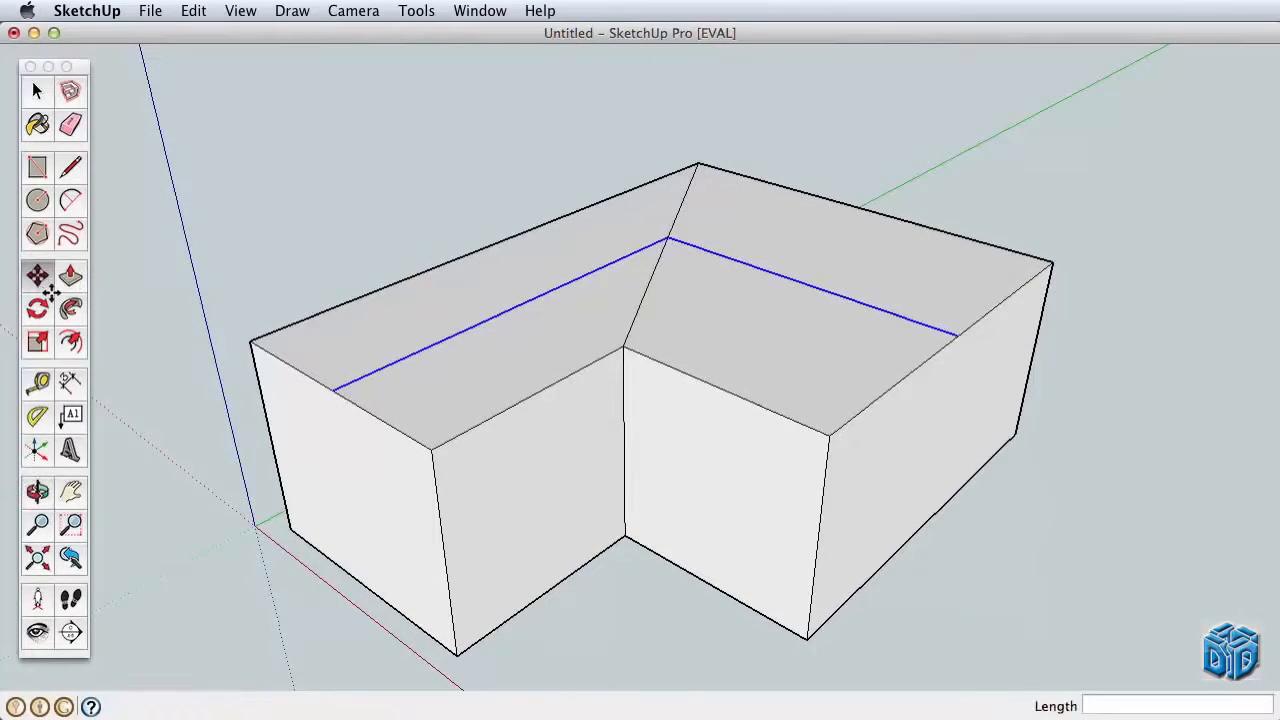
pyautogui.click(340, 386)
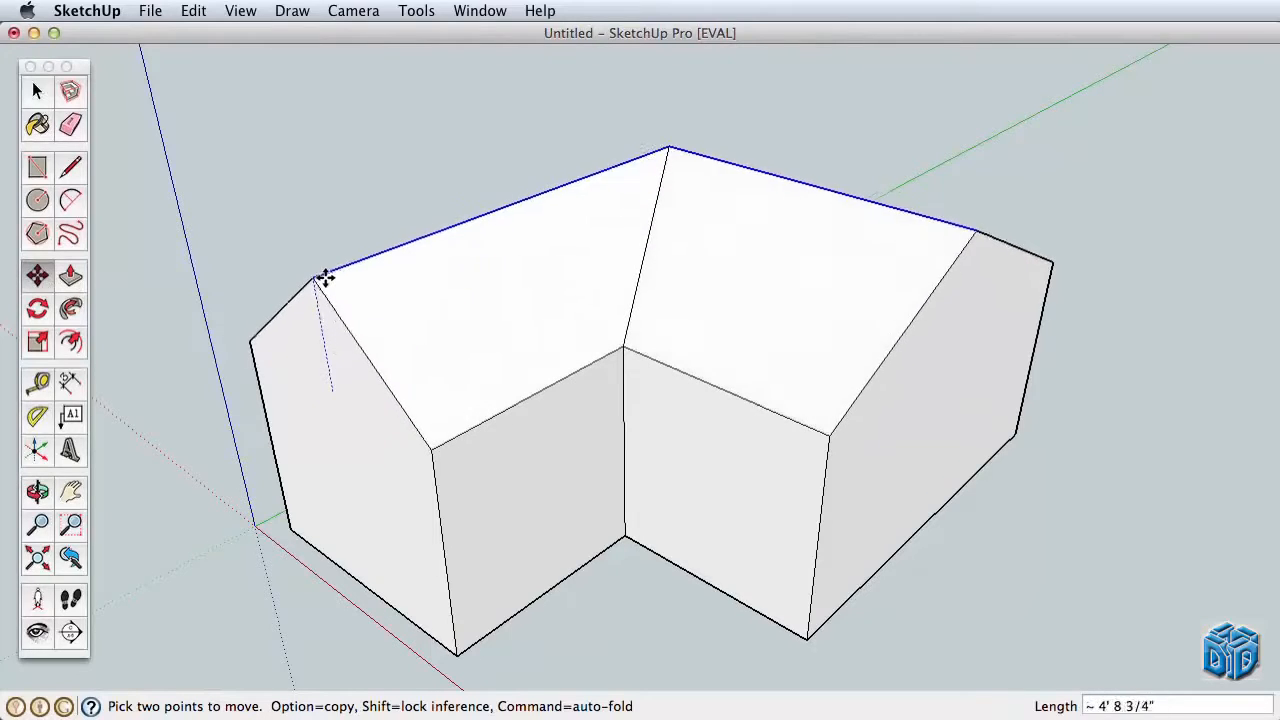
pyautogui.click(323, 264)
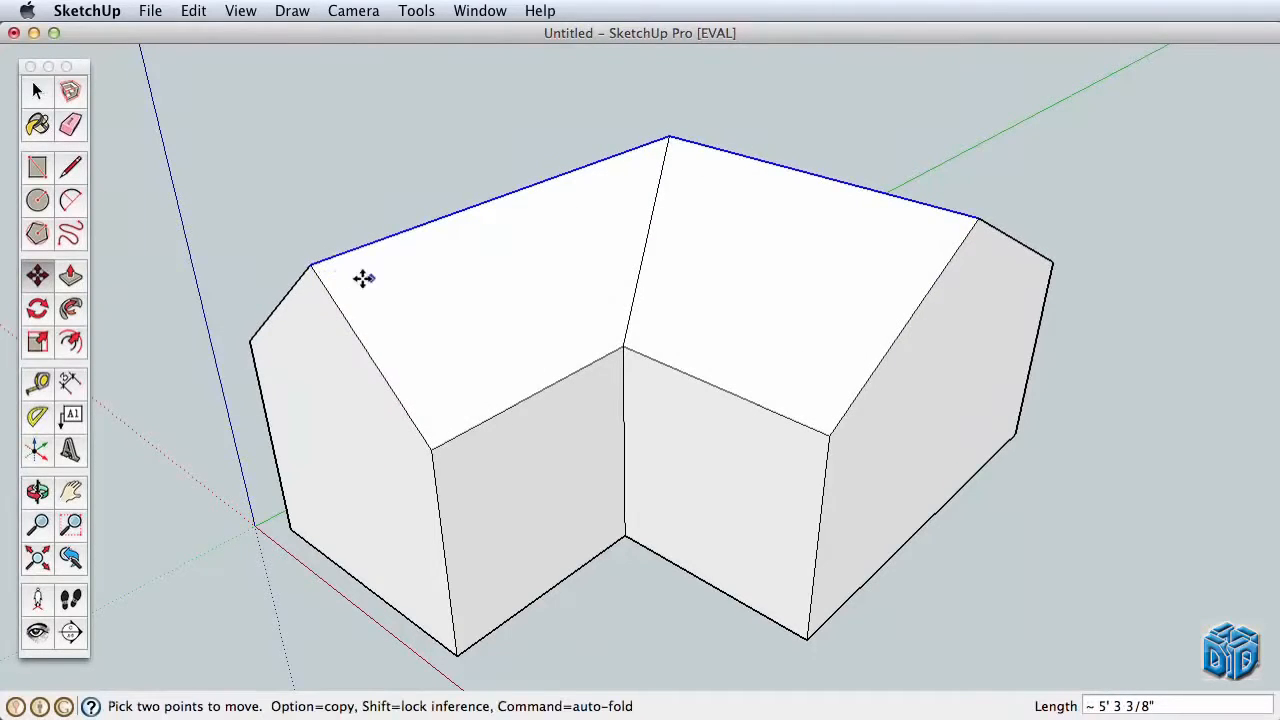
pyautogui.press('space')
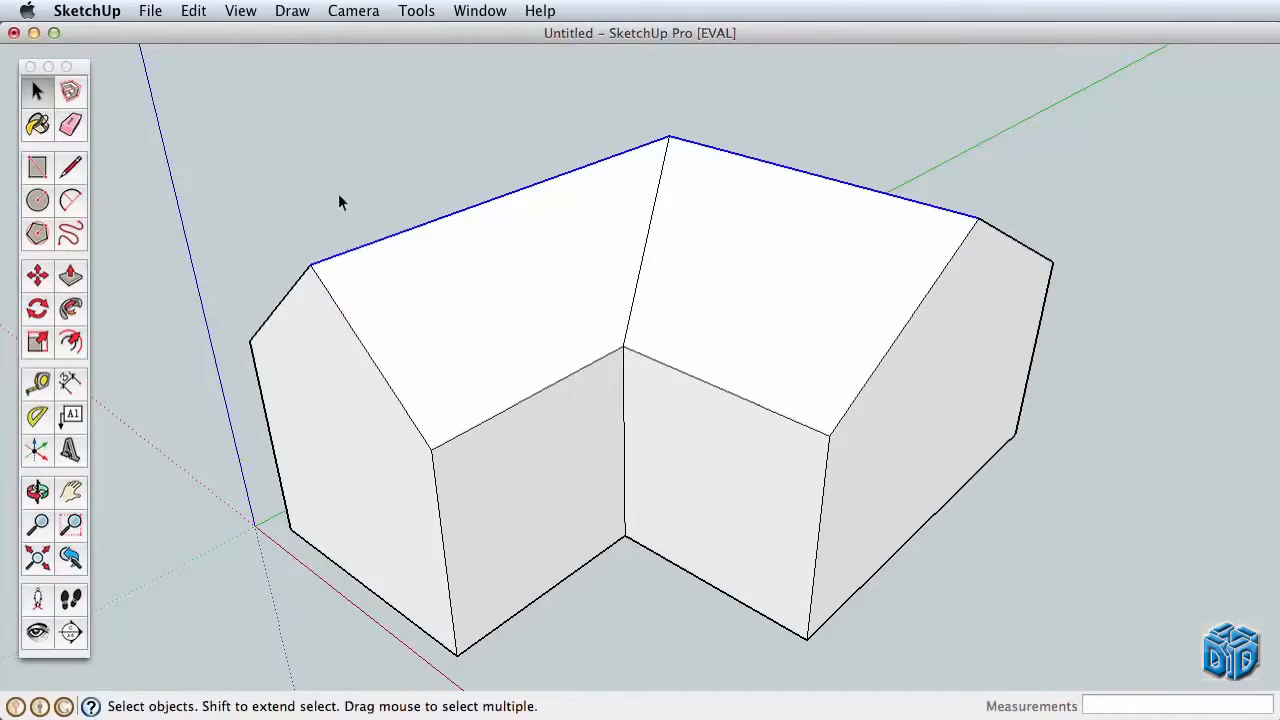
pyautogui.keyDown('shift'); pyautogui.moveTo(697, 433); pyautogui.dragTo(700, 410, button='middle'); pyautogui.keyUp('shift')
pyautogui.moveTo(753, 493); pyautogui.dragTo(728, 281, button='middle')
pyautogui.moveTo(728, 281); pyautogui.dragTo(725, 279)
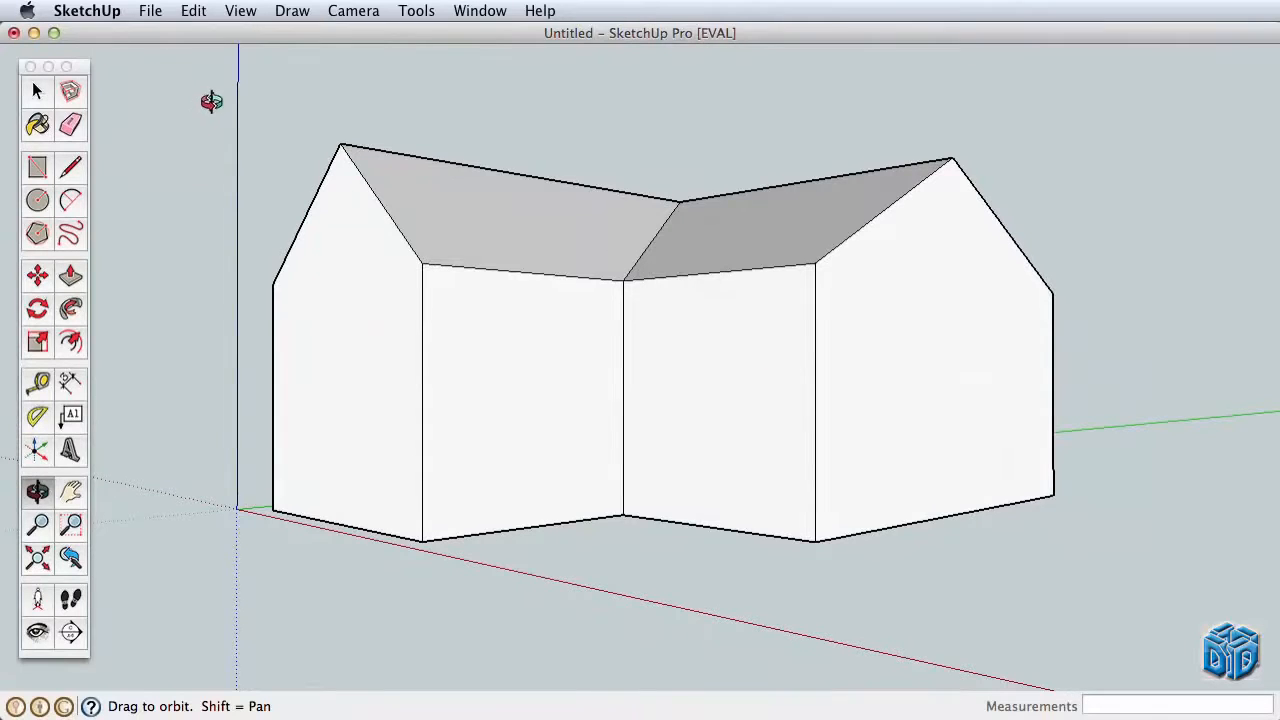
pyautogui.click(240, 11)
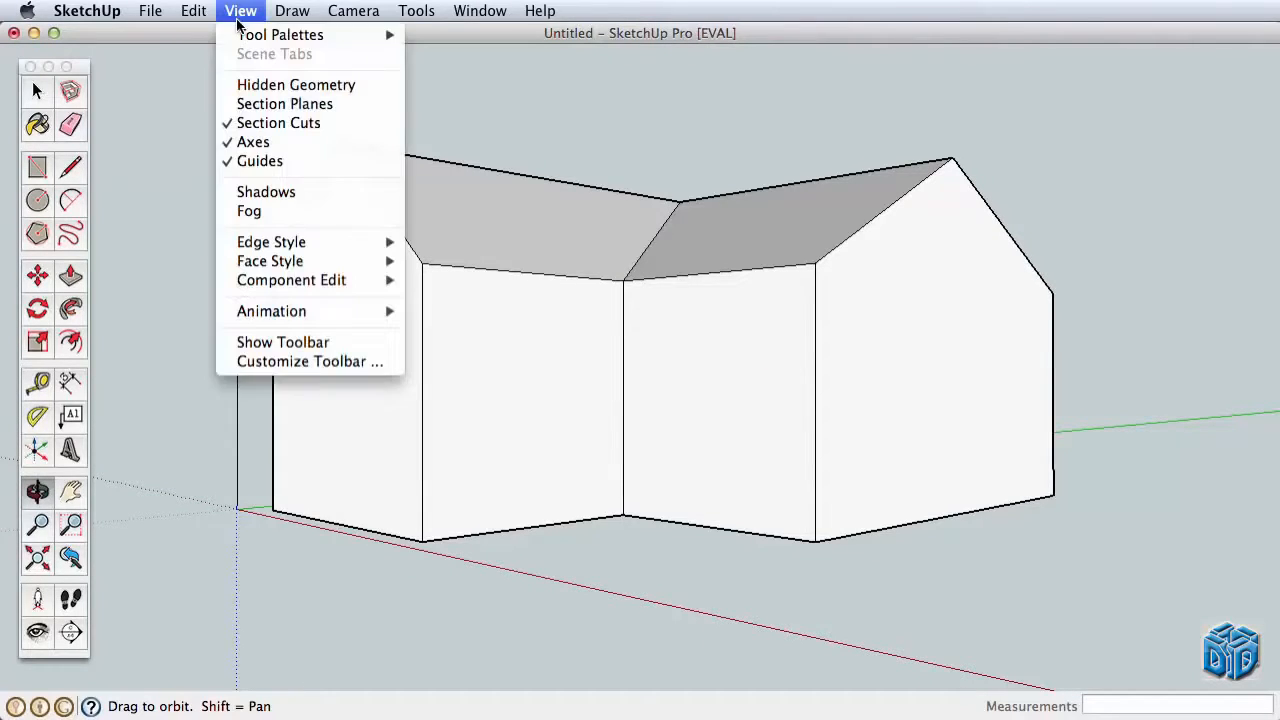
pyautogui.moveTo(295, 38)
pyautogui.click(162, 106)
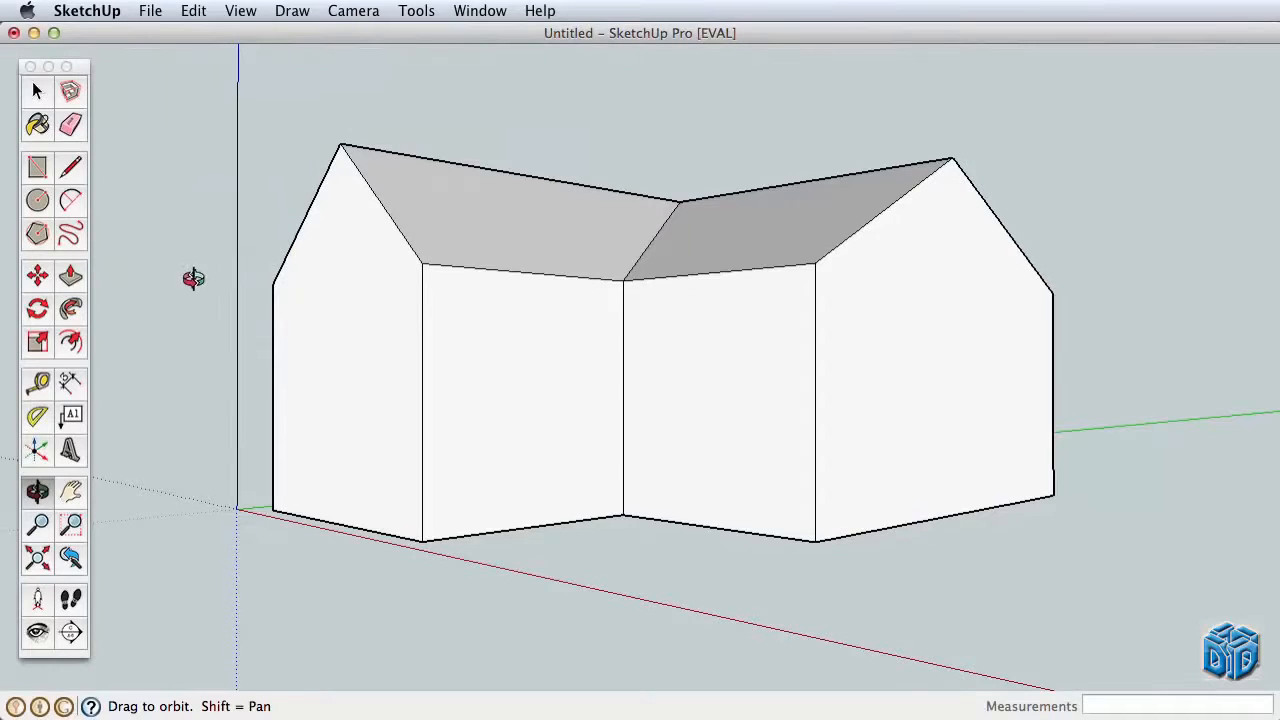
# - Offset the outlines of one gable end wall, the adjoining inner wall of the other wing and the roof slope above it inward
pyautogui.click(70, 341)
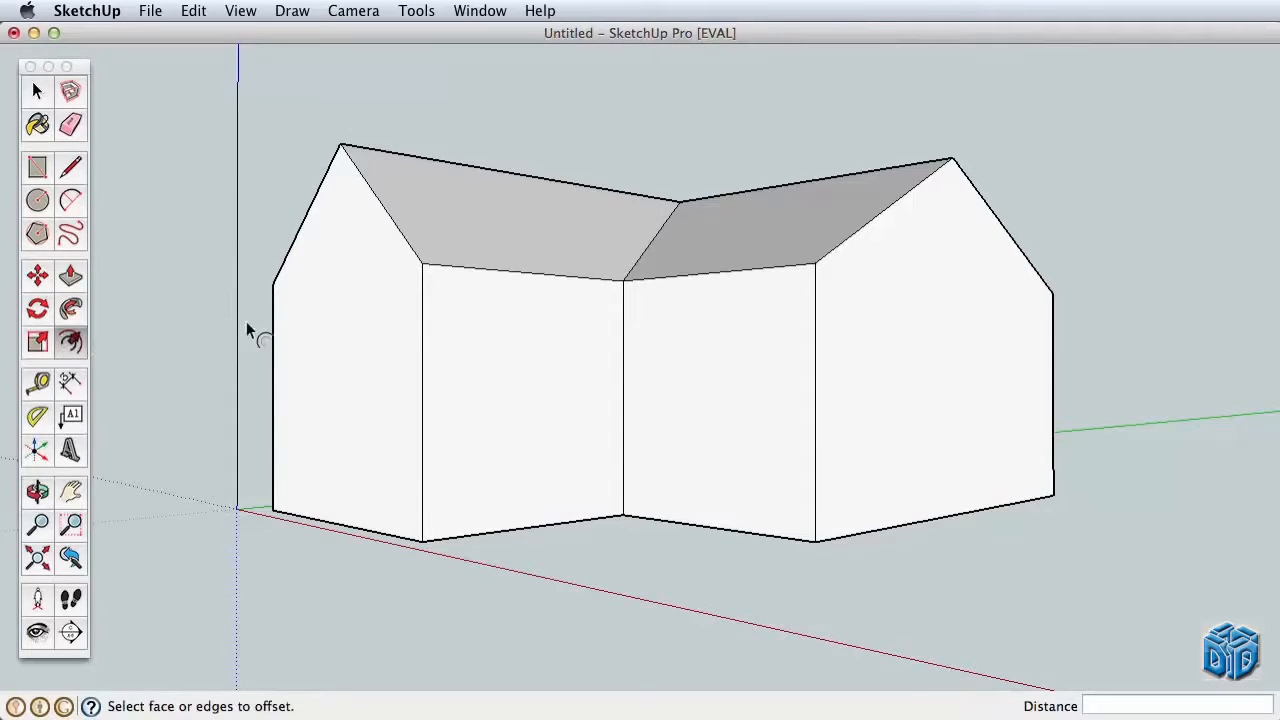
pyautogui.click(281, 347)
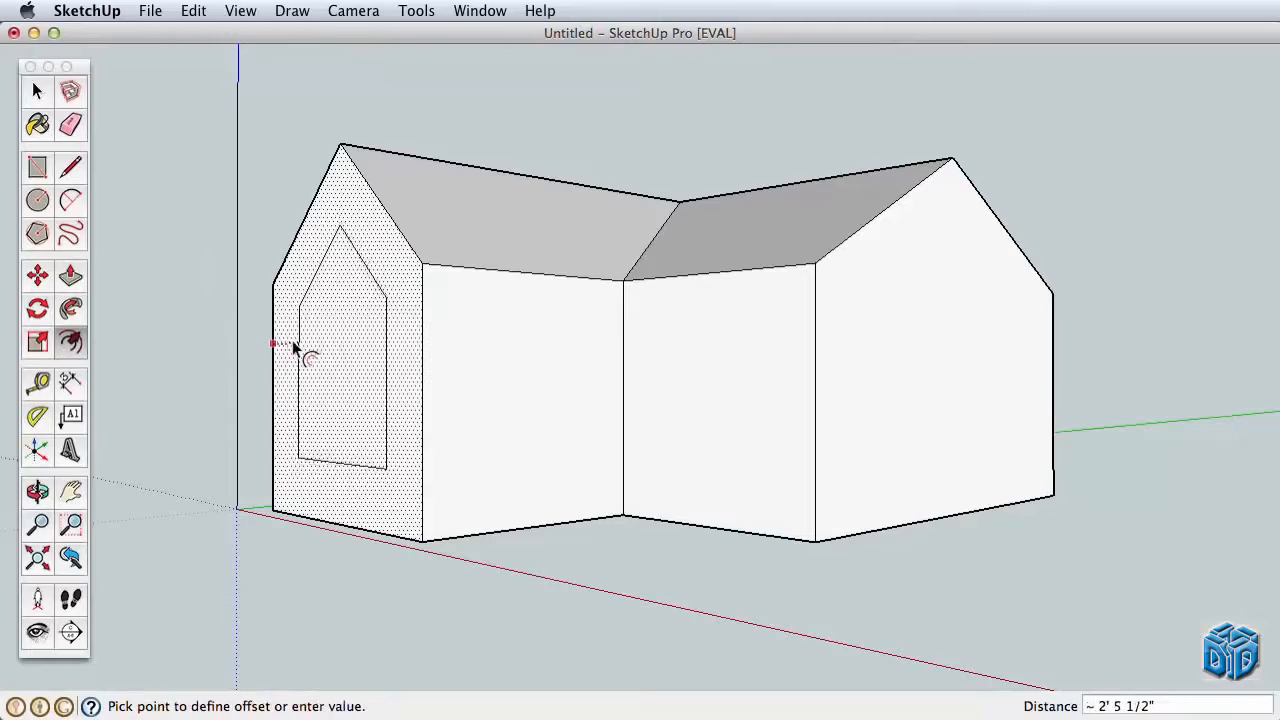
pyautogui.click(280, 345)
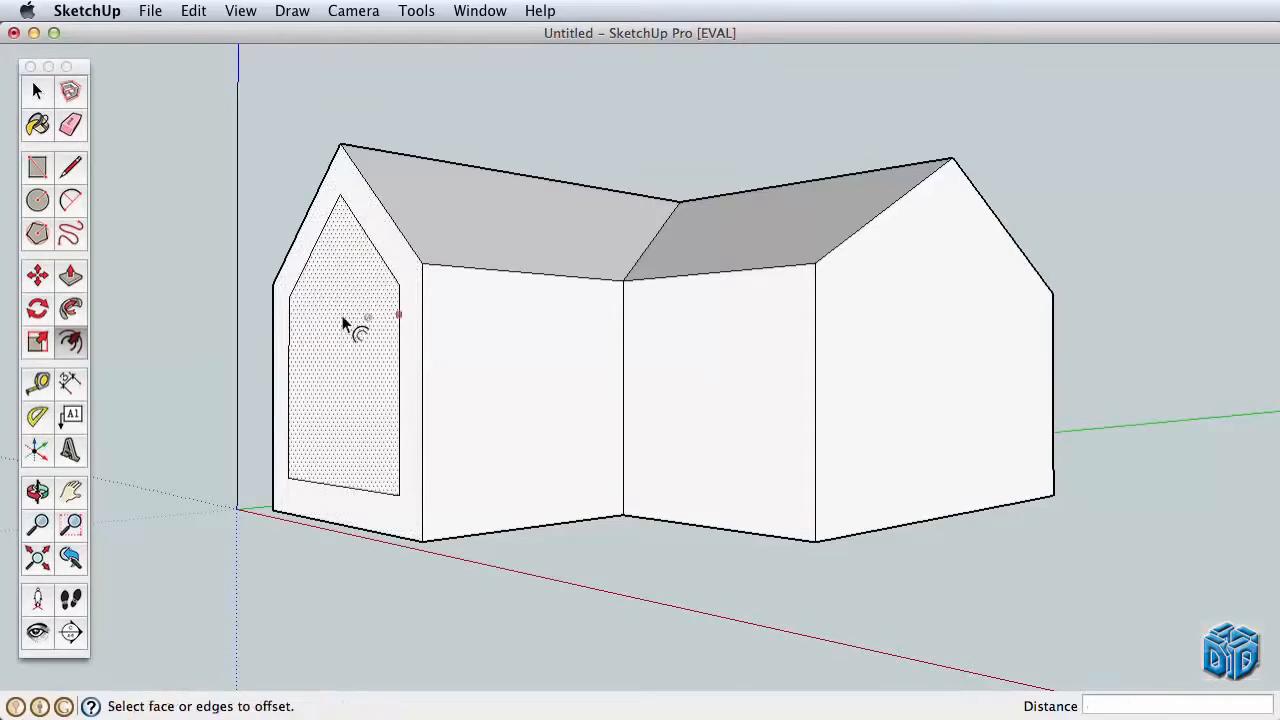
pyautogui.click(727, 294)
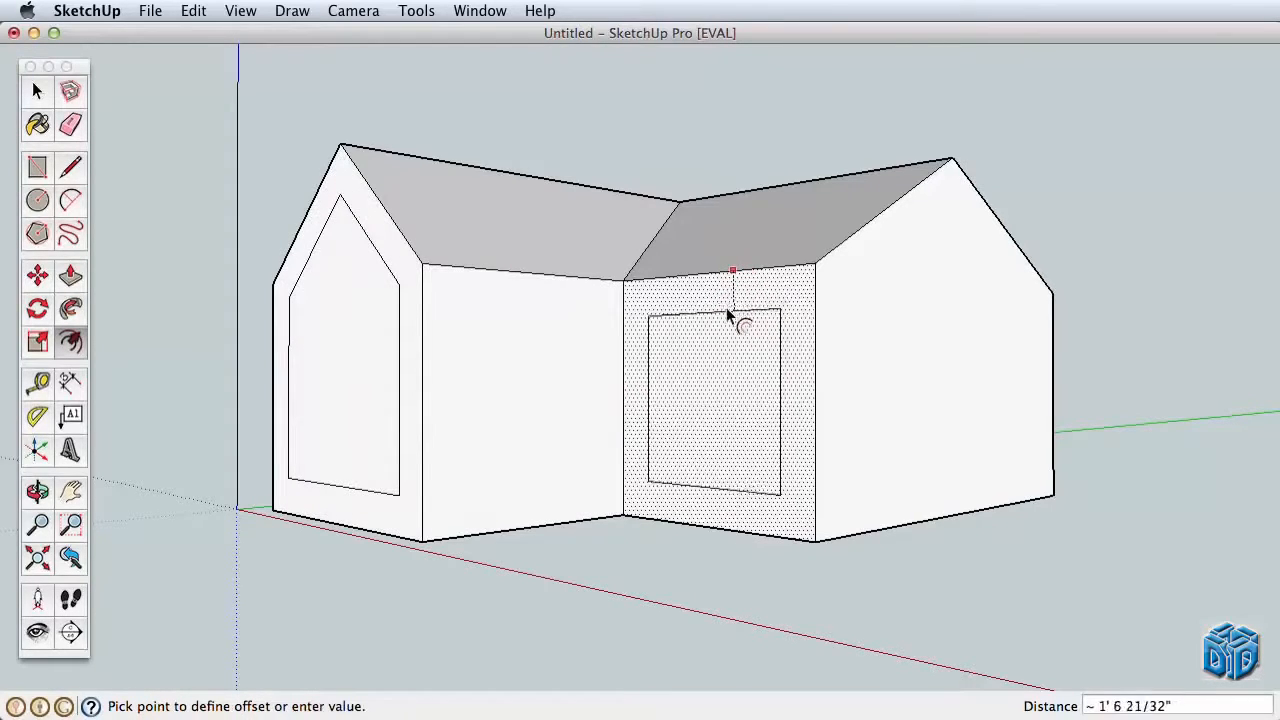
pyautogui.click(726, 317)
pyautogui.click(747, 237)
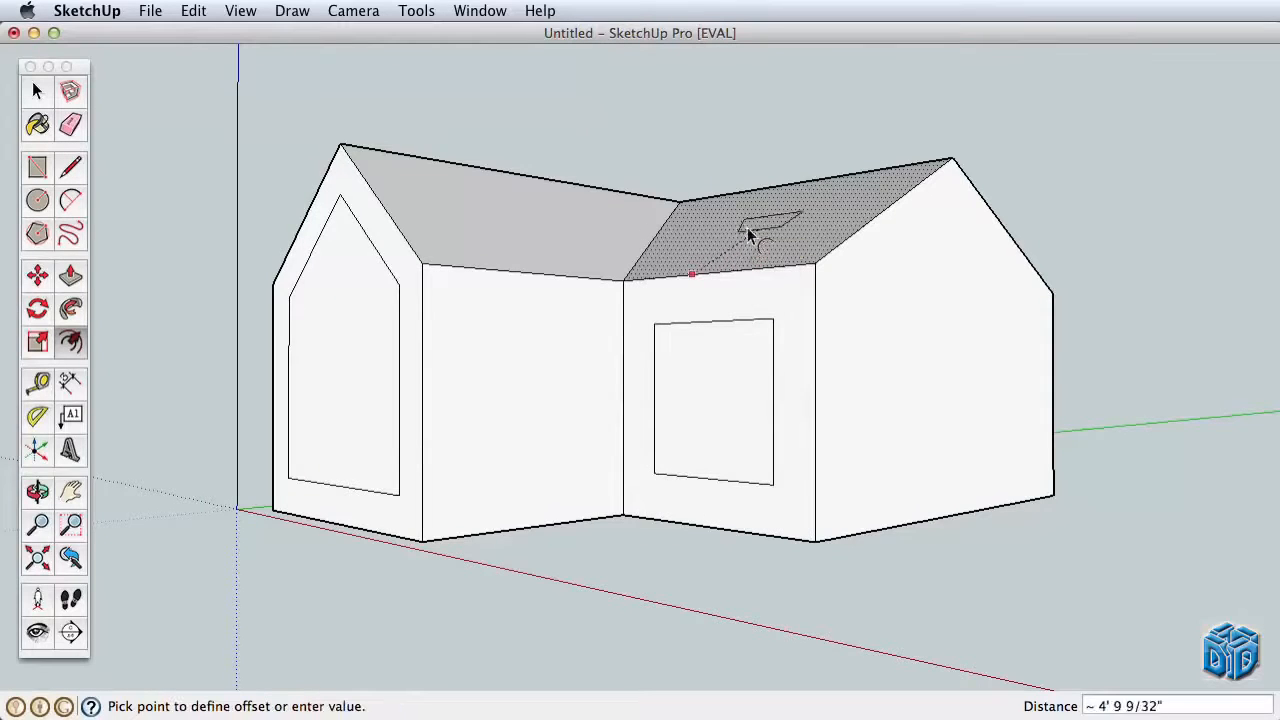
pyautogui.click(733, 256)
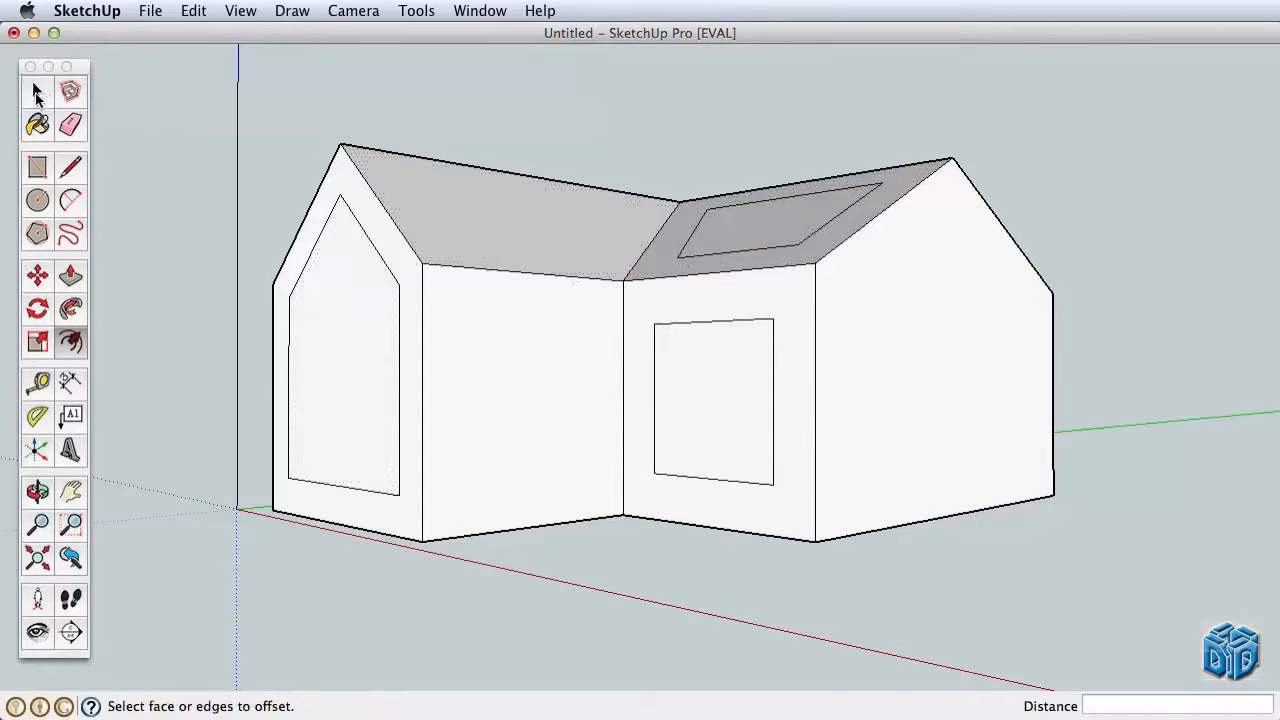
# - Select the other wing's gable end wall and offset its outline outward beyond the building
pyautogui.click(36, 92)
pyautogui.click(855, 386)
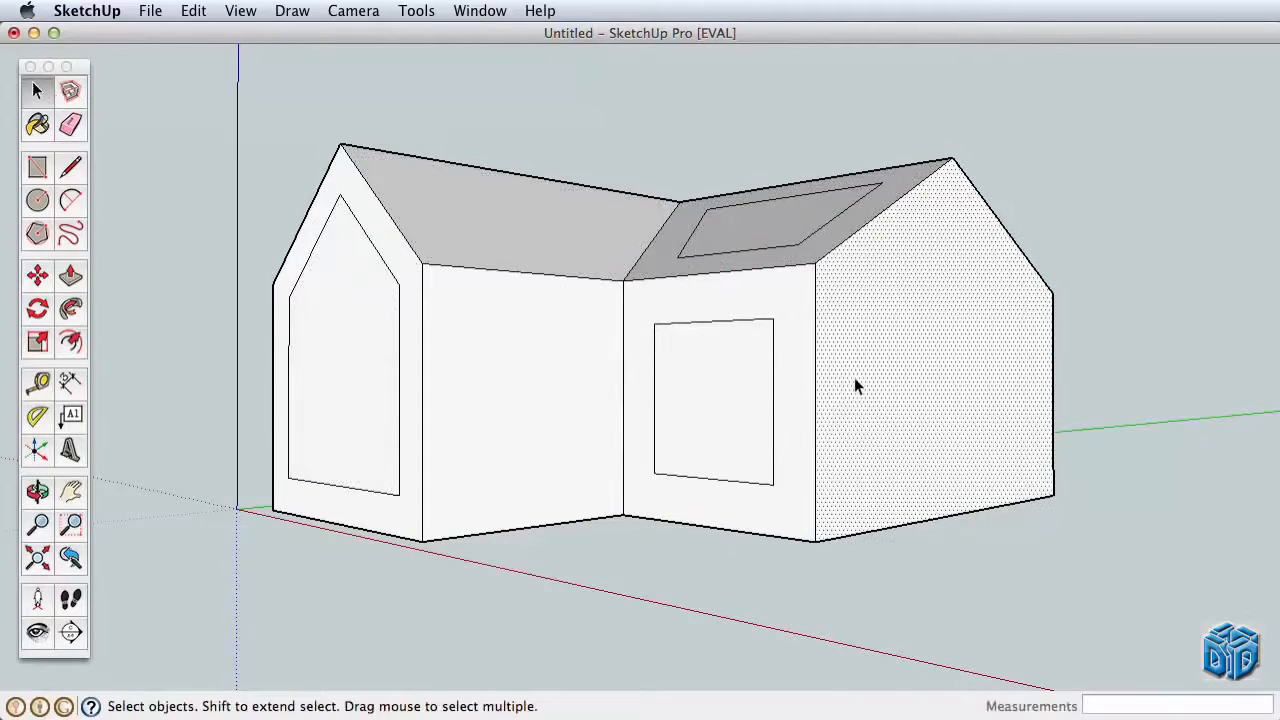
pyautogui.click(72, 343)
pyautogui.click(798, 397)
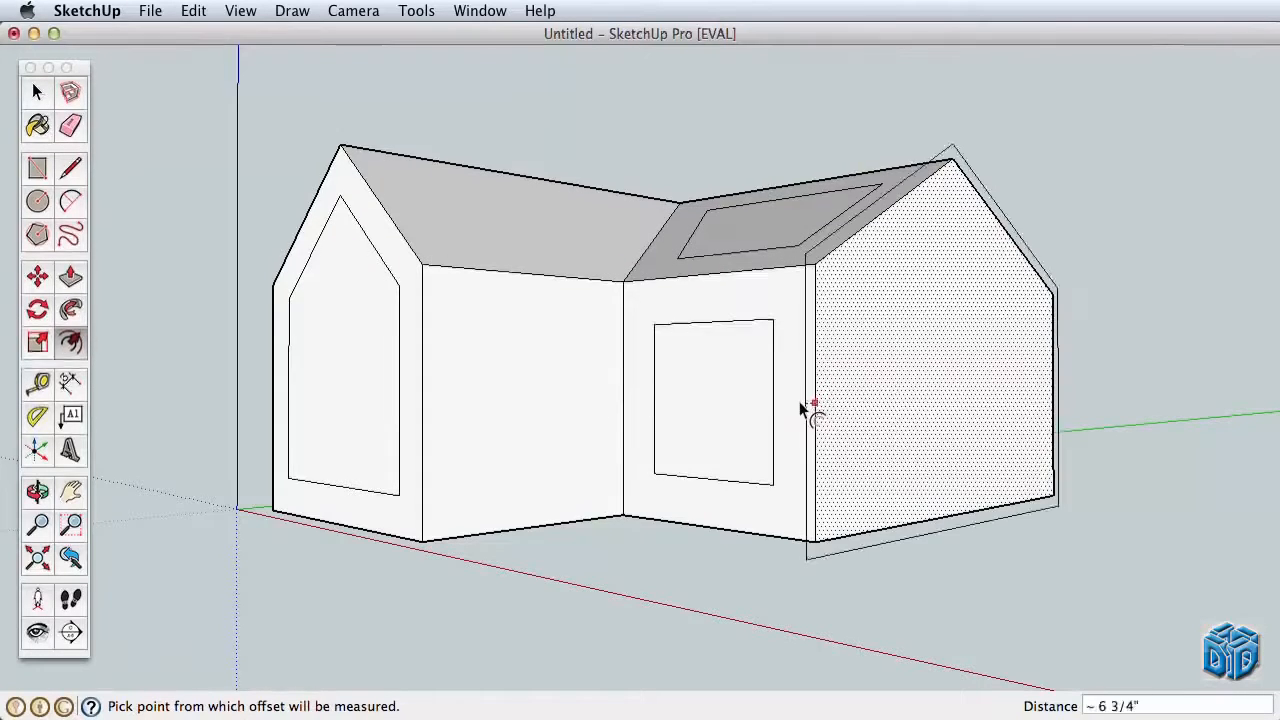
pyautogui.click(826, 398)
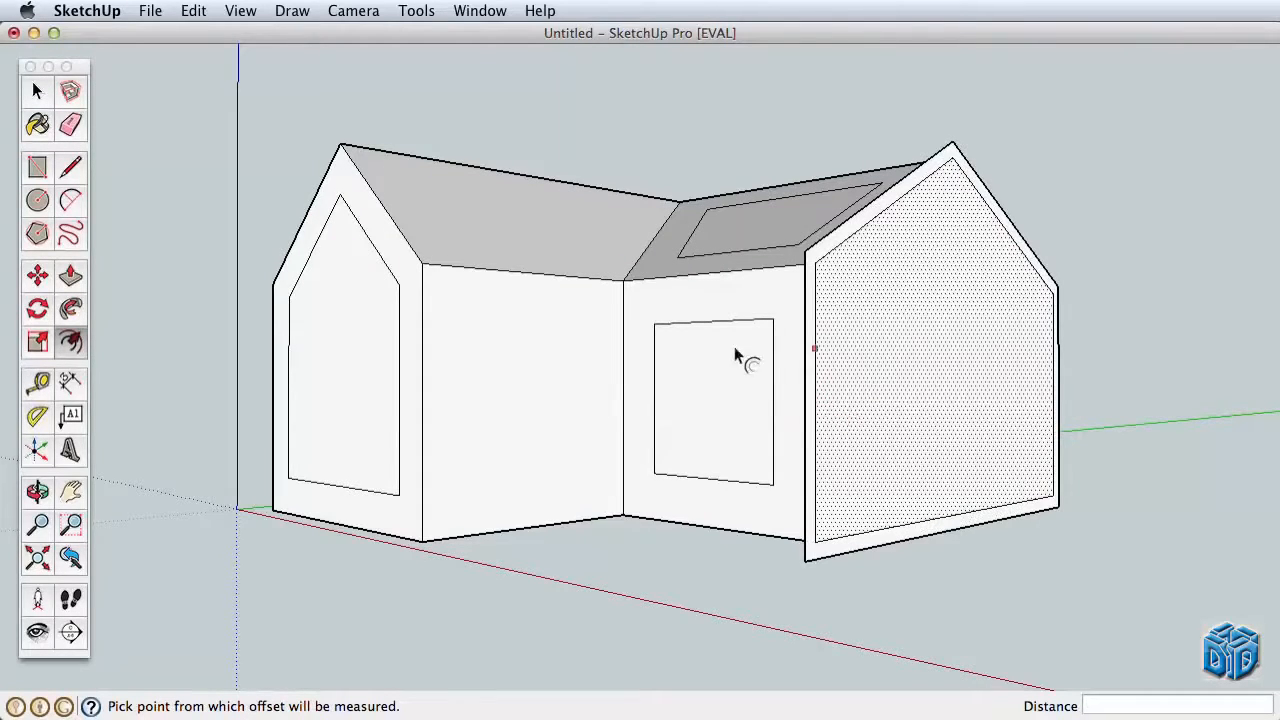
# - Undo all the trial offsets on the walls and roof
pyautogui.click(193, 11)
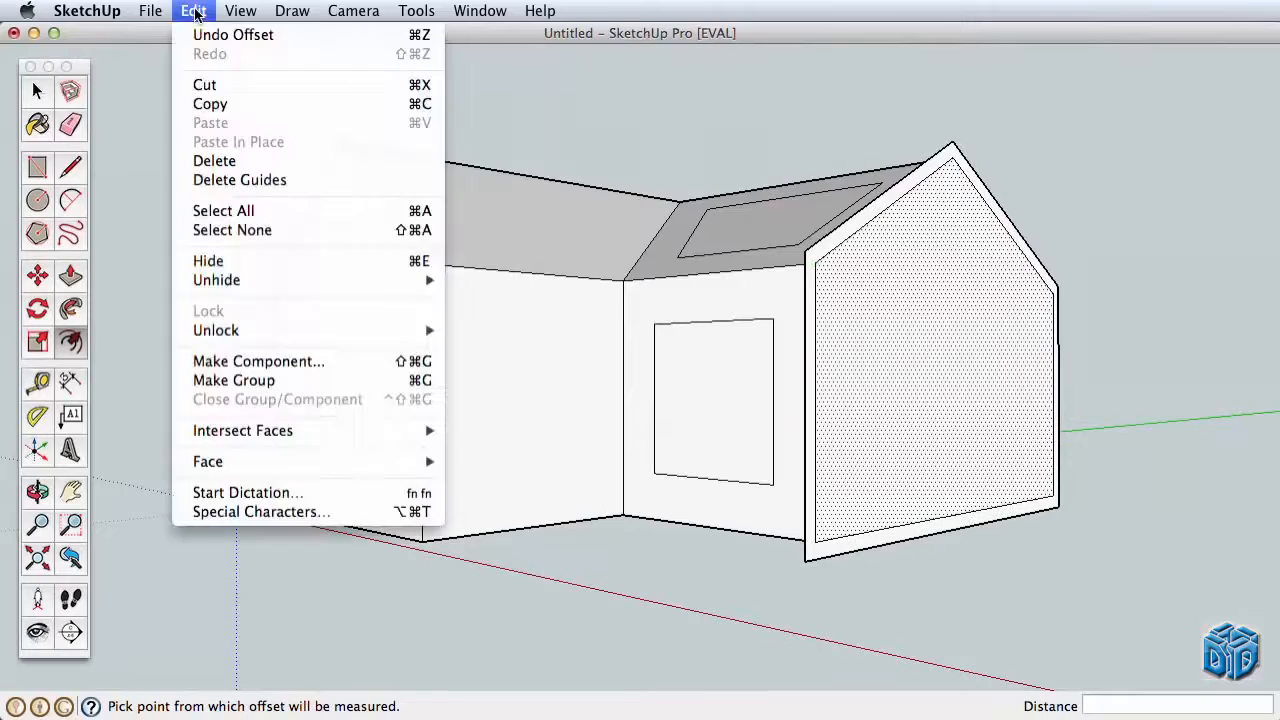
pyautogui.click(200, 35)
pyautogui.click(194, 11)
pyautogui.click(205, 35)
pyautogui.click(194, 11)
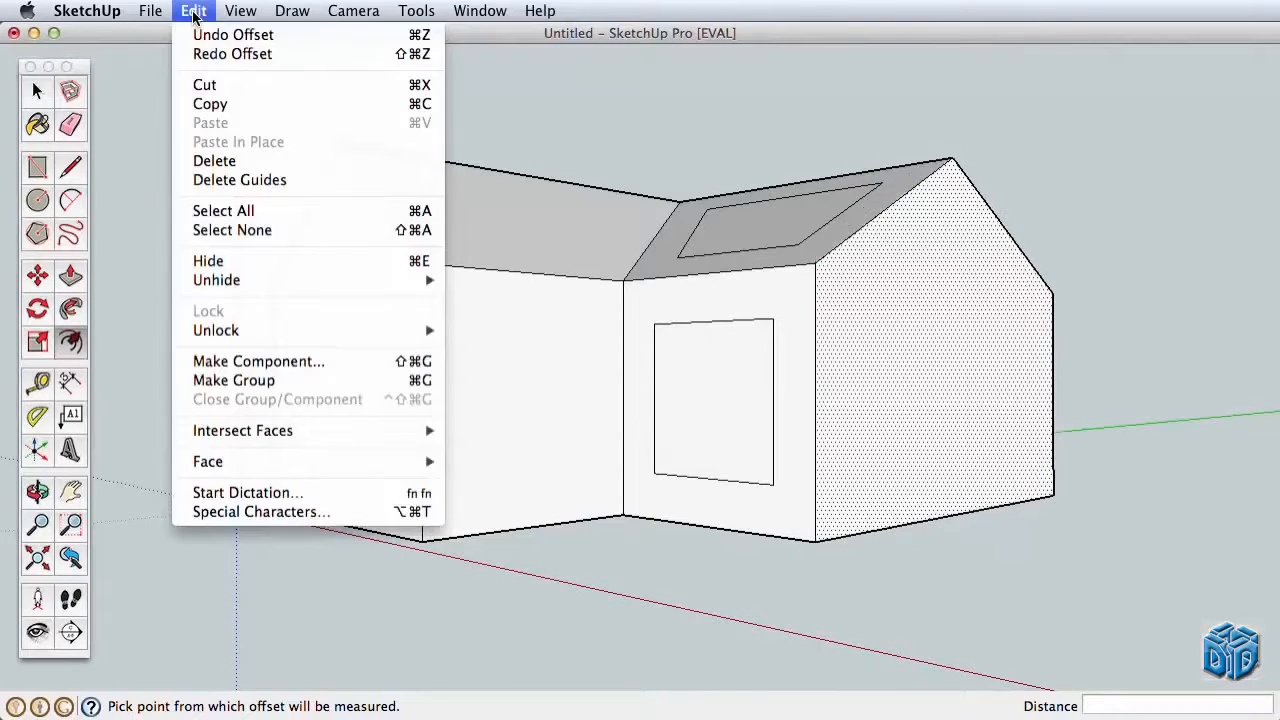
pyautogui.click(202, 35)
pyautogui.click(193, 15)
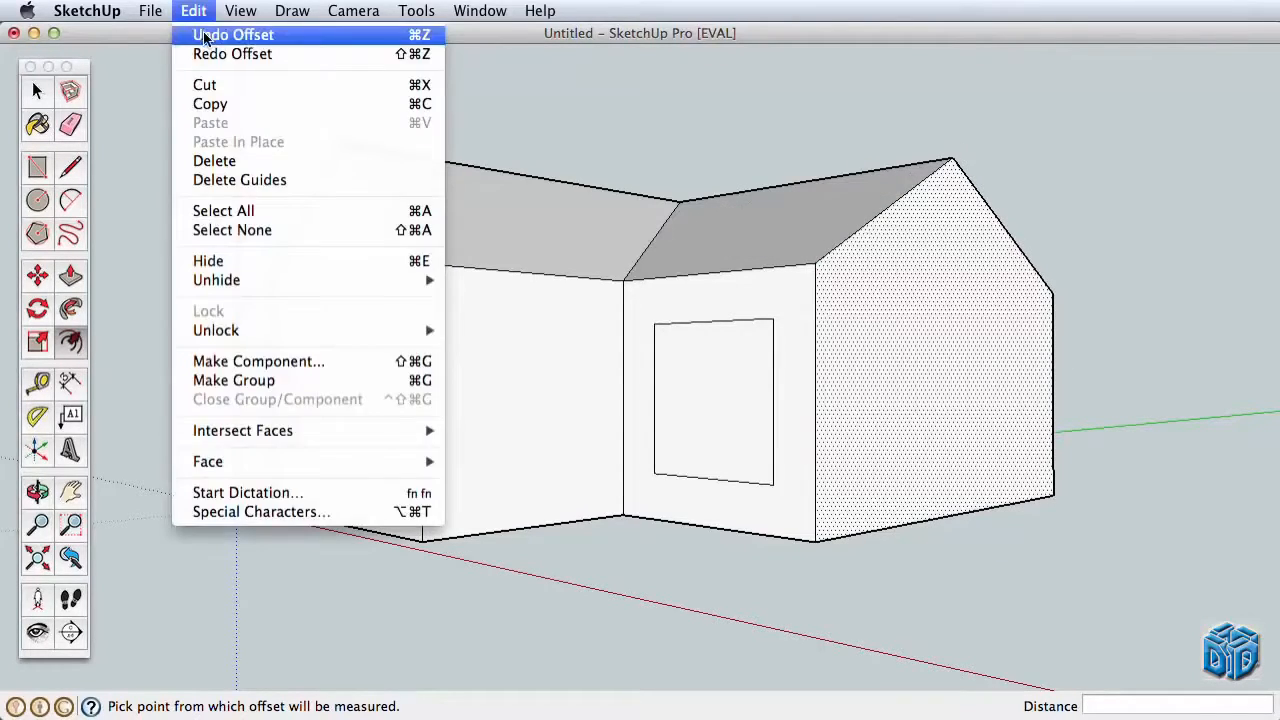
pyautogui.click(205, 35)
pyautogui.click(194, 11)
pyautogui.click(205, 35)
# - Select the building's L-shaped bottom face and offset its outline inward by 6"
pyautogui.press('o')
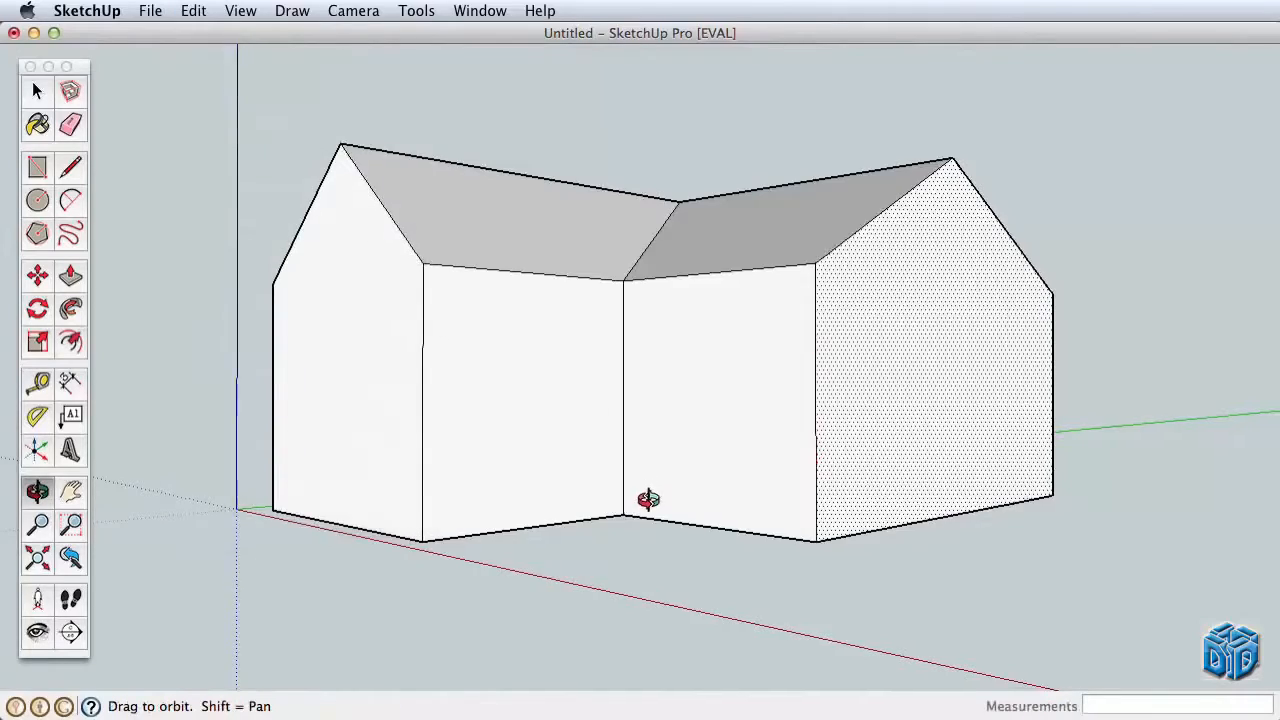
pyautogui.moveTo(651, 500); pyautogui.dragTo(665, 280)
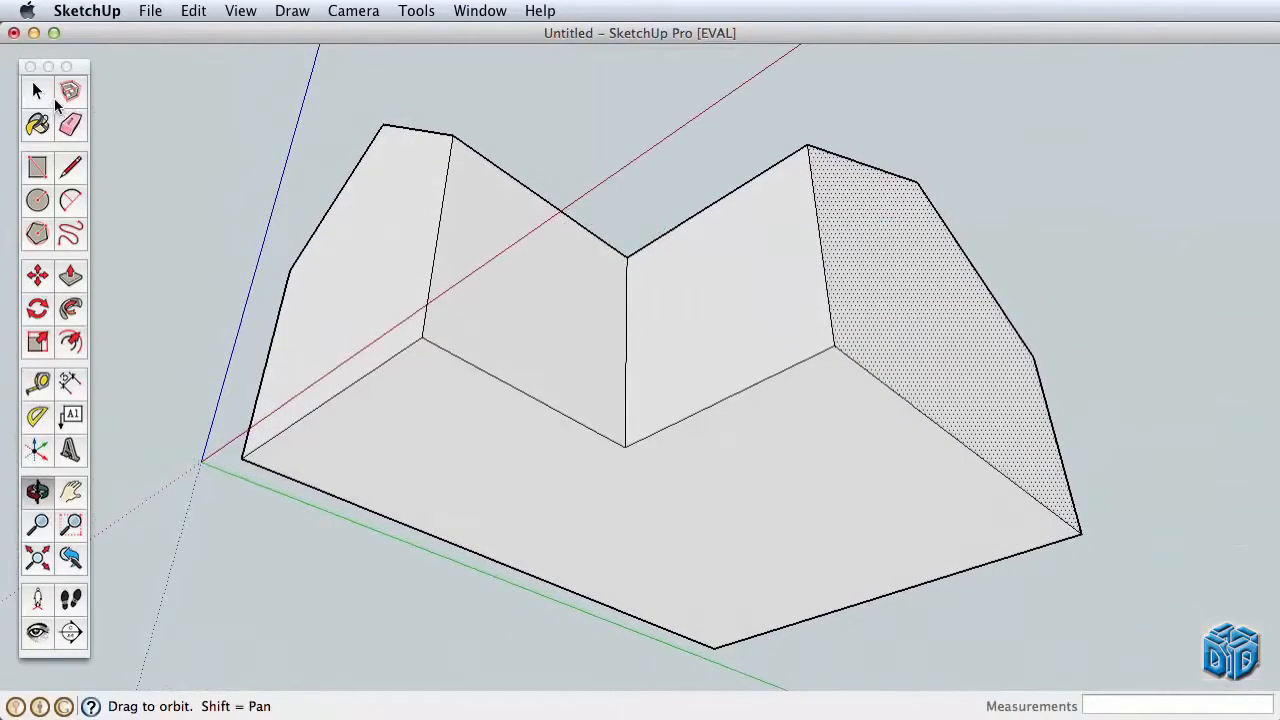
pyautogui.click(38, 92)
pyautogui.click(390, 408)
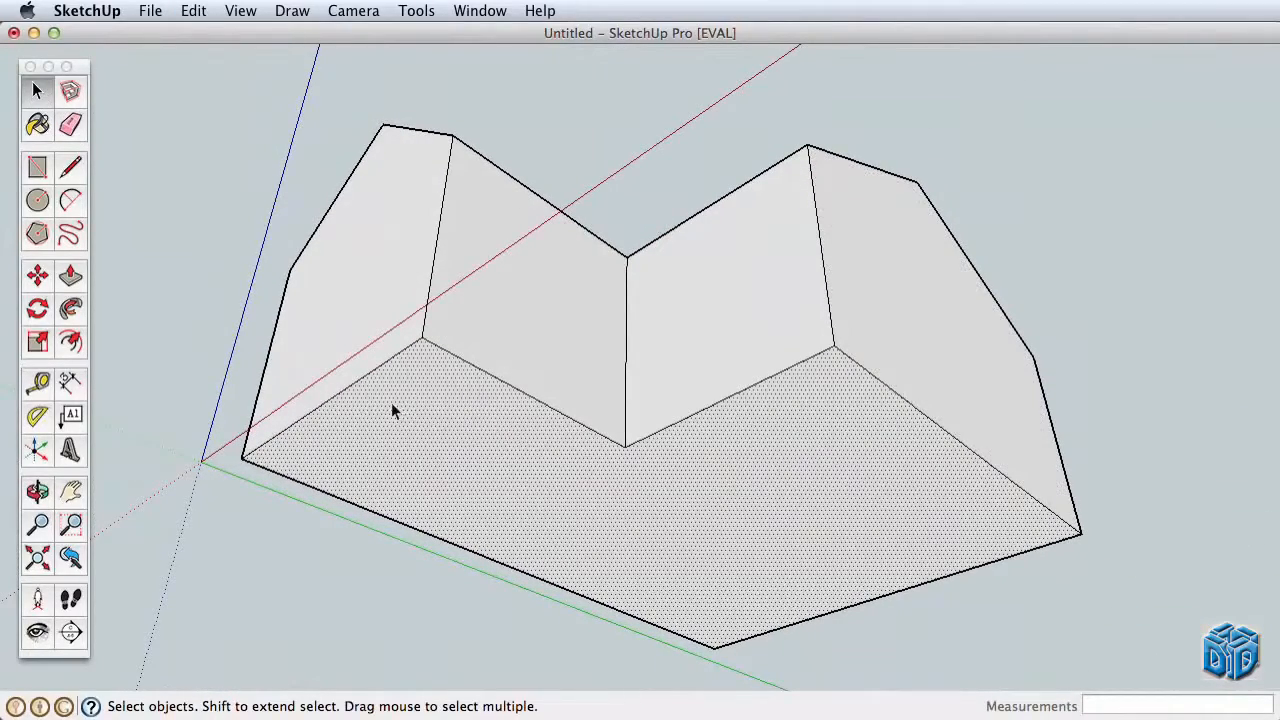
pyautogui.click(71, 342)
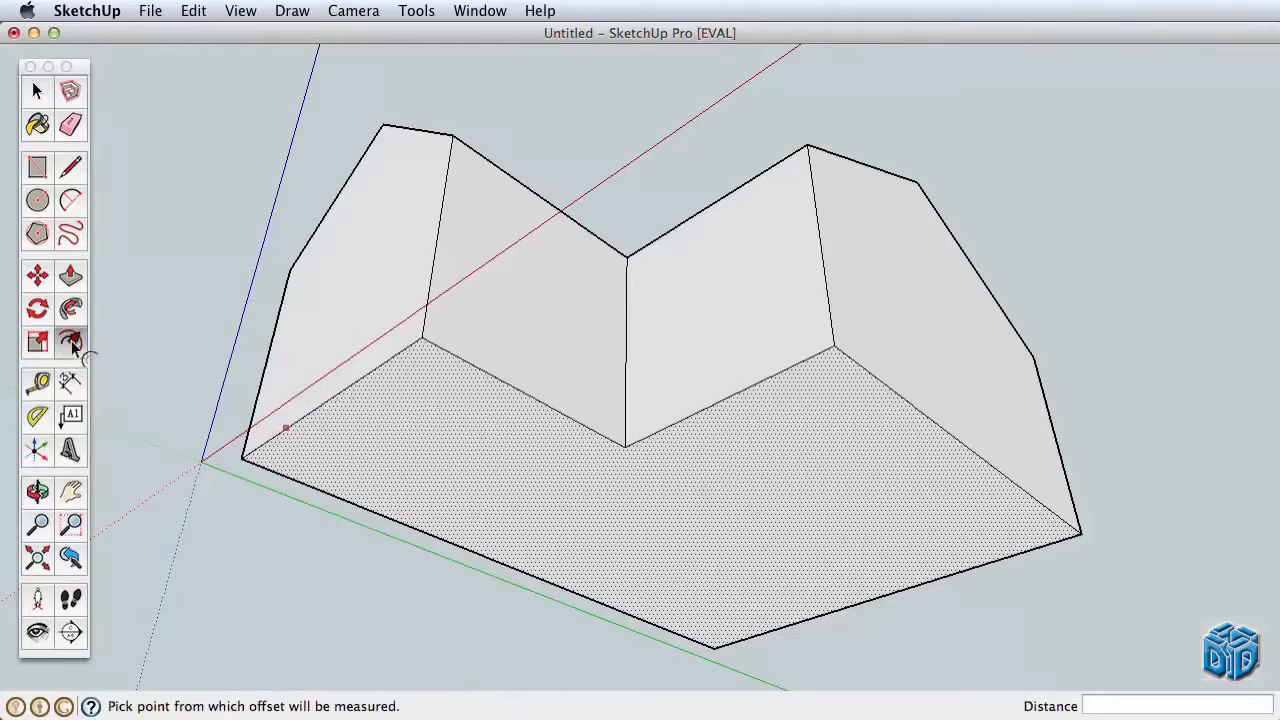
pyautogui.click(360, 381)
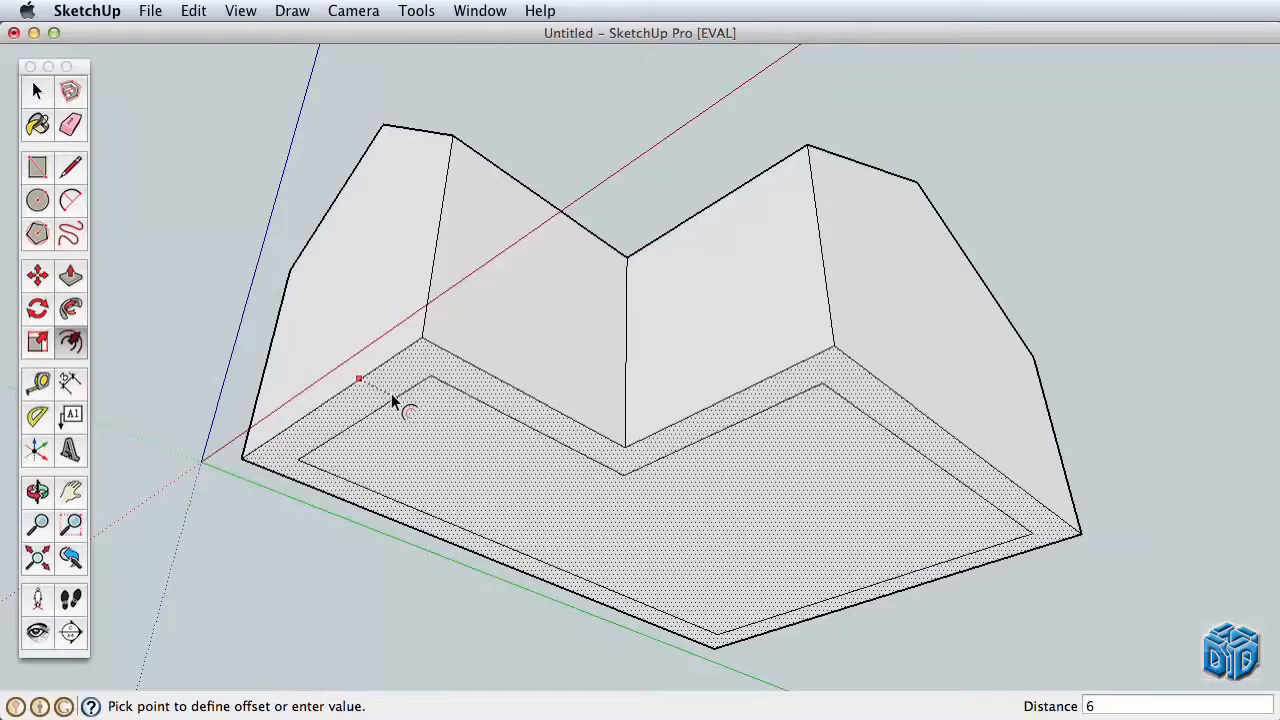
pyautogui.press('Return')
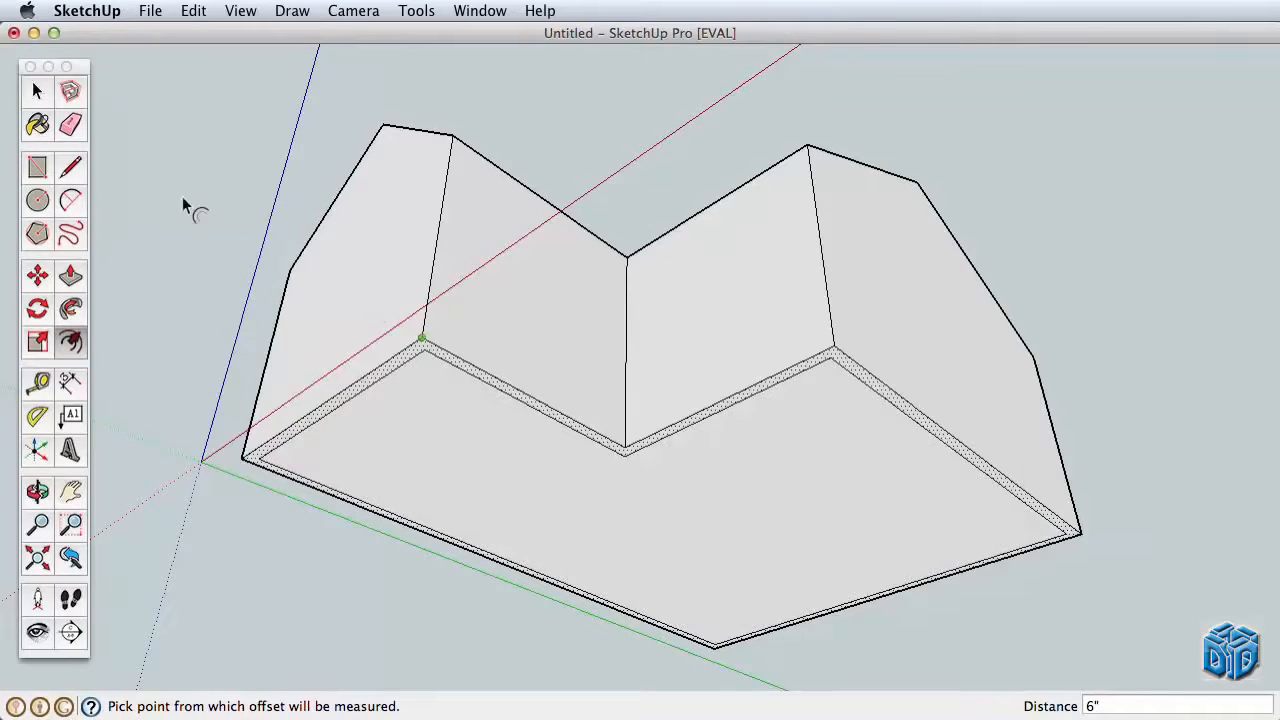
# - Push the narrow border of the bottom face up about 9' 2" to inset the walls and leave a roof overhang
pyautogui.click(70, 275)
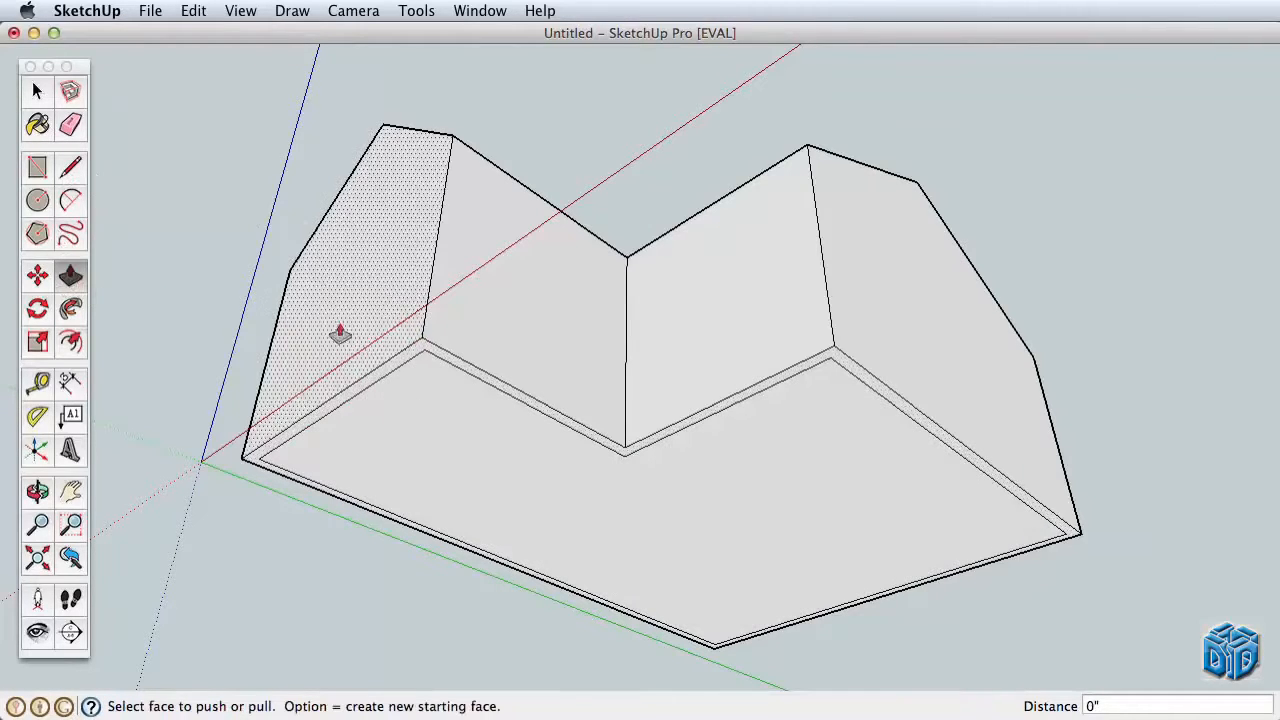
pyautogui.click(418, 350)
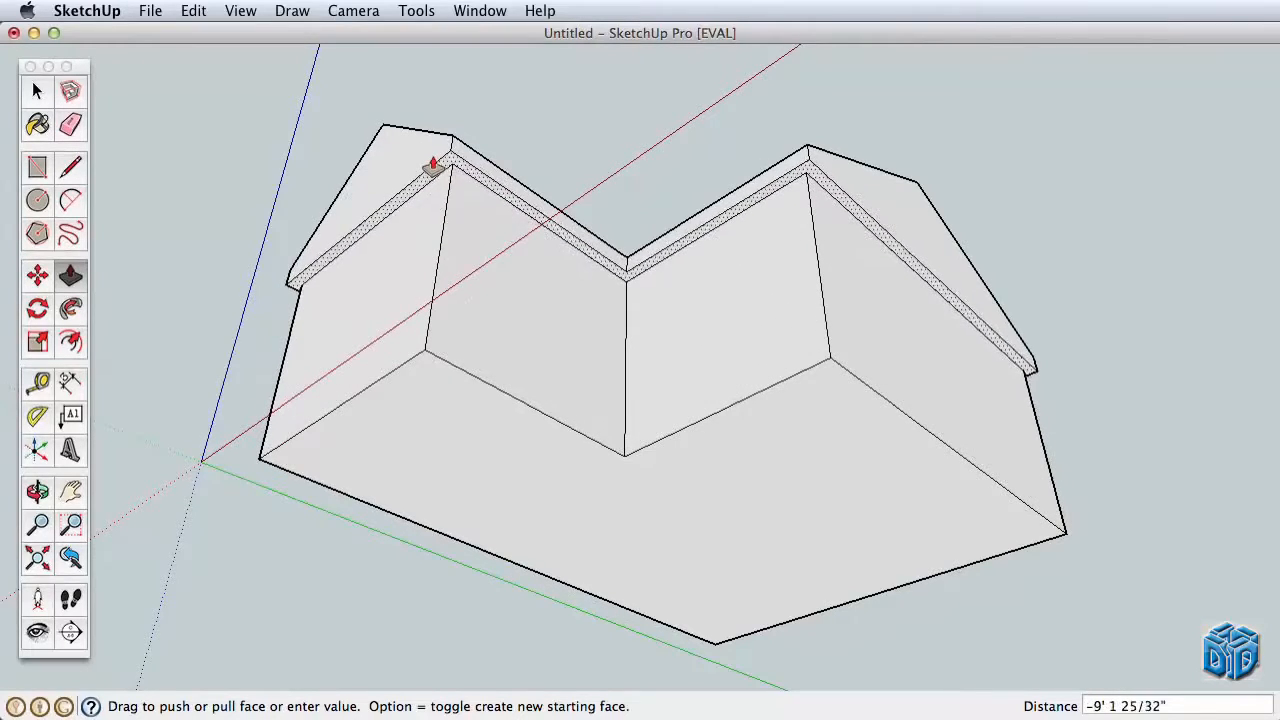
pyautogui.click(432, 165)
pyautogui.moveTo(680, 300); pyautogui.dragTo(654, 508, button='middle')
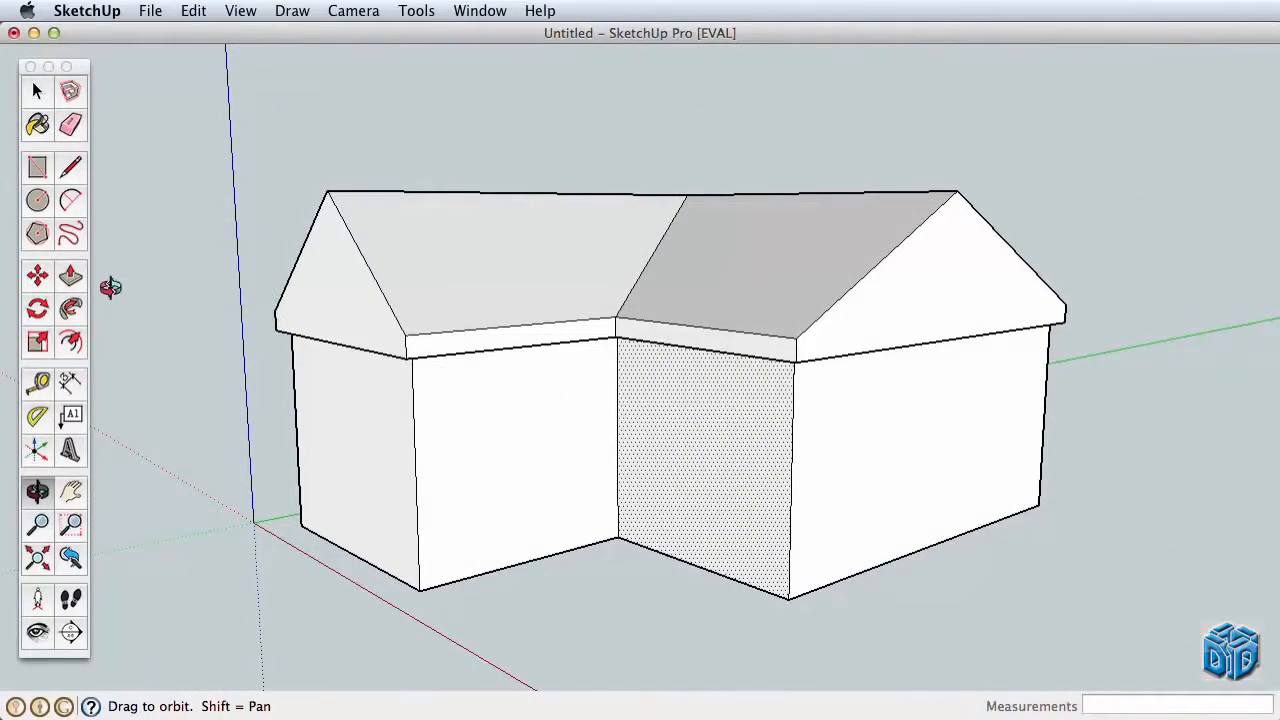
# - Draw a door rectangle standing on the base edge and a smaller raised window rectangle beside it on the gable end wall
pyautogui.click(37, 167)
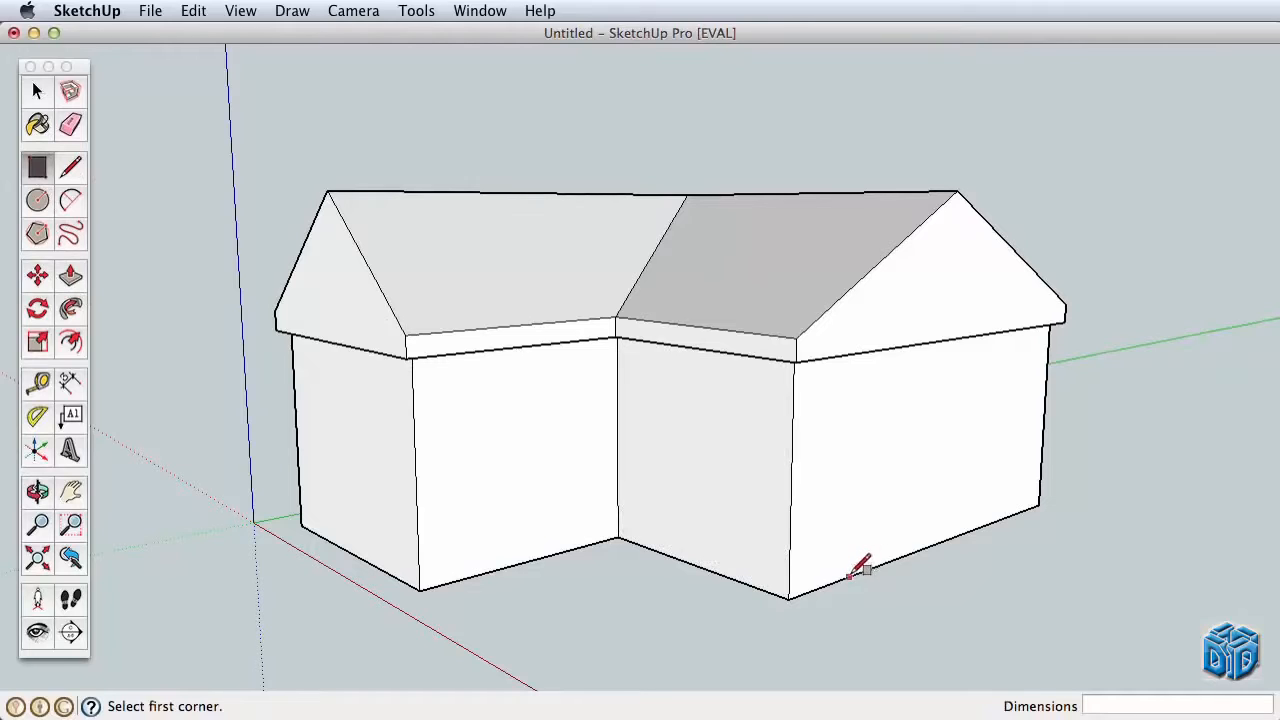
pyautogui.click(913, 395)
pyautogui.click(956, 381)
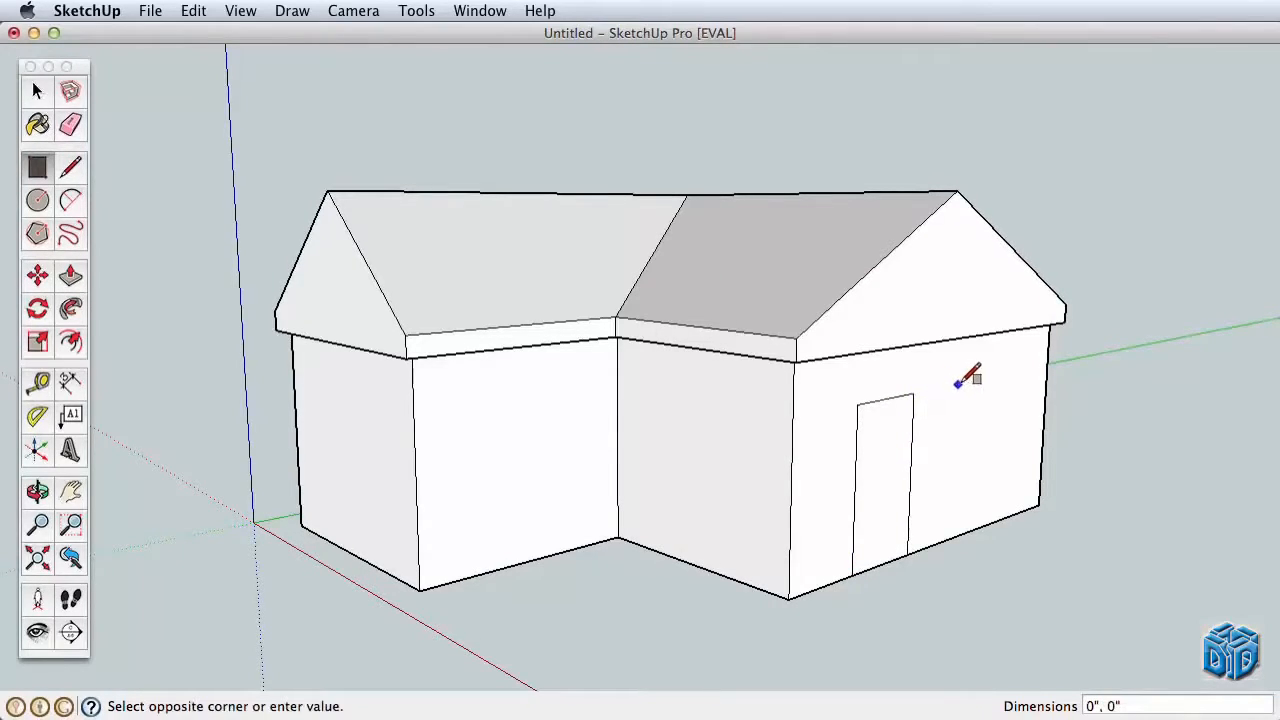
pyautogui.click(987, 476)
# - Offset the window rectangle outward about 2 9/16" and inward once to outline its frame
pyautogui.keyDown('shift'); pyautogui.moveTo(938, 472); pyautogui.dragTo(934, 474, button='middle'); pyautogui.keyUp('shift')
pyautogui.moveTo(934, 474); pyautogui.dragTo(737, 437)
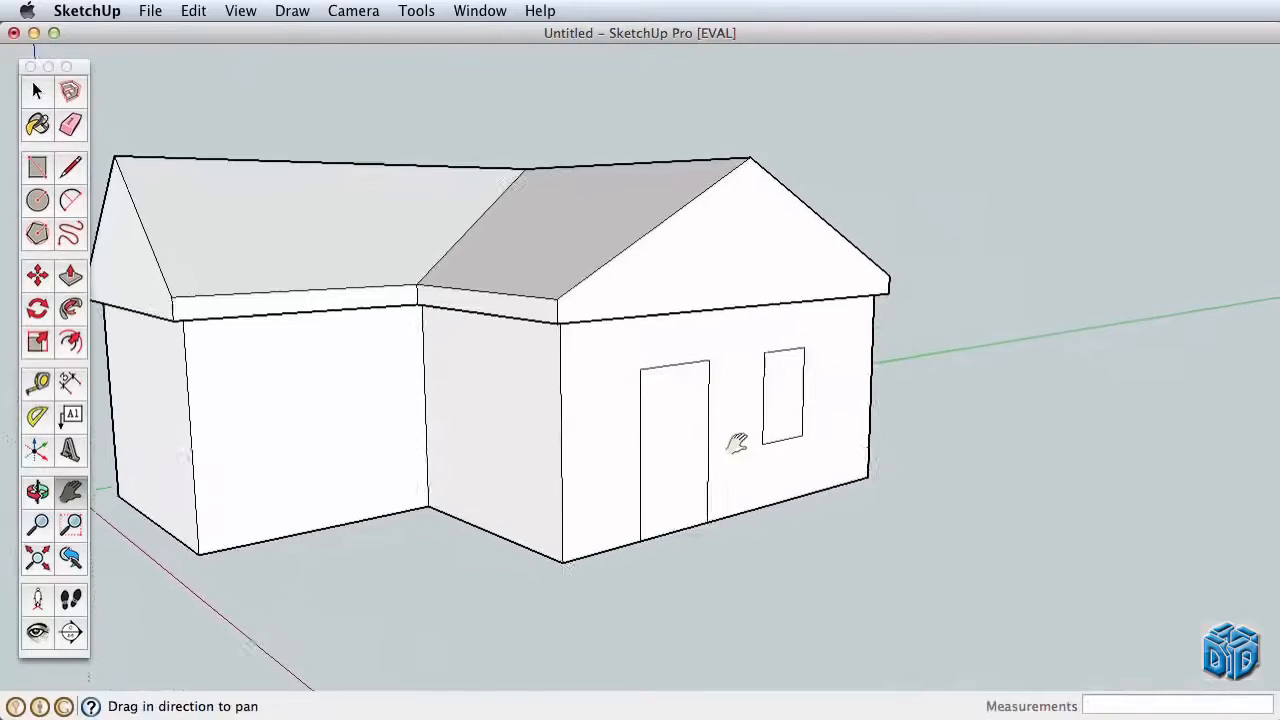
pyautogui.scroll(10, 766, 460)
pyautogui.moveTo(801, 411); pyautogui.dragTo(680, 206)
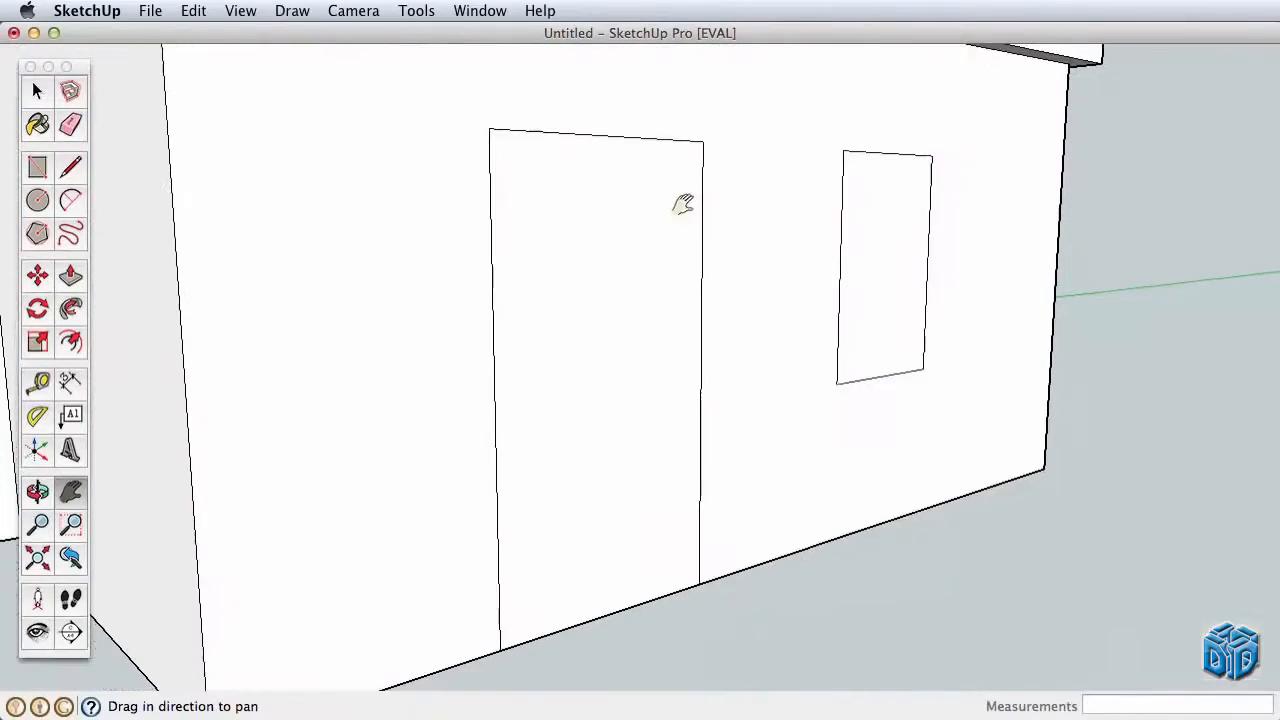
pyautogui.click(71, 339)
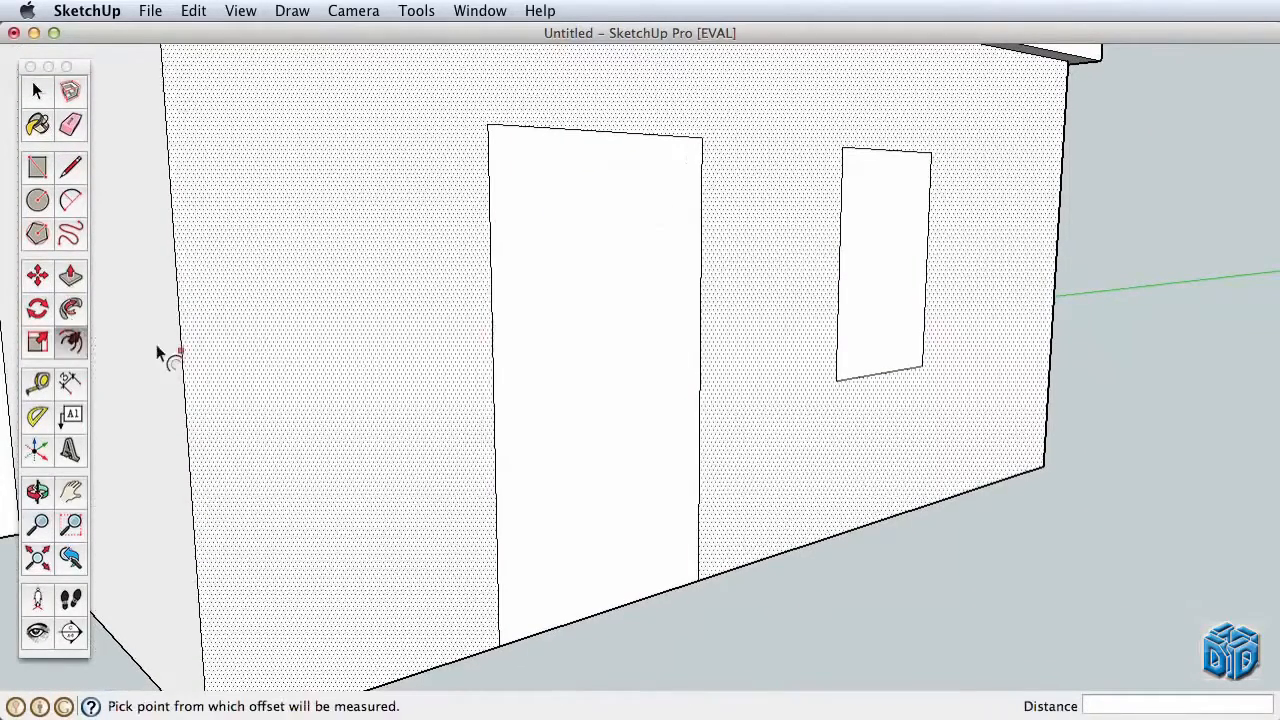
pyautogui.click(842, 290)
pyautogui.click(843, 286)
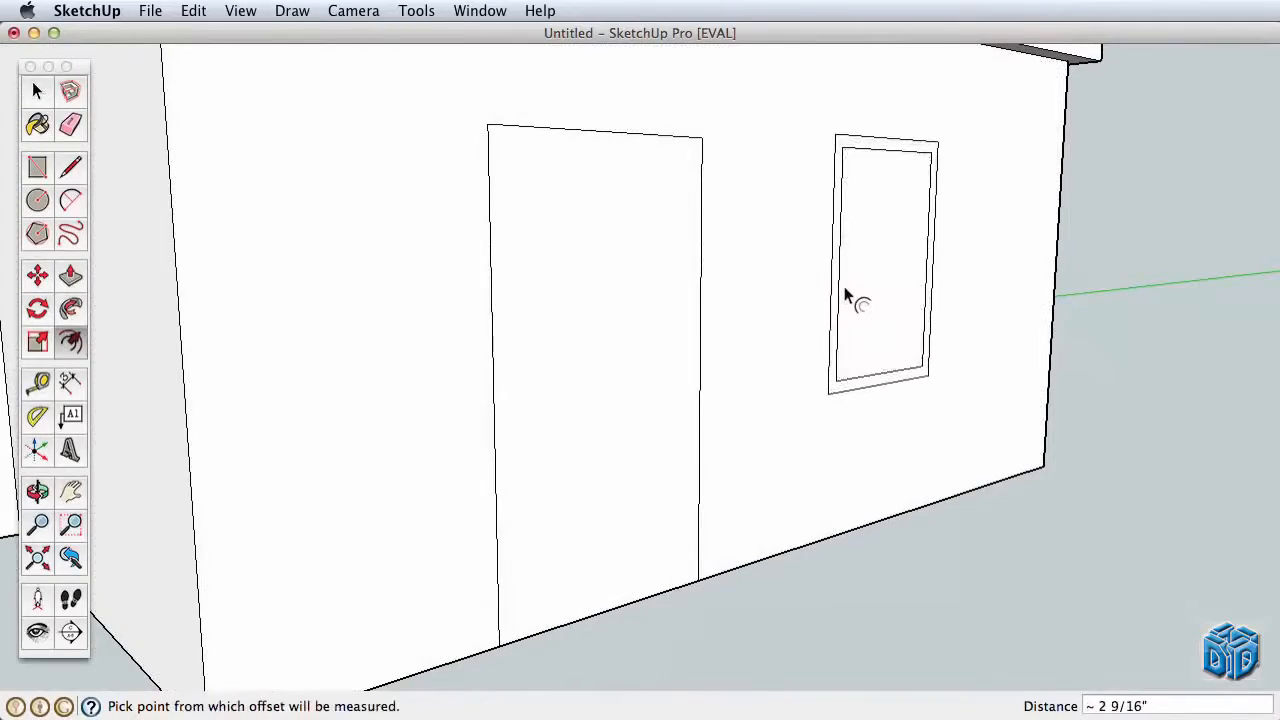
pyautogui.click(842, 295)
pyautogui.click(837, 306)
# - Push the window pane and its inner frame inward, pull the outer frame out from the wall, and set it back 1 1/2"
pyautogui.click(71, 276)
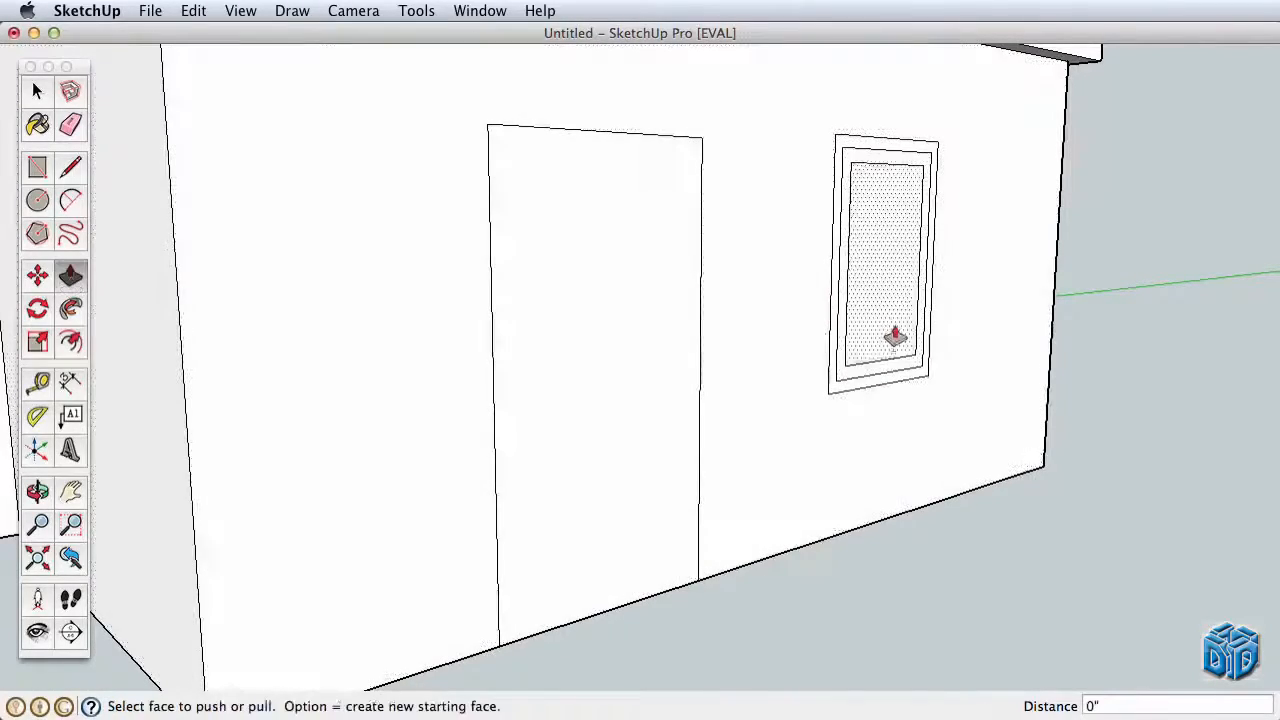
pyautogui.click(894, 338)
pyautogui.click(883, 346)
pyautogui.click(916, 373)
pyautogui.click(926, 378)
pyautogui.click(917, 368)
pyautogui.click(905, 364)
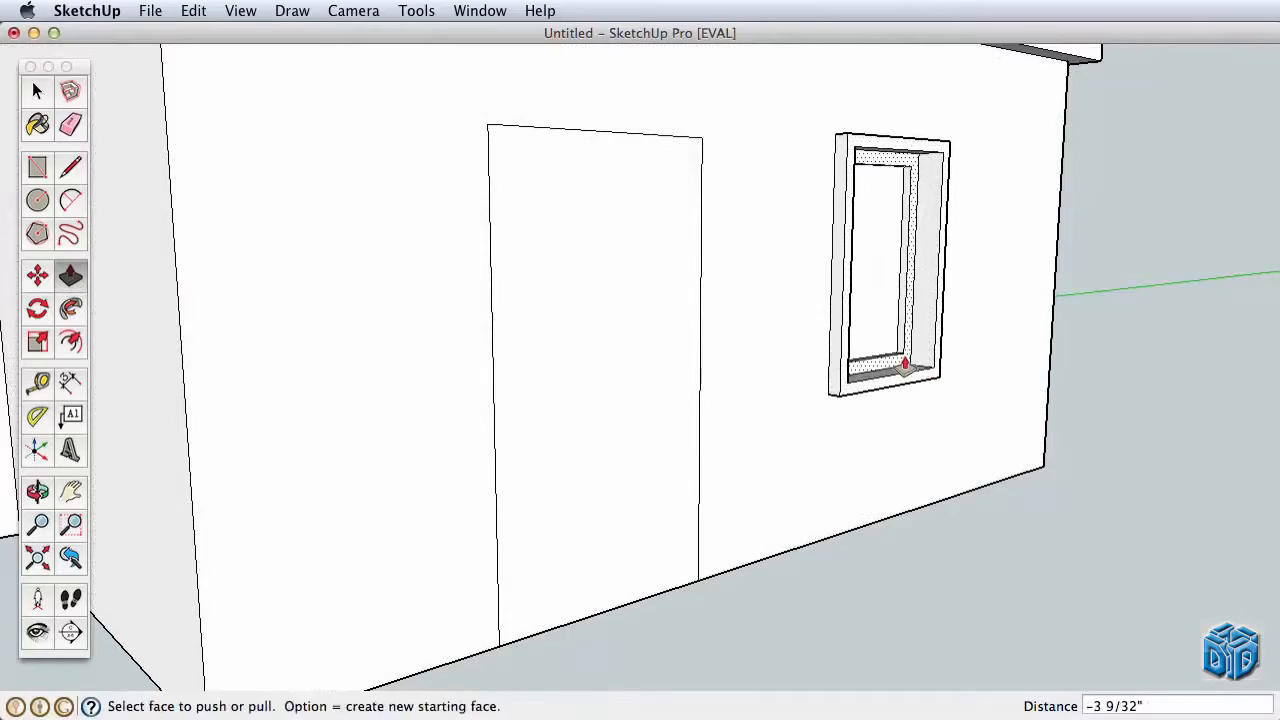
pyautogui.click(918, 378)
pyautogui.click(893, 395)
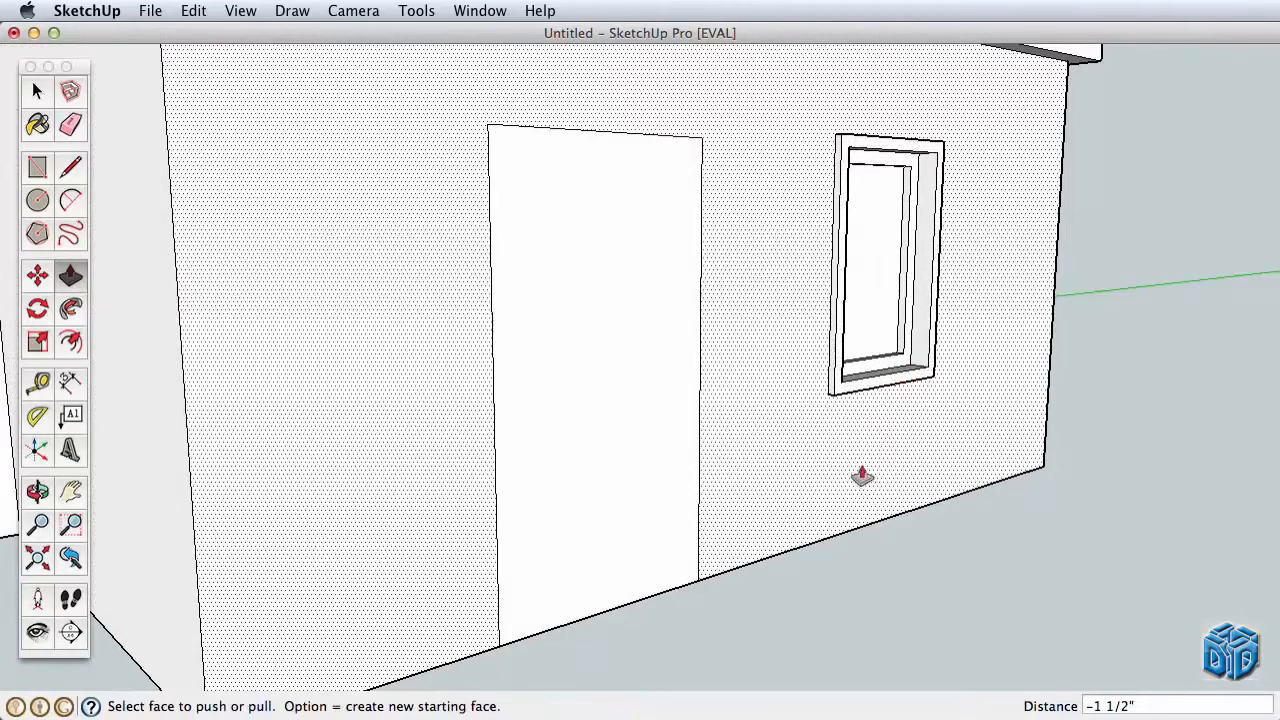
# - Try to offset the whole door outline outward about 5 21/32", and undo it
pyautogui.click(71, 342)
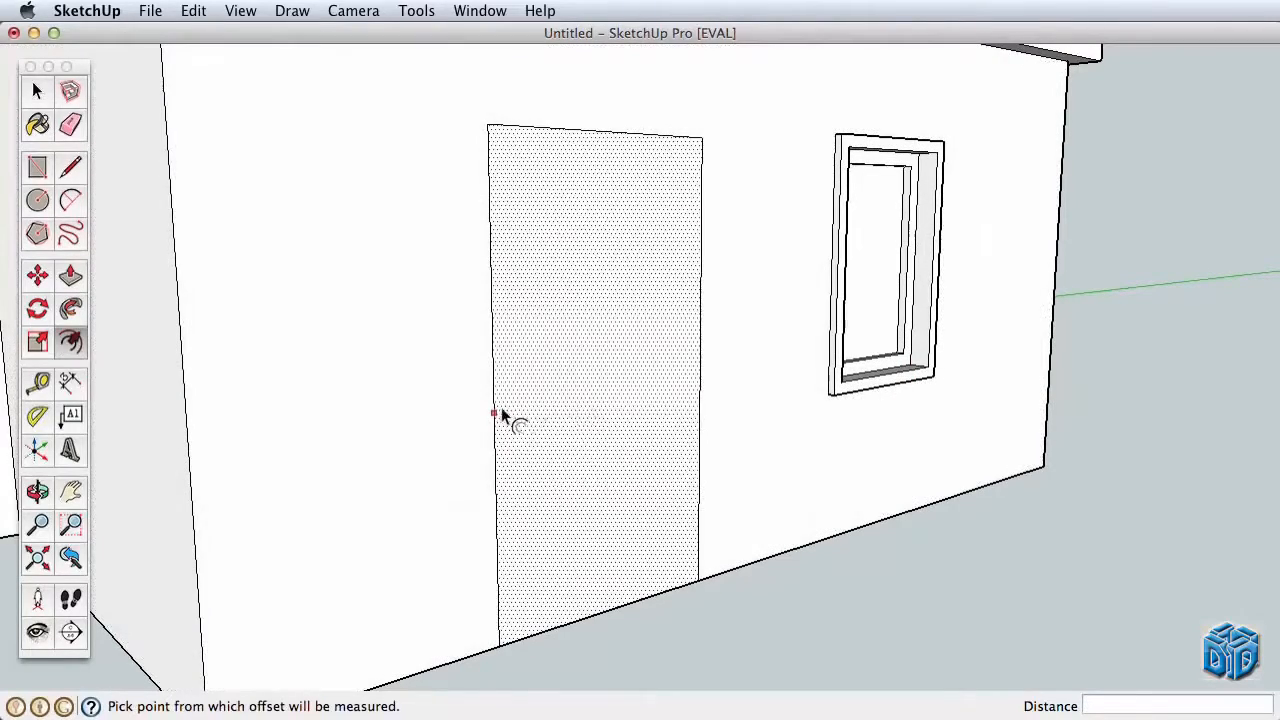
pyautogui.click(502, 414)
pyautogui.press('super+z')
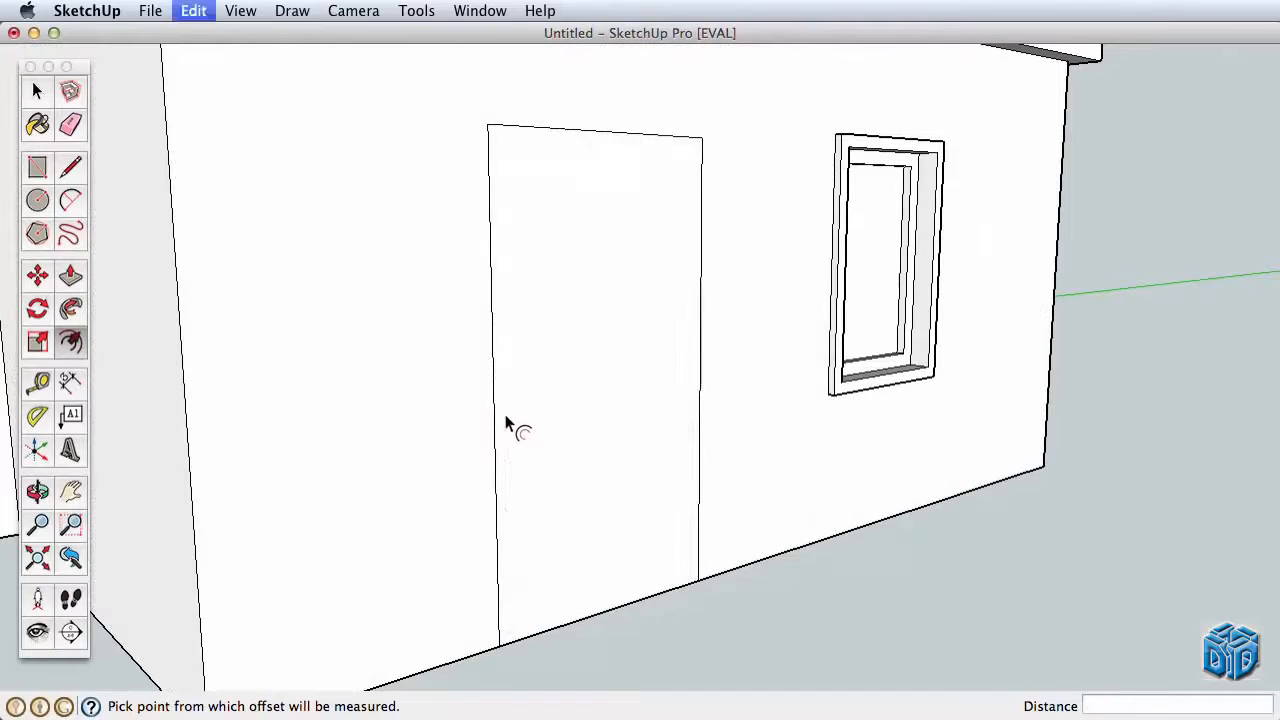
pyautogui.click(497, 424)
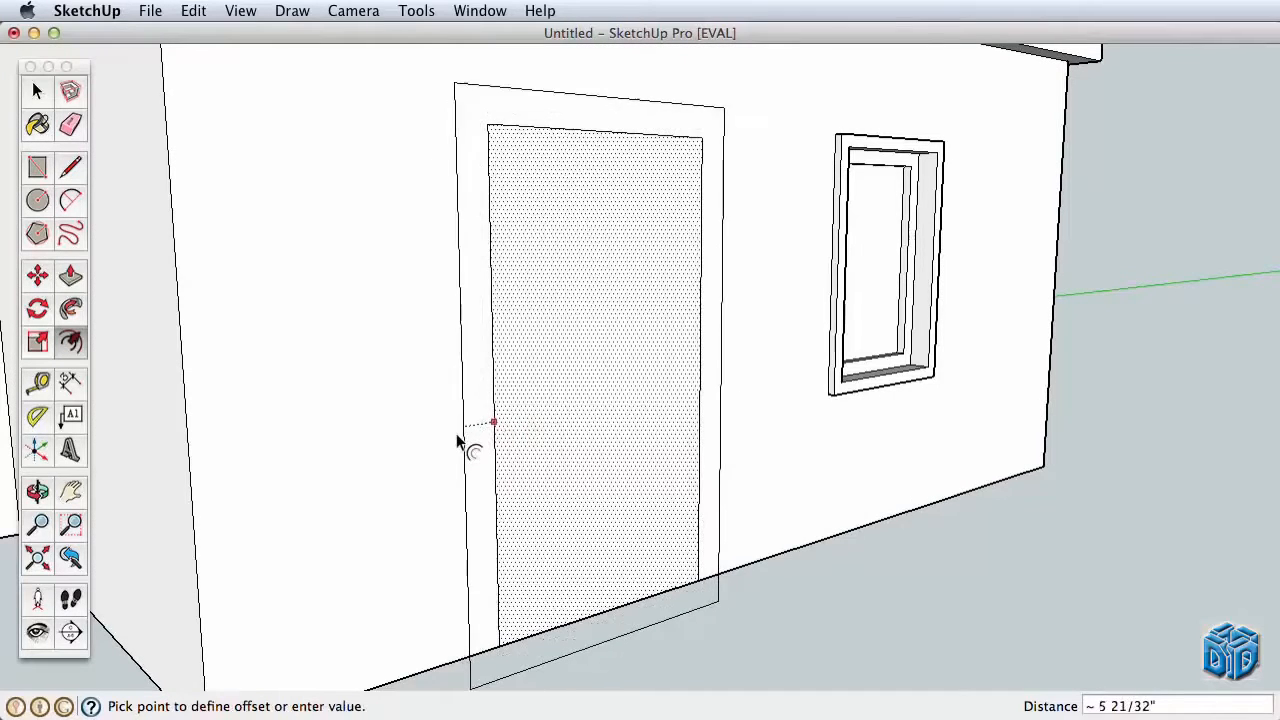
pyautogui.click(457, 434)
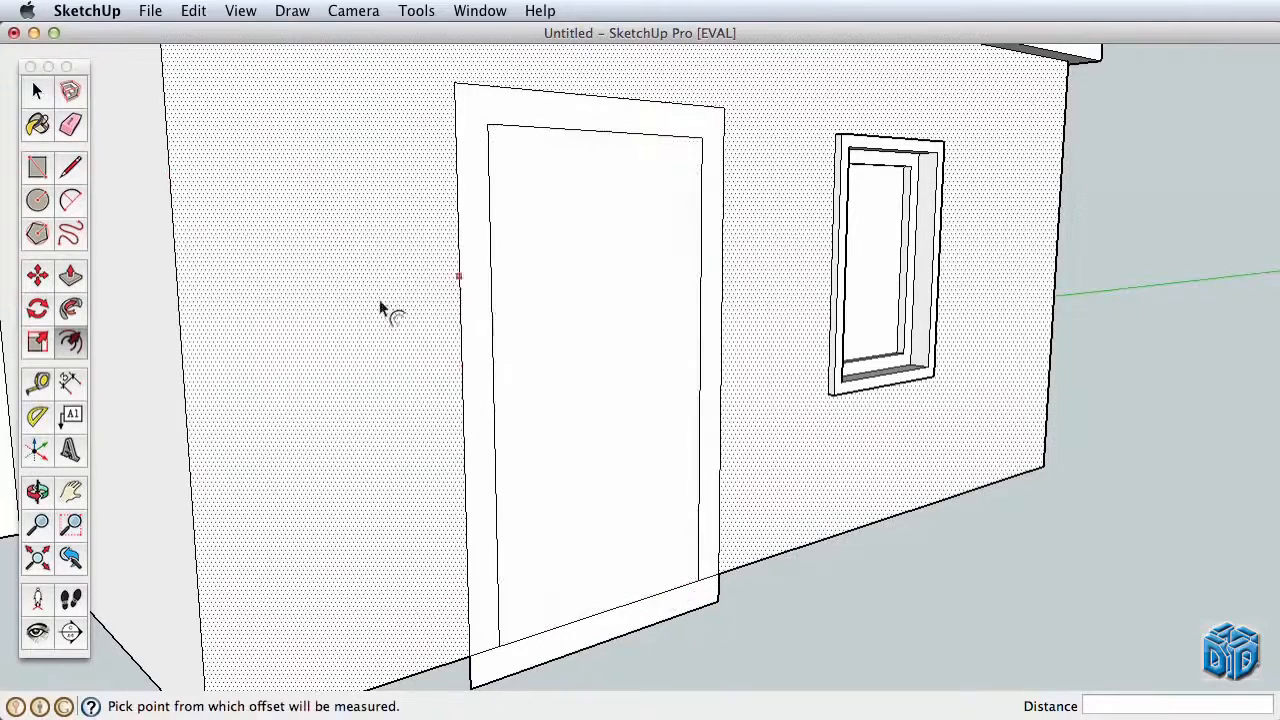
pyautogui.click(193, 12)
pyautogui.click(212, 36)
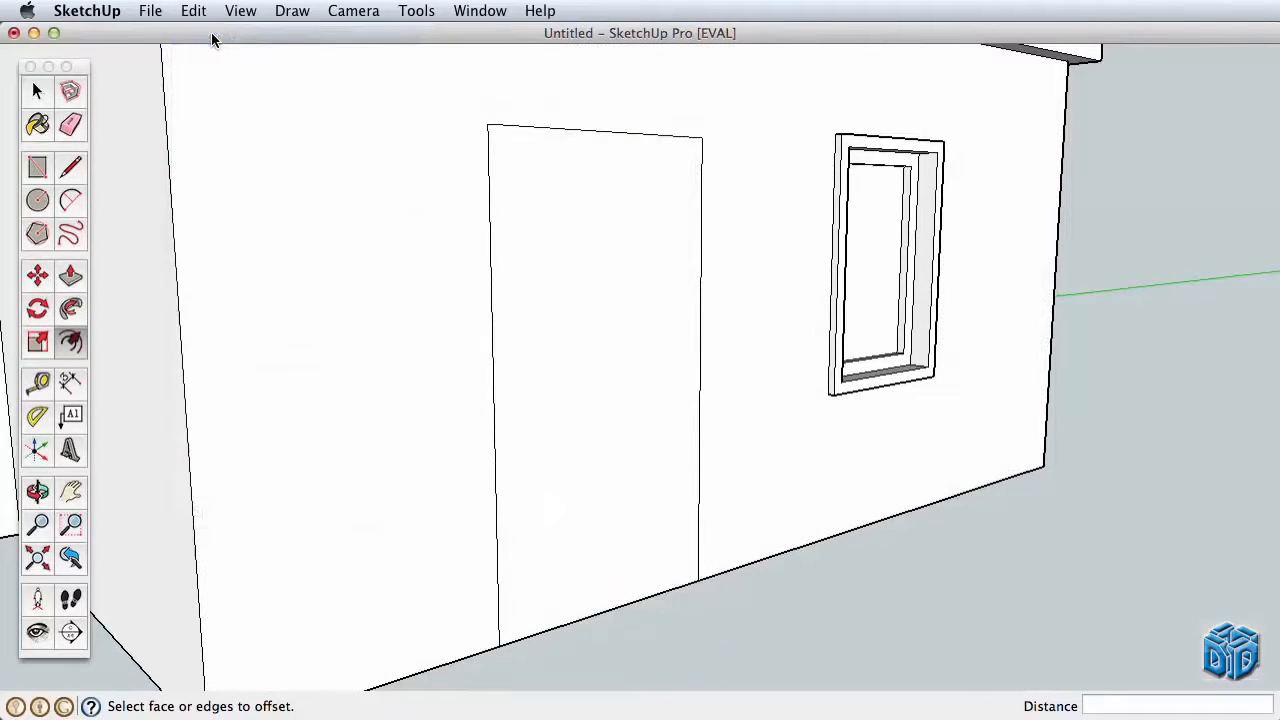
# - Select only the door's two side edges and top edge and offset them outward about 3 9/16" to outline the door frame
pyautogui.press('space')
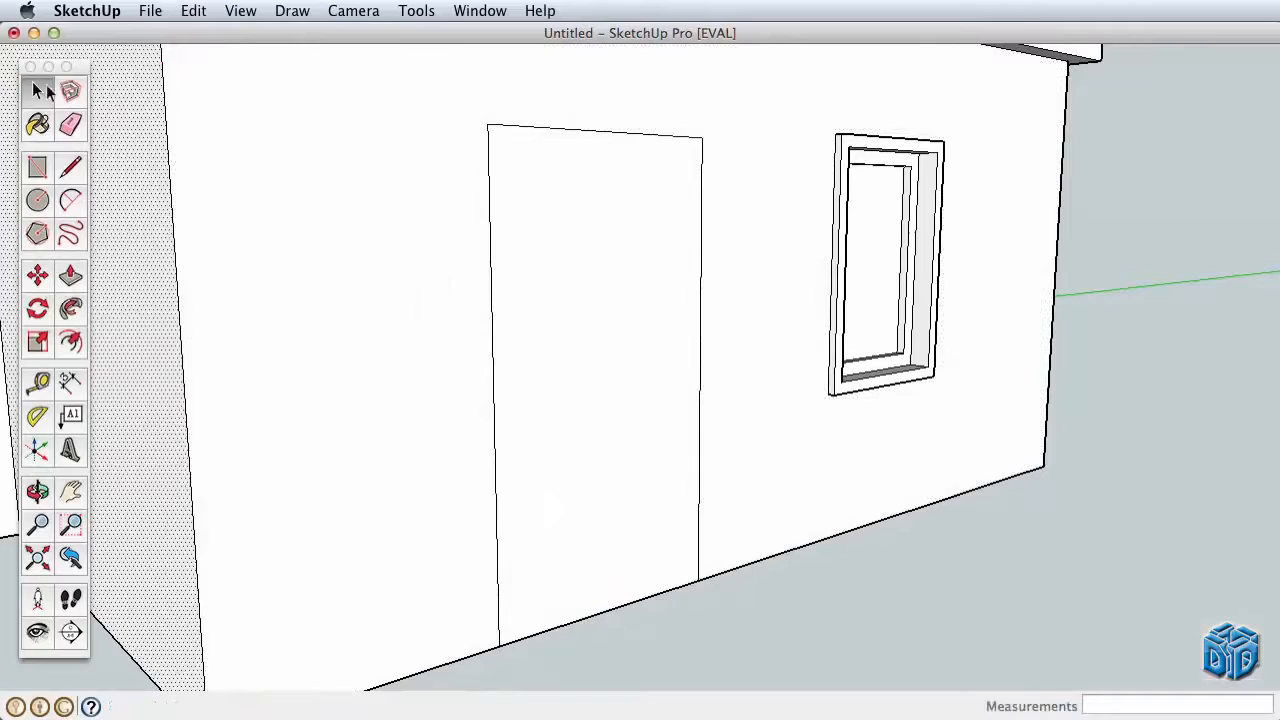
pyautogui.click(492, 273)
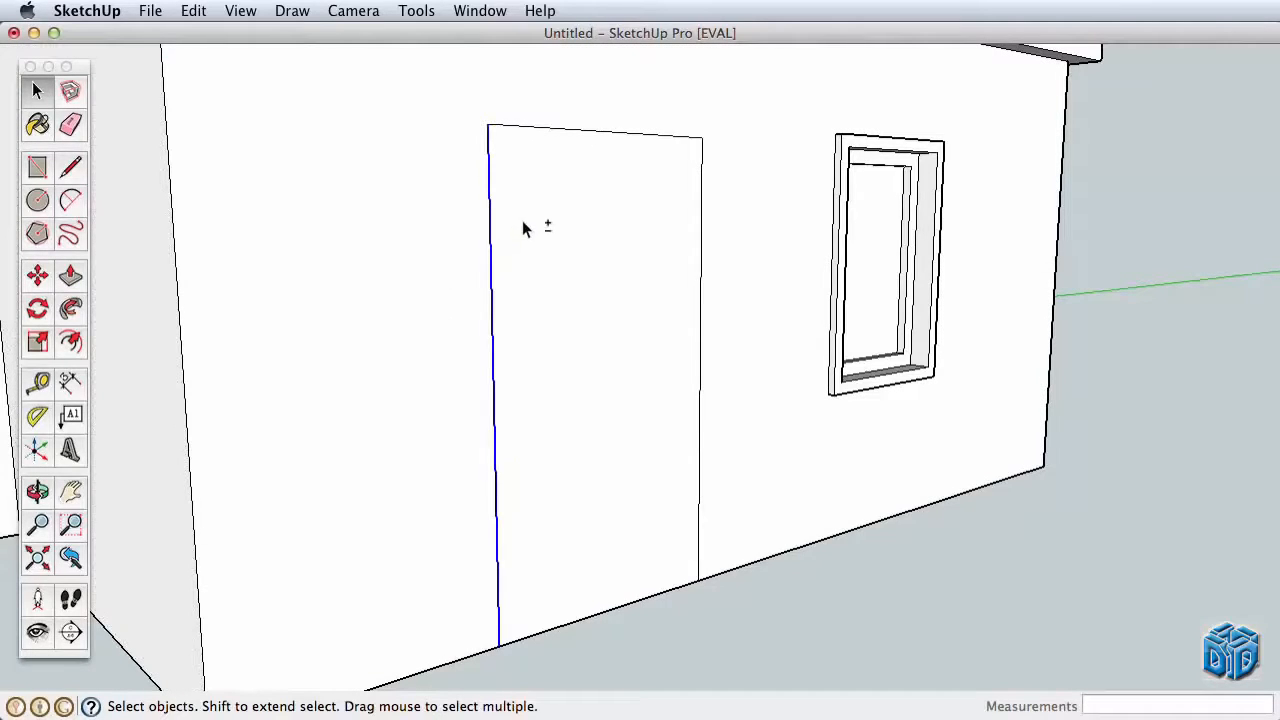
pyautogui.keyDown('shift'); pyautogui.click(700, 212); pyautogui.keyUp('shift')
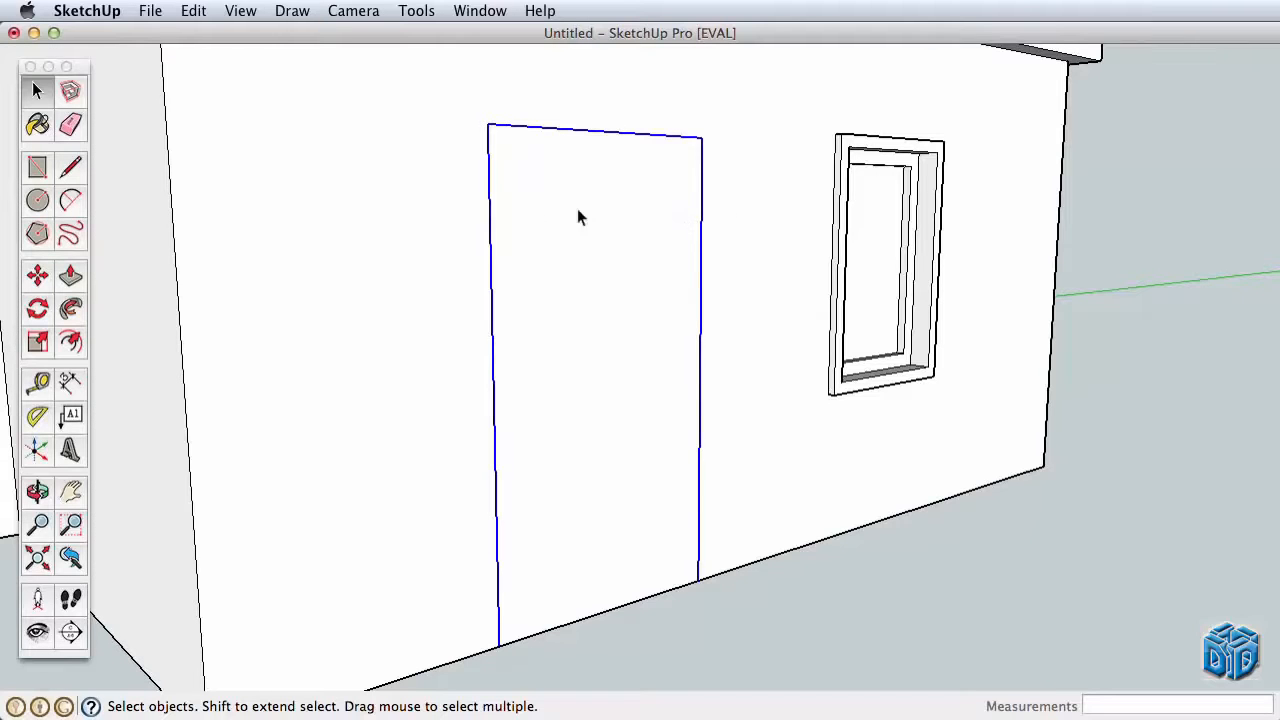
pyautogui.click(70, 343)
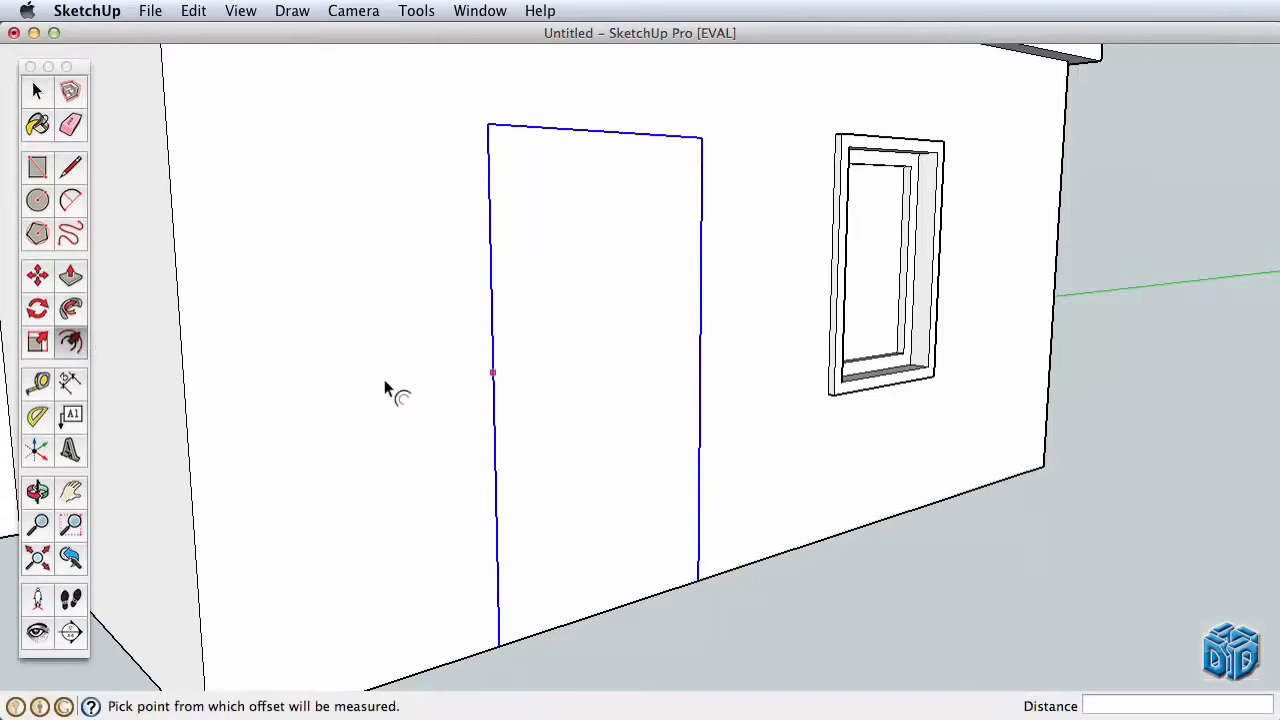
pyautogui.click(477, 404)
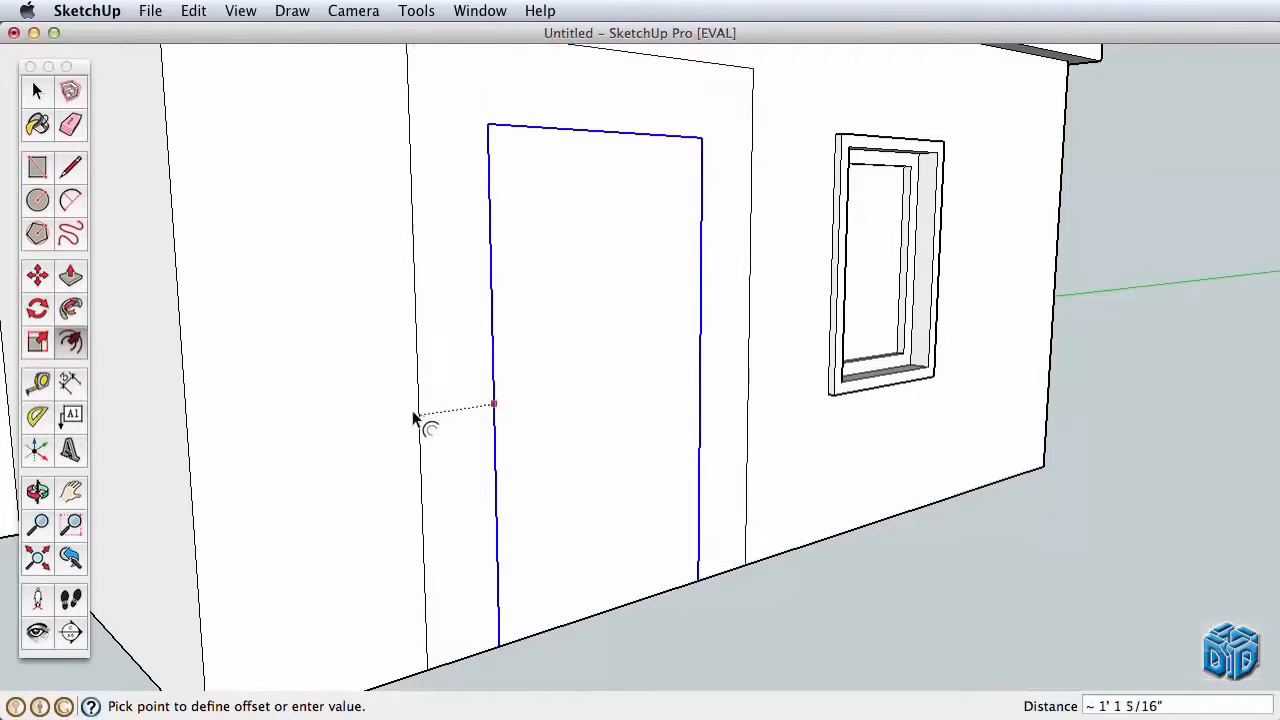
pyautogui.write('3')
pyautogui.press('Return')
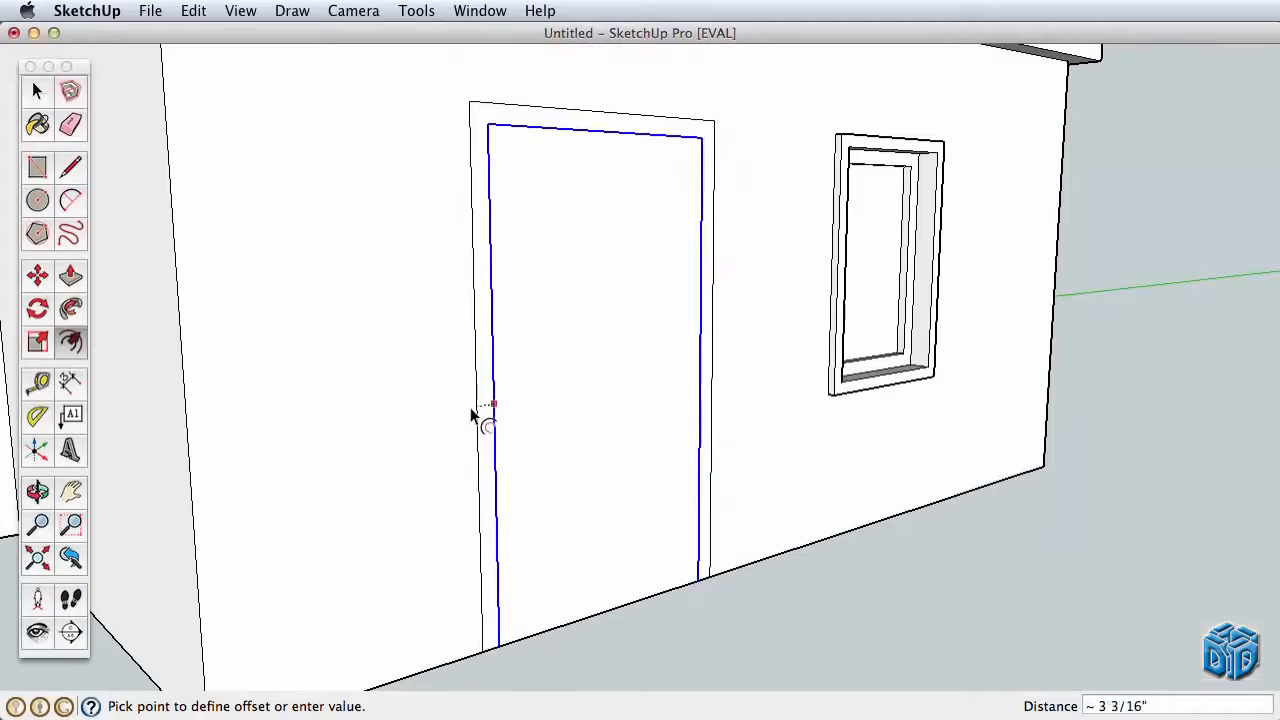
pyautogui.click(469, 412)
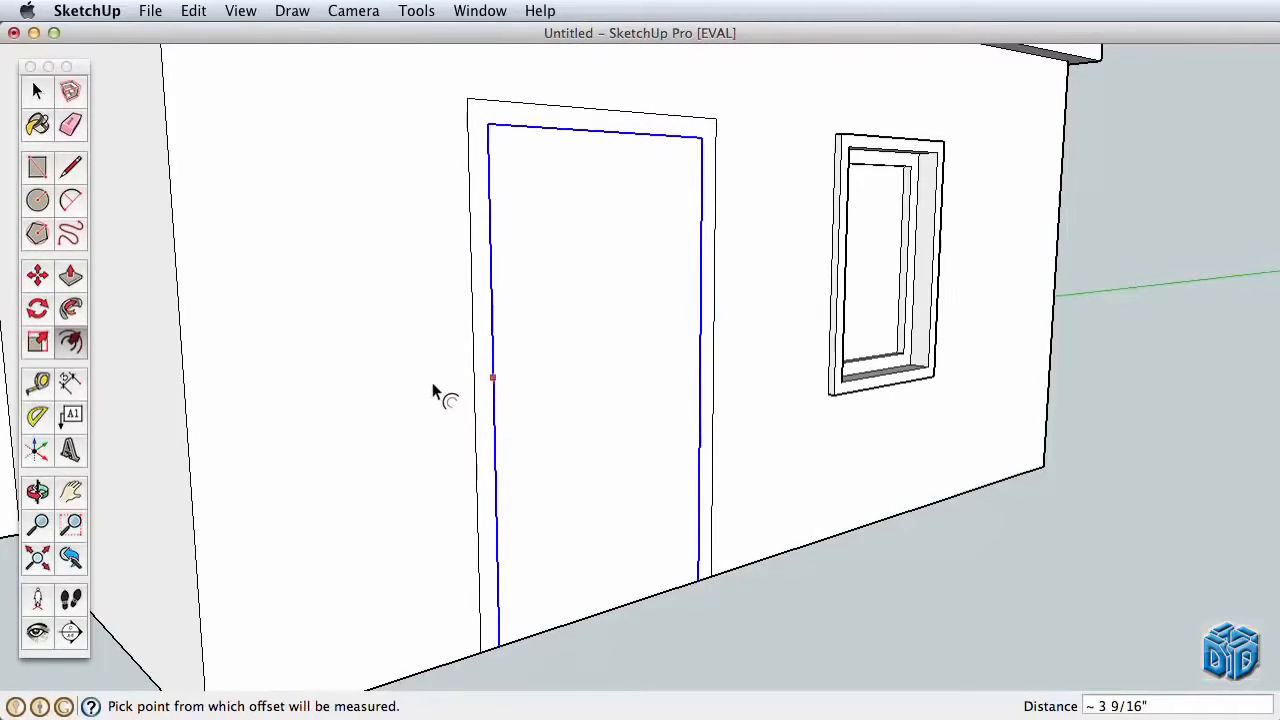
# - Push the door panel 3" into the wall and pull the door frame out about 1 31/32"
pyautogui.click(70, 276)
pyautogui.click(631, 537)
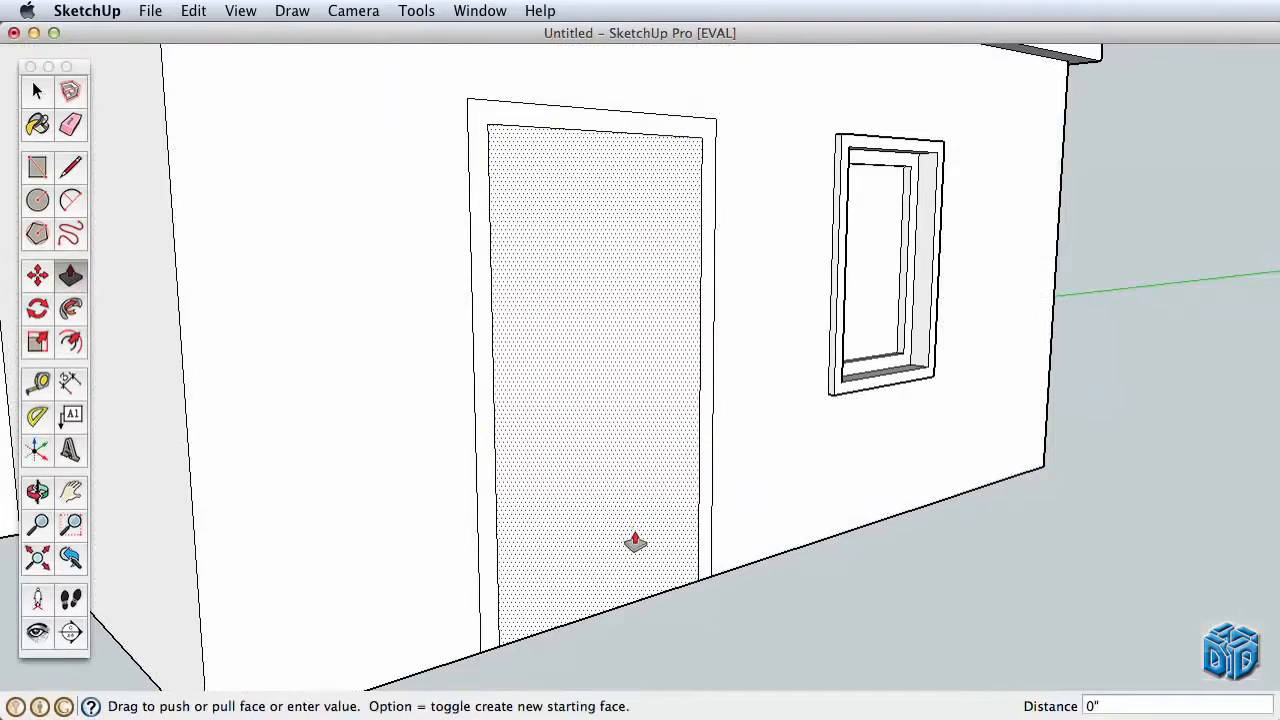
pyautogui.click(628, 535)
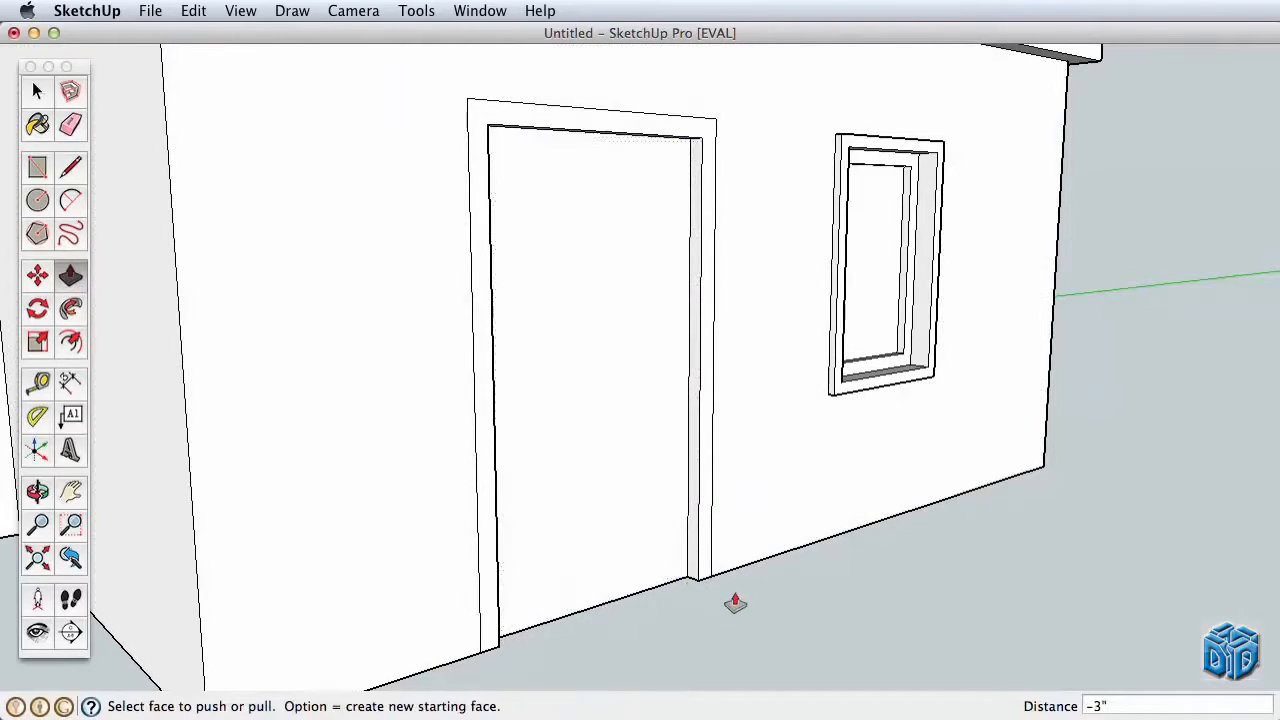
pyautogui.click(705, 588)
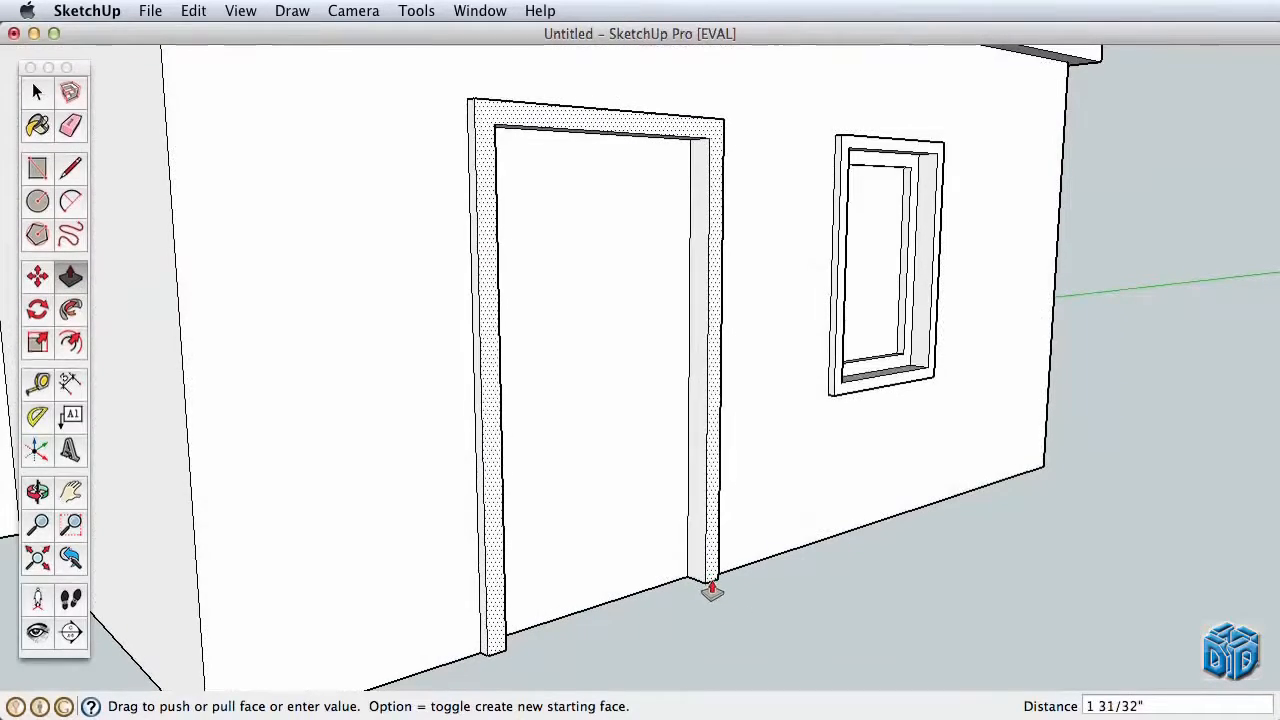
pyautogui.click(707, 590)
# - Draw a short line across the outer side face of the door frame, a little above the wall's base
pyautogui.press('h')
pyautogui.moveTo(491, 557); pyautogui.dragTo(670, 321)
pyautogui.press('z')
pyautogui.press('h')
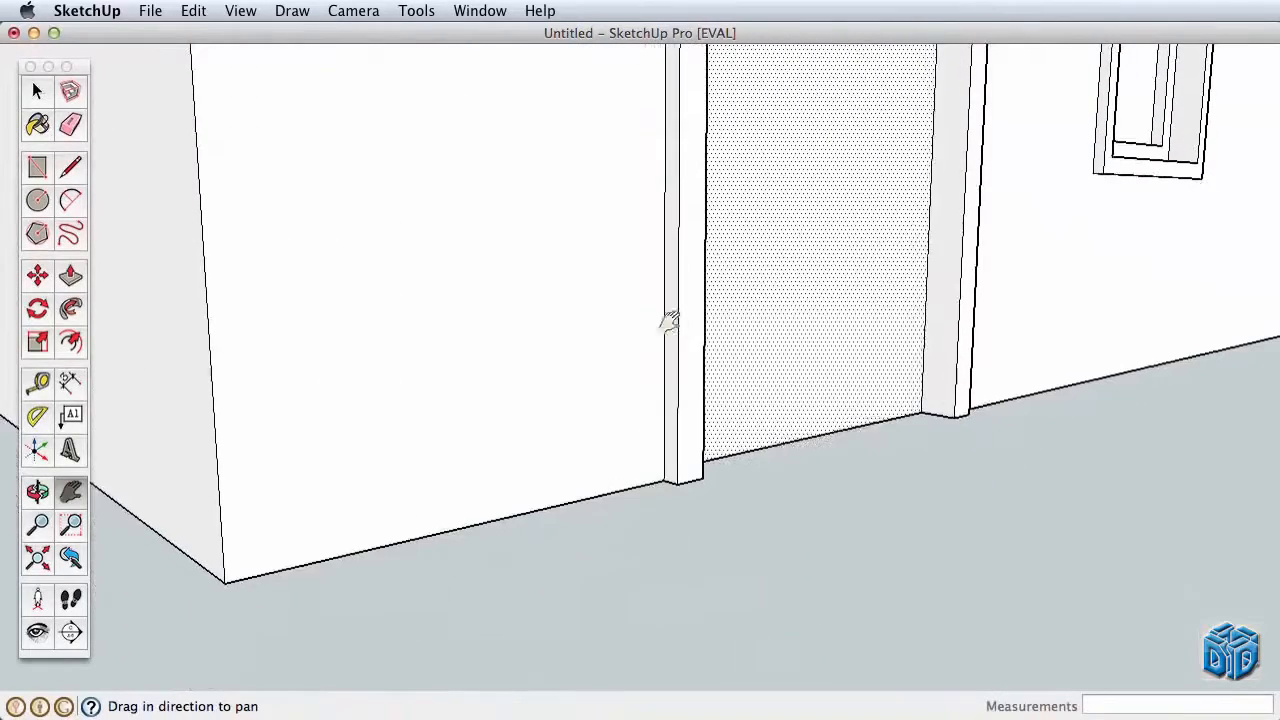
pyautogui.press('l')
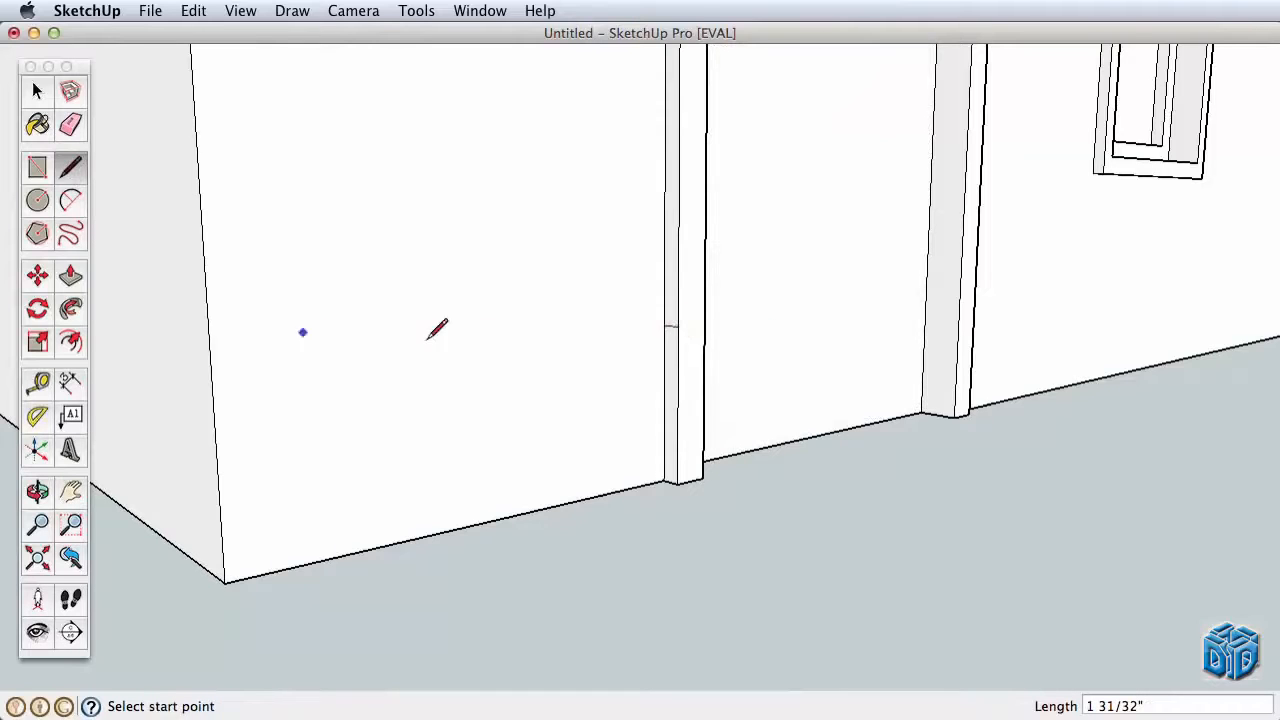
# - Try to extrude the lower part of the door frame's side face along the wall to the building's corner with Push/Pull
pyautogui.click(72, 278)
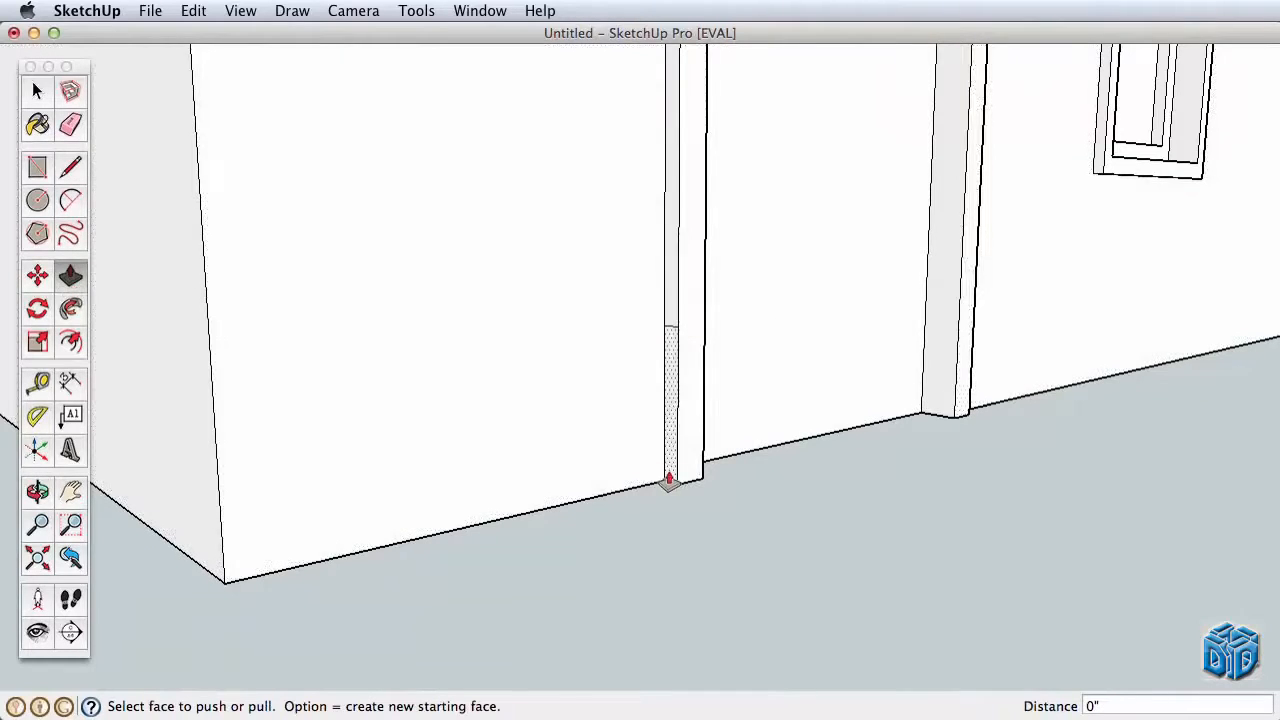
pyautogui.moveTo(671, 480); pyautogui.dragTo(205, 553)
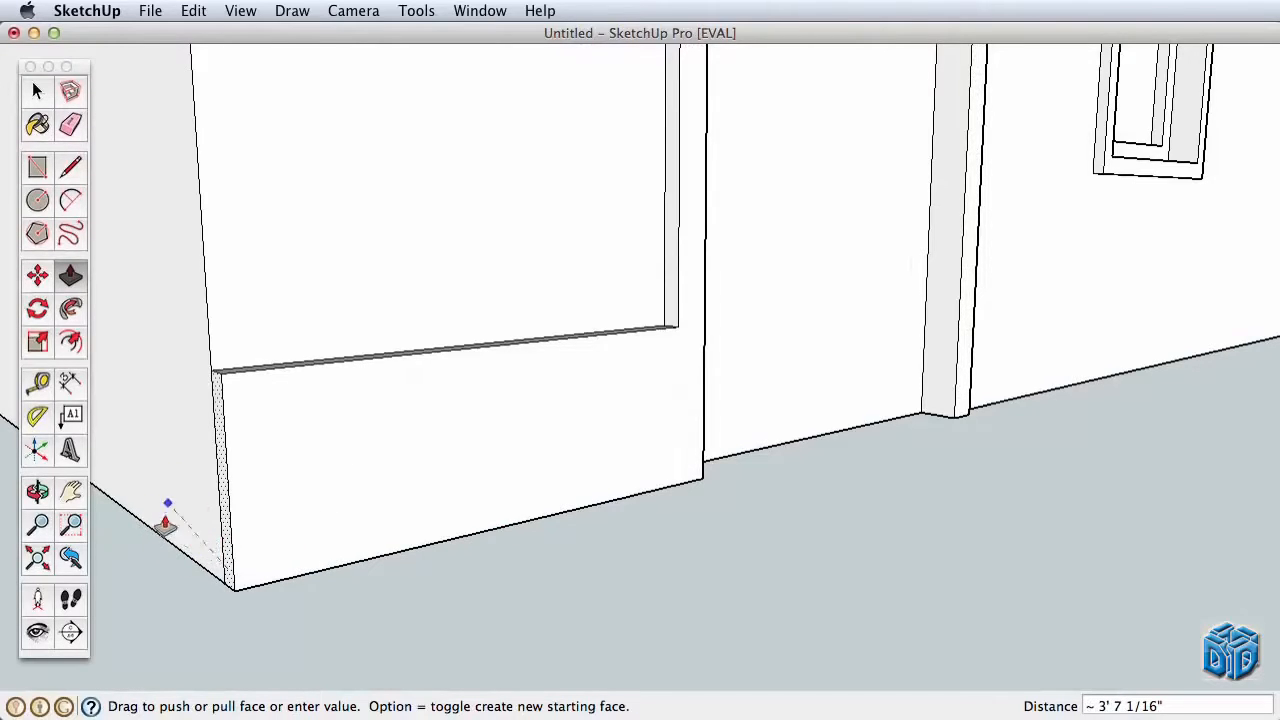
pyautogui.click(170, 456)
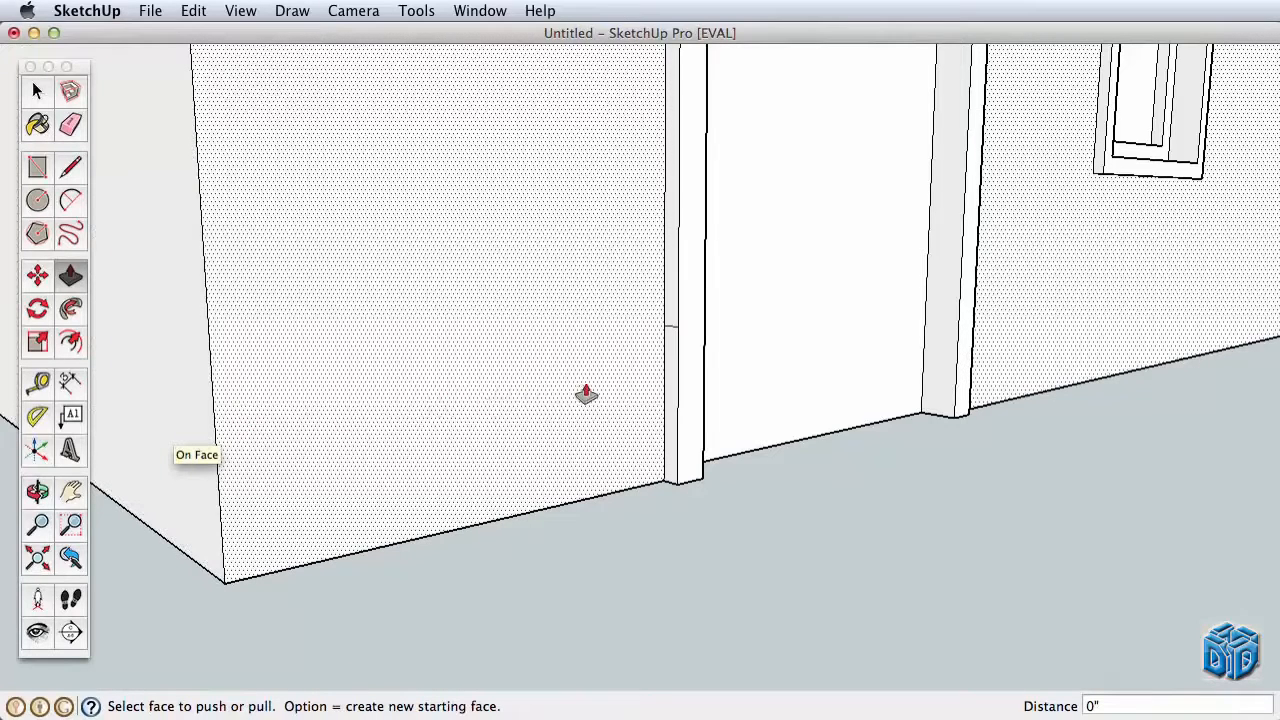
# - Try to sweep the frame's lower side face along the wall base and around the building's corner with Follow Me, and undo it
pyautogui.click(71, 311)
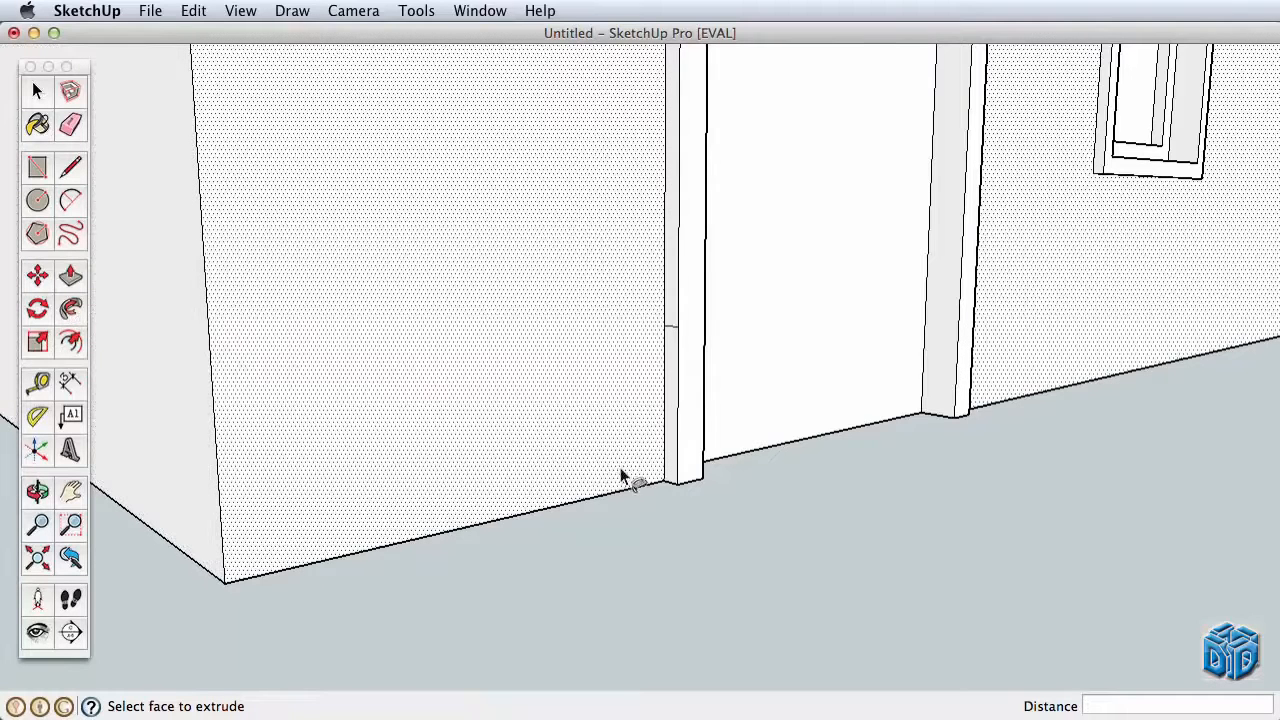
pyautogui.moveTo(670, 474)
pyautogui.mouseDown()
pyautogui.moveTo(657, 491)
pyautogui.moveTo(237, 594)
pyautogui.moveTo(176, 566)
pyautogui.moveTo(114, 510)
pyautogui.moveTo(191, 563)
pyautogui.moveTo(123, 511)
pyautogui.moveTo(157, 523)
pyautogui.moveTo(280, 480)
pyautogui.mouseUp()
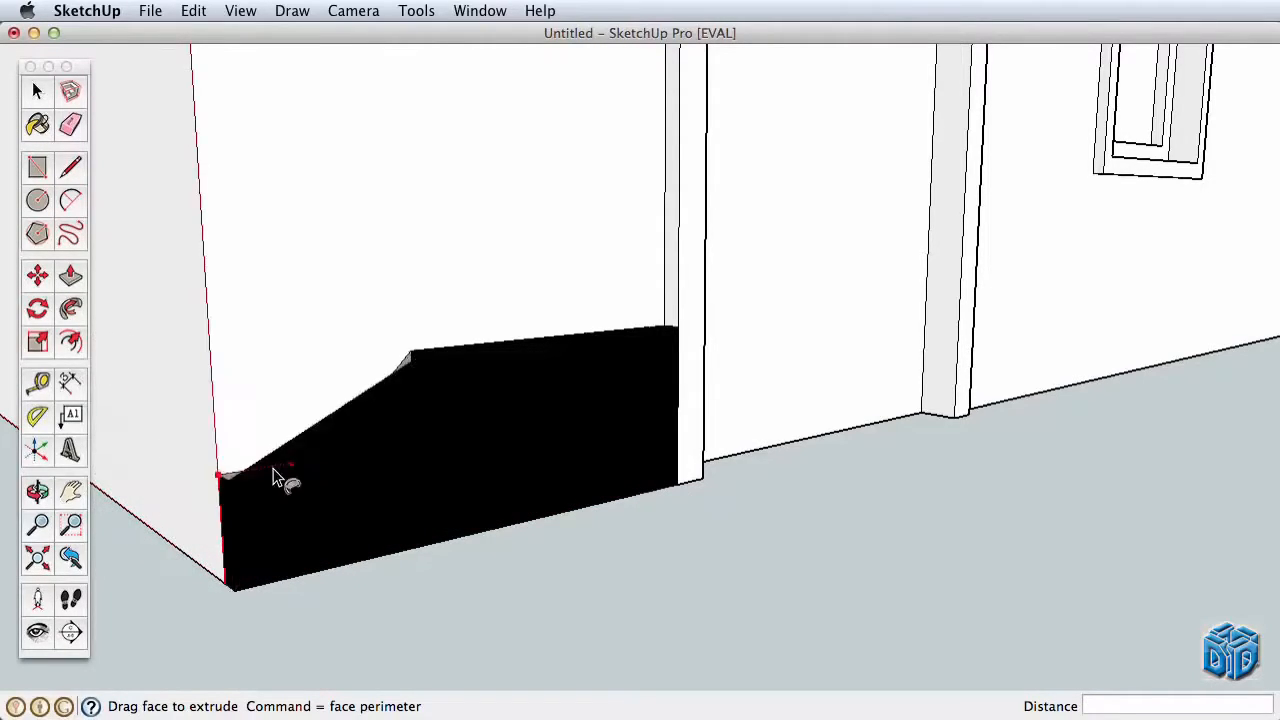
pyautogui.press('Escape')
pyautogui.press('z')
pyautogui.moveTo(357, 451); pyautogui.dragTo(361, 577)
pyautogui.press('h')
pyautogui.moveTo(391, 502)
pyautogui.mouseDown()
pyautogui.moveTo(414, 491)
pyautogui.moveTo(701, 545)
pyautogui.moveTo(697, 163)
pyautogui.moveTo(638, 480)
pyautogui.moveTo(393, 426)
pyautogui.moveTo(320, 337)
pyautogui.moveTo(314, 166)
pyautogui.moveTo(337, 306)
pyautogui.moveTo(290, 400)
pyautogui.moveTo(131, 449)
pyautogui.moveTo(294, 400)
pyautogui.moveTo(314, 200)
pyautogui.moveTo(323, 320)
pyautogui.moveTo(322, 185)
pyautogui.mouseUp()
pyautogui.rightClick(723, 540)
pyautogui.click(745, 540)
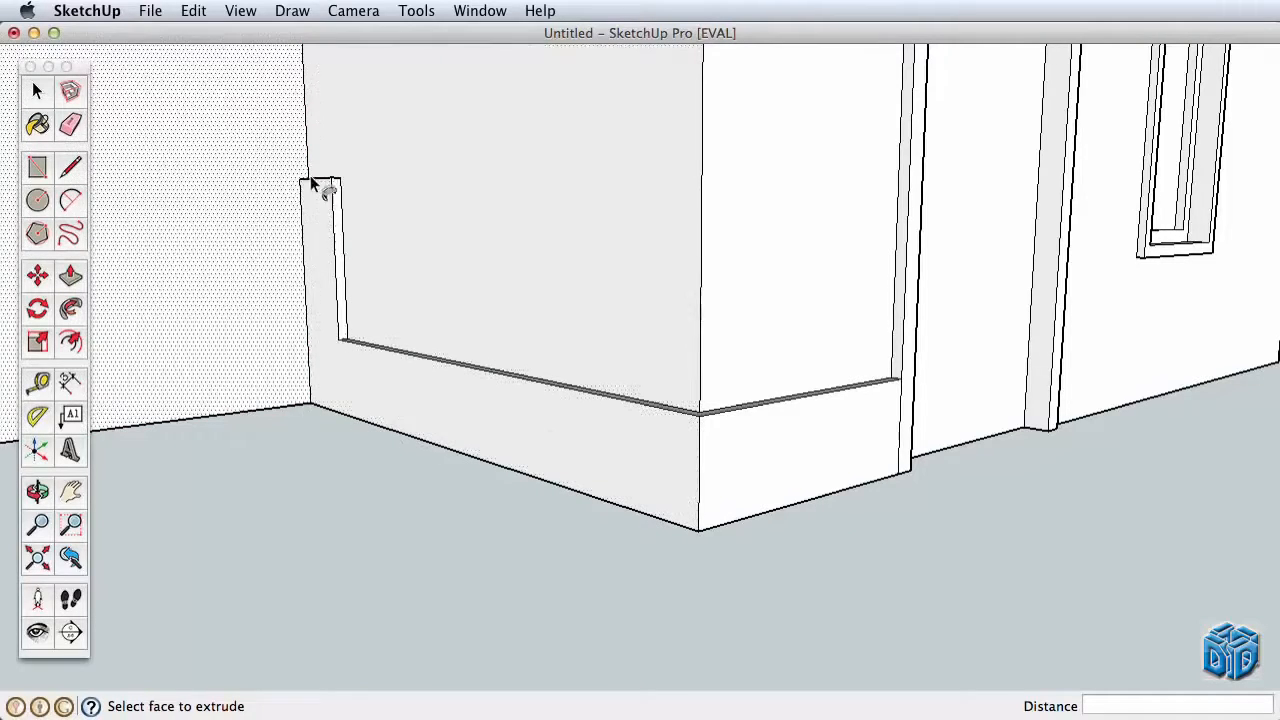
pyautogui.click(192, 11)
pyautogui.click(210, 40)
# - Sweep the frame's lower side face along the bottom edges around the whole house to the door's other side with Follow Me, and undo it
pyautogui.press('z')
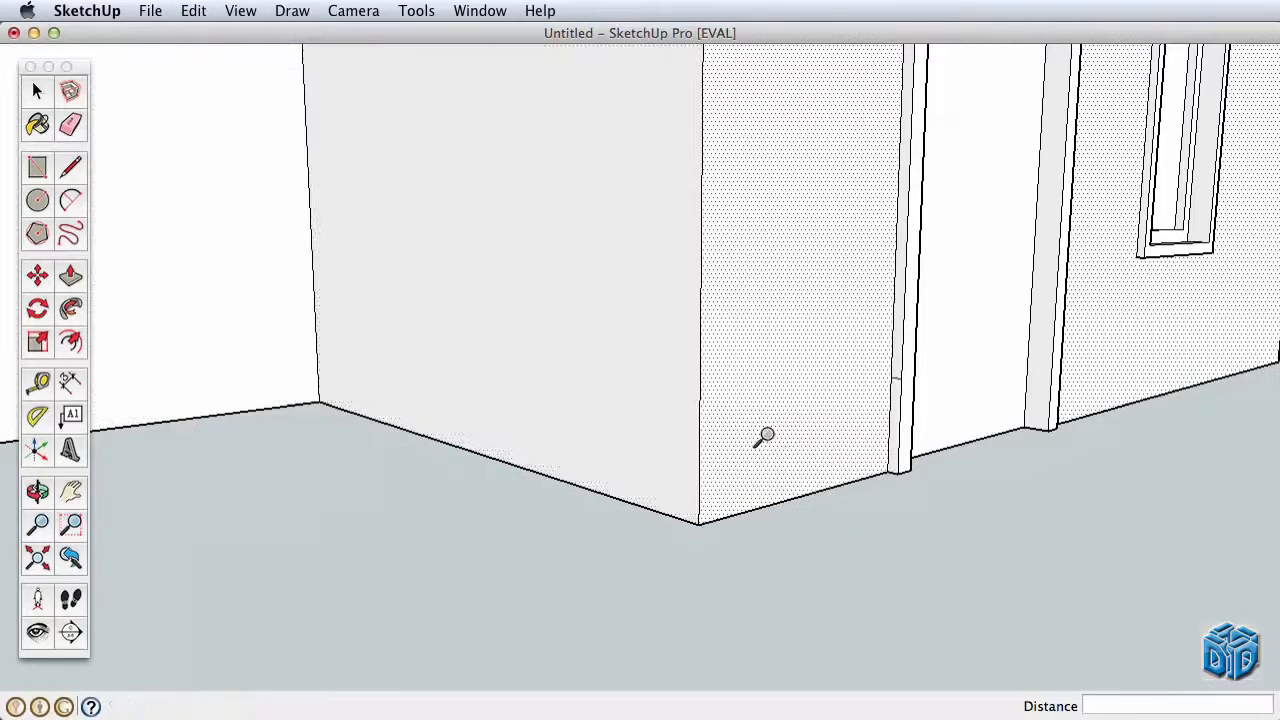
pyautogui.moveTo(749, 418); pyautogui.dragTo(751, 540)
pyautogui.press('h')
pyautogui.press('o')
pyautogui.moveTo(657, 482); pyautogui.dragTo(797, 383)
pyautogui.press('z')
pyautogui.press('h')
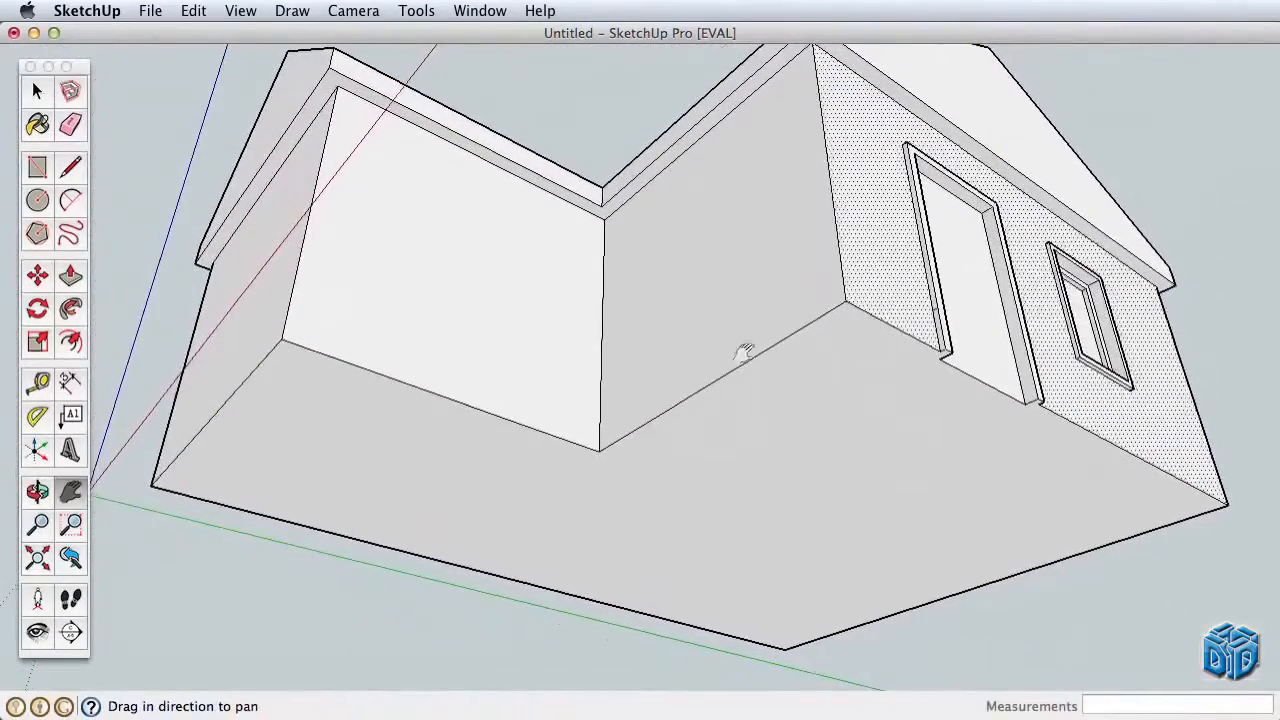
pyautogui.press('space')
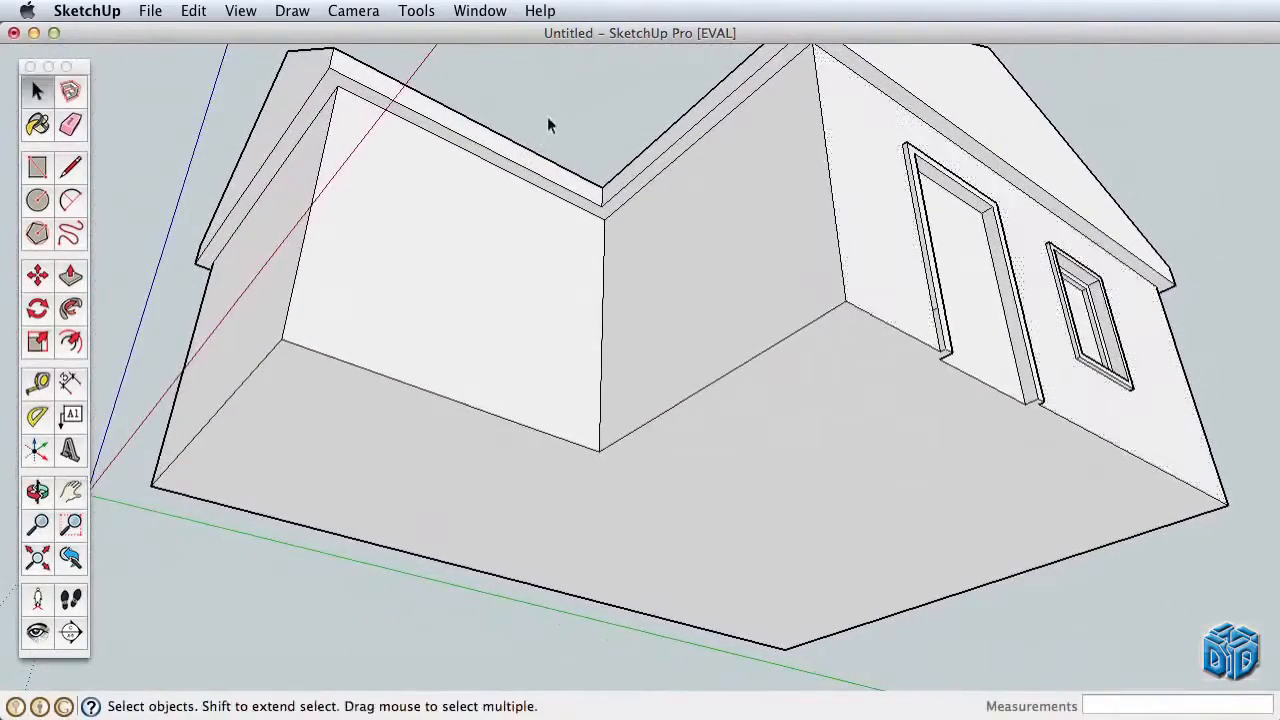
pyautogui.click(70, 309)
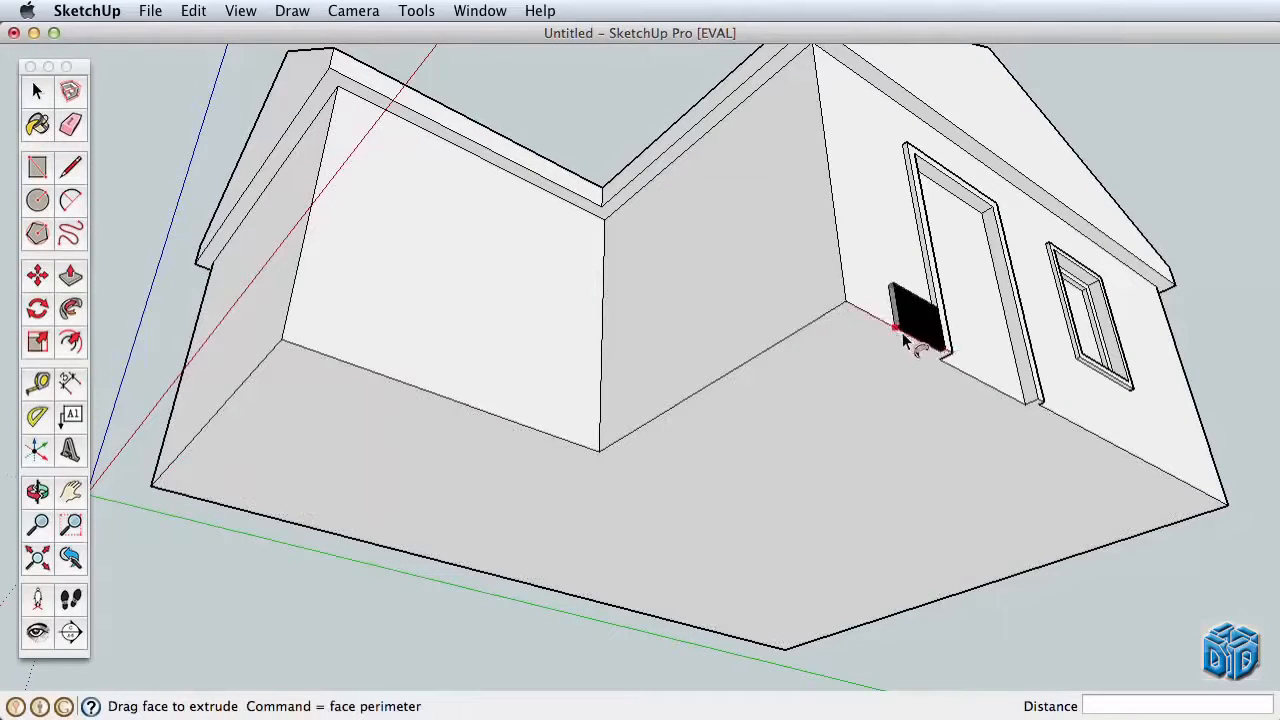
pyautogui.moveTo(905, 342)
pyautogui.mouseDown()
pyautogui.moveTo(840, 320)
pyautogui.moveTo(603, 457)
pyautogui.moveTo(287, 344)
pyautogui.mouseUp()
pyautogui.moveTo(237, 418); pyautogui.dragTo(165, 495)
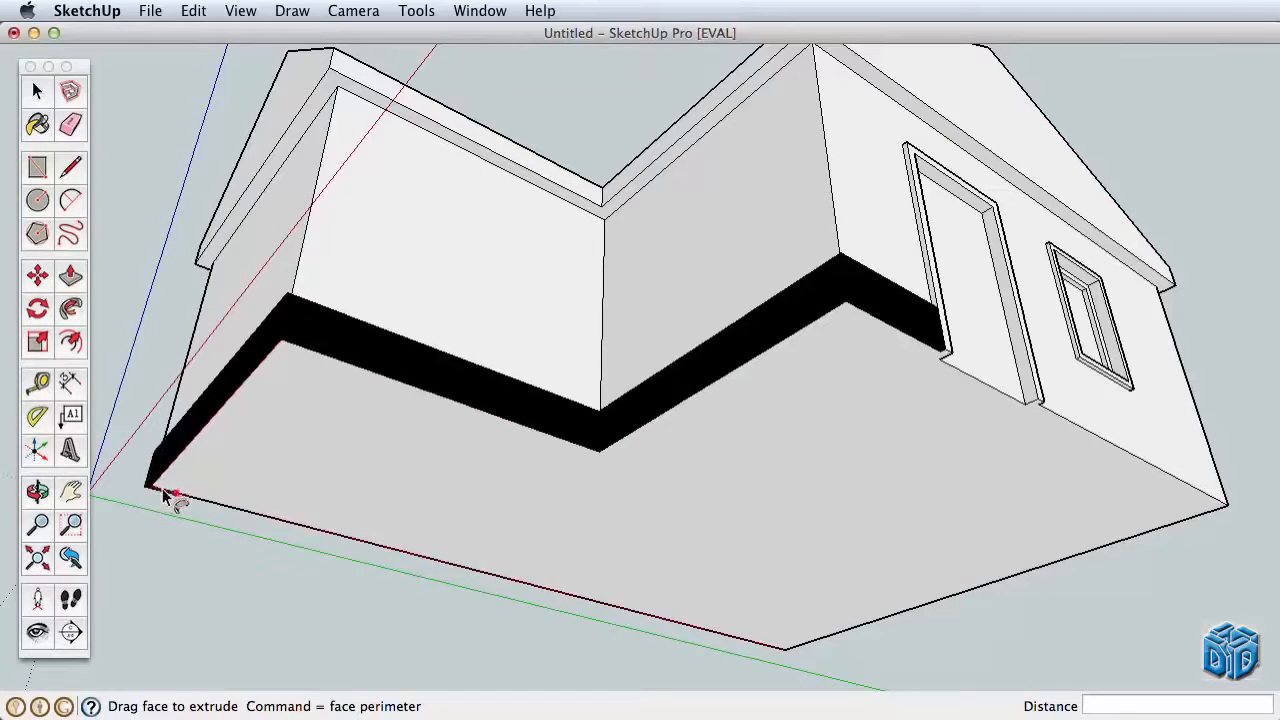
pyautogui.moveTo(645, 616); pyautogui.dragTo(812, 648)
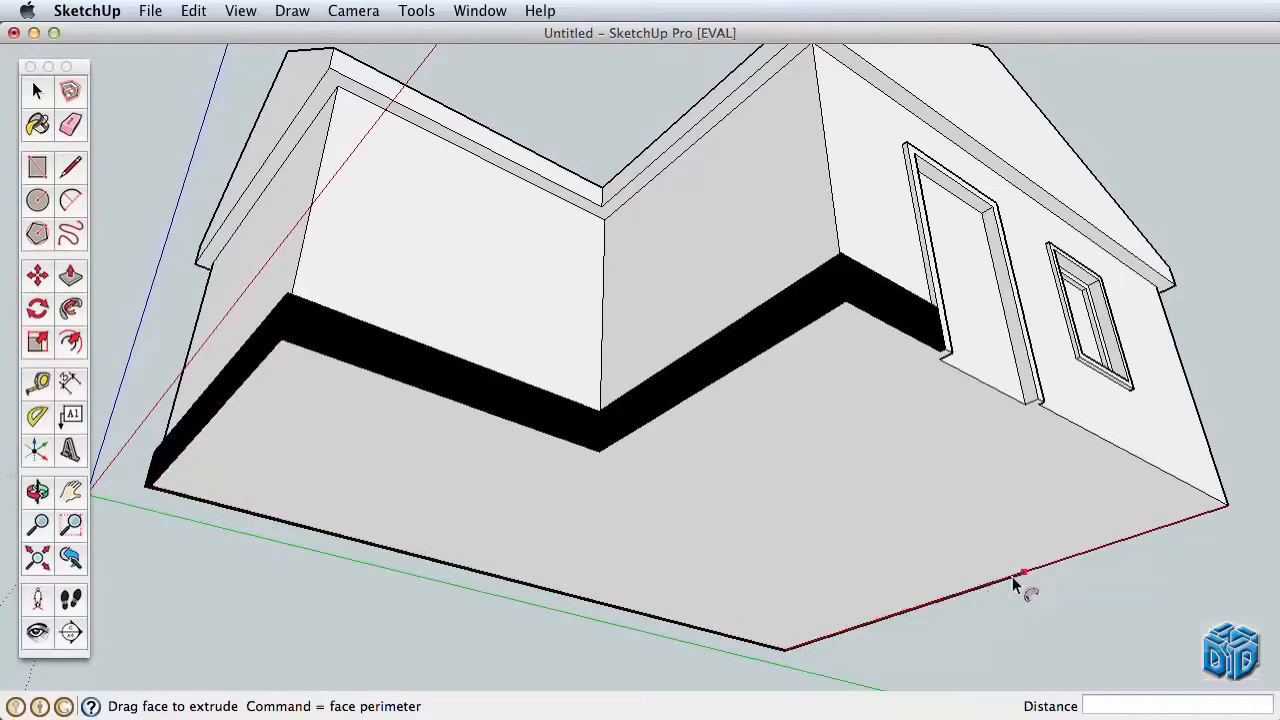
pyautogui.moveTo(1013, 585)
pyautogui.mouseDown()
pyautogui.moveTo(1215, 503)
pyautogui.moveTo(1040, 404)
pyautogui.mouseUp()
pyautogui.moveTo(1040, 404); pyautogui.dragTo(894, 383, button='middle')
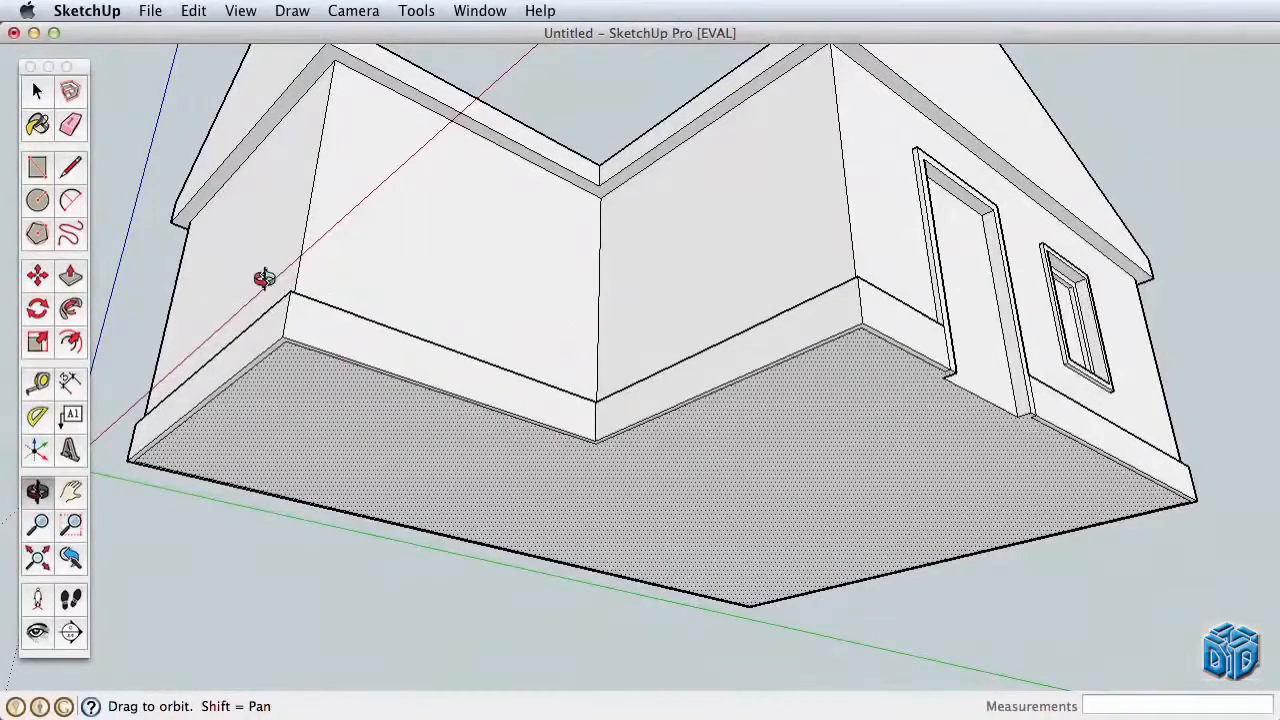
pyautogui.click(185, 12)
pyautogui.click(229, 34)
# - Sweep the door frame's lower side face with Follow Me along the preselected bottom edges around the house, leaving out the door opening
pyautogui.press('space')
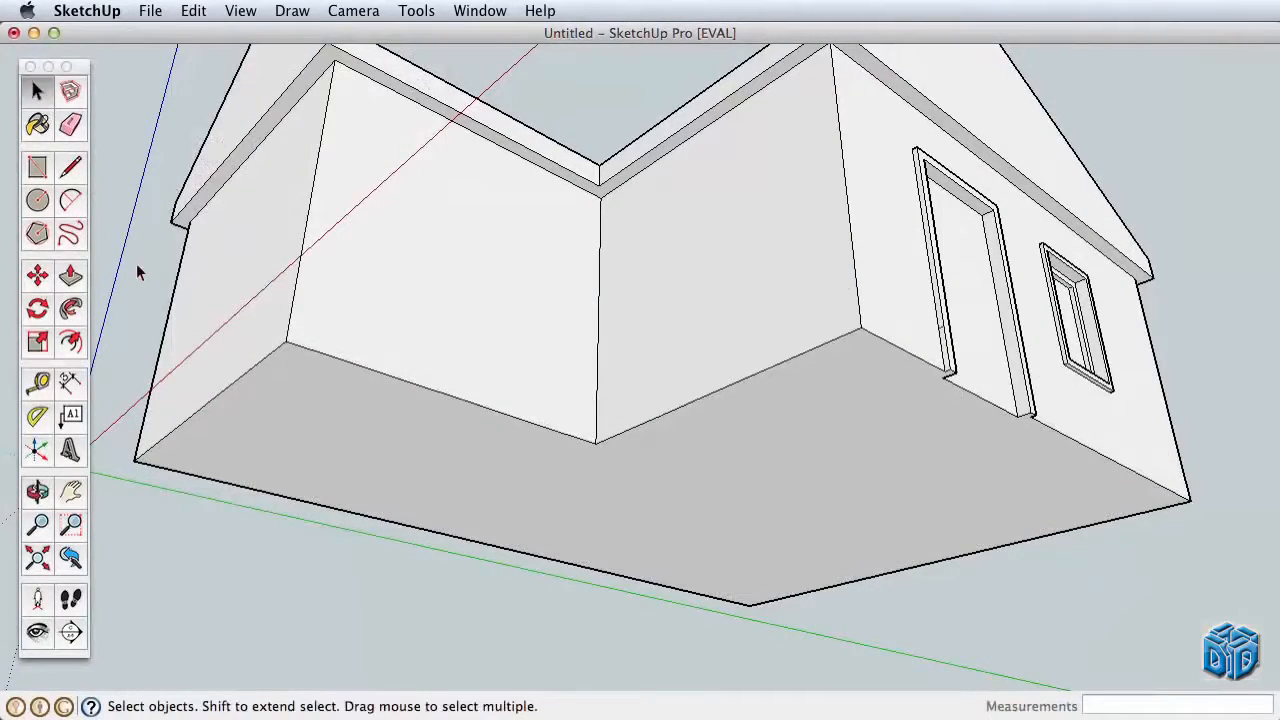
pyautogui.click(905, 358)
pyautogui.click(877, 338)
pyautogui.keyDown('shift'); pyautogui.click(720, 388); pyautogui.keyUp('shift')
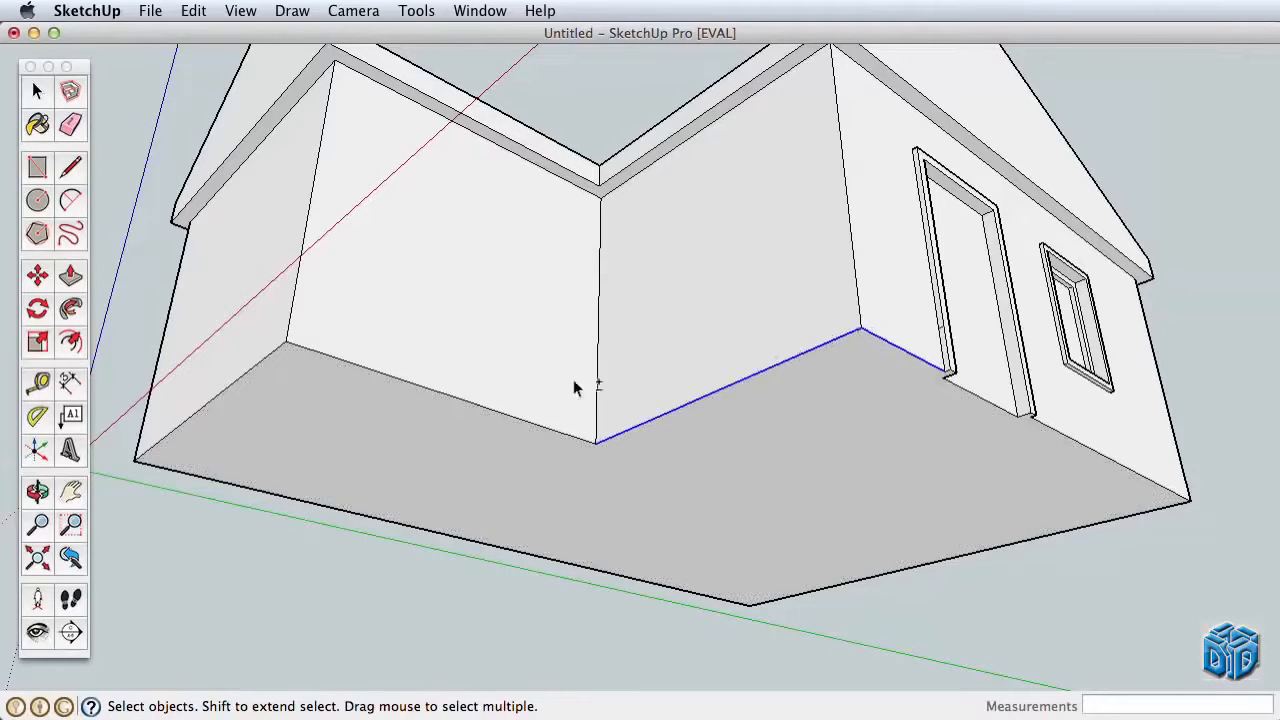
pyautogui.keyDown('shift'); pyautogui.click(438, 392); pyautogui.keyUp('shift')
pyautogui.keyDown('shift'); pyautogui.click(271, 352); pyautogui.keyUp('shift')
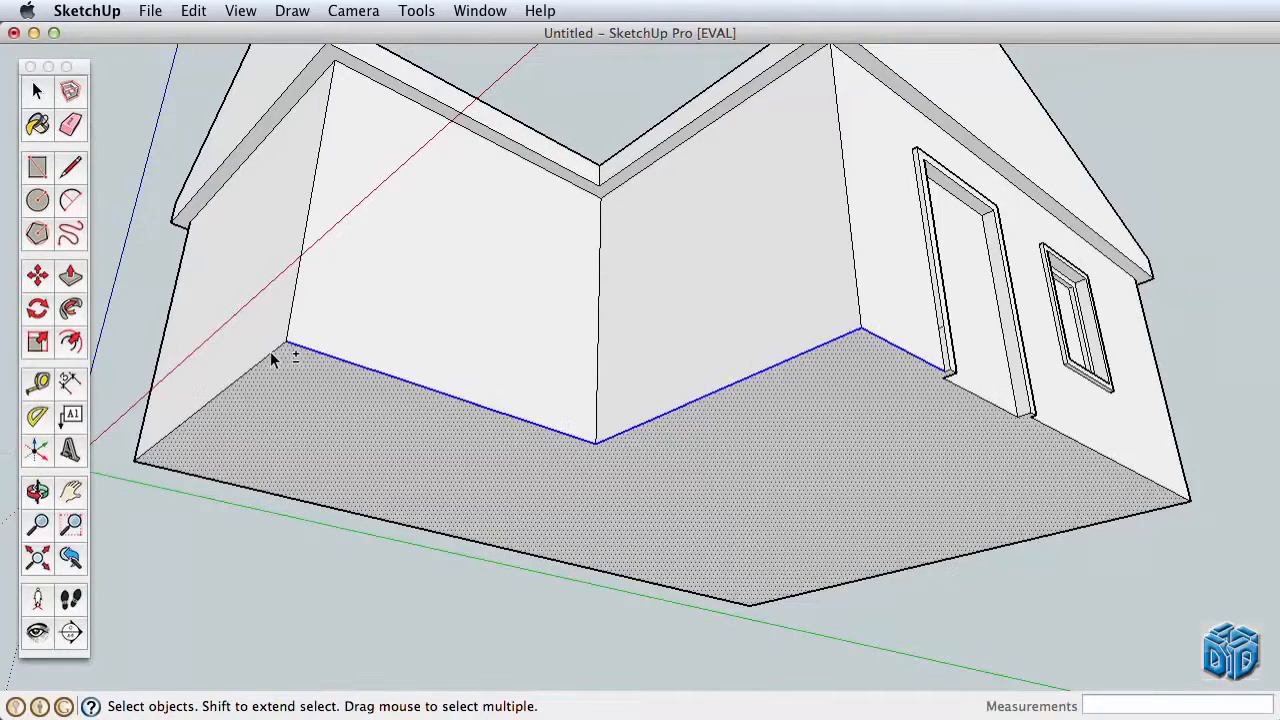
pyautogui.keyDown('shift'); pyautogui.click(203, 410); pyautogui.keyUp('shift')
pyautogui.keyDown('shift'); pyautogui.click(213, 428); pyautogui.keyUp('shift')
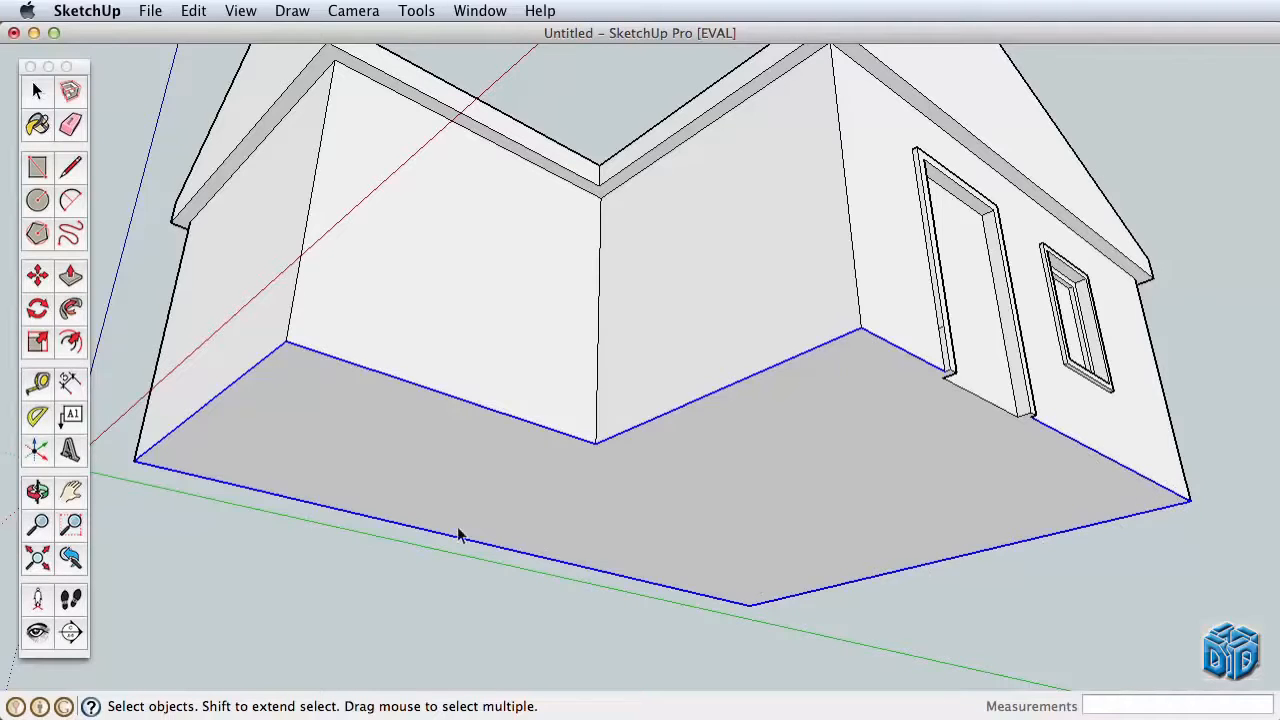
pyautogui.click(64, 313)
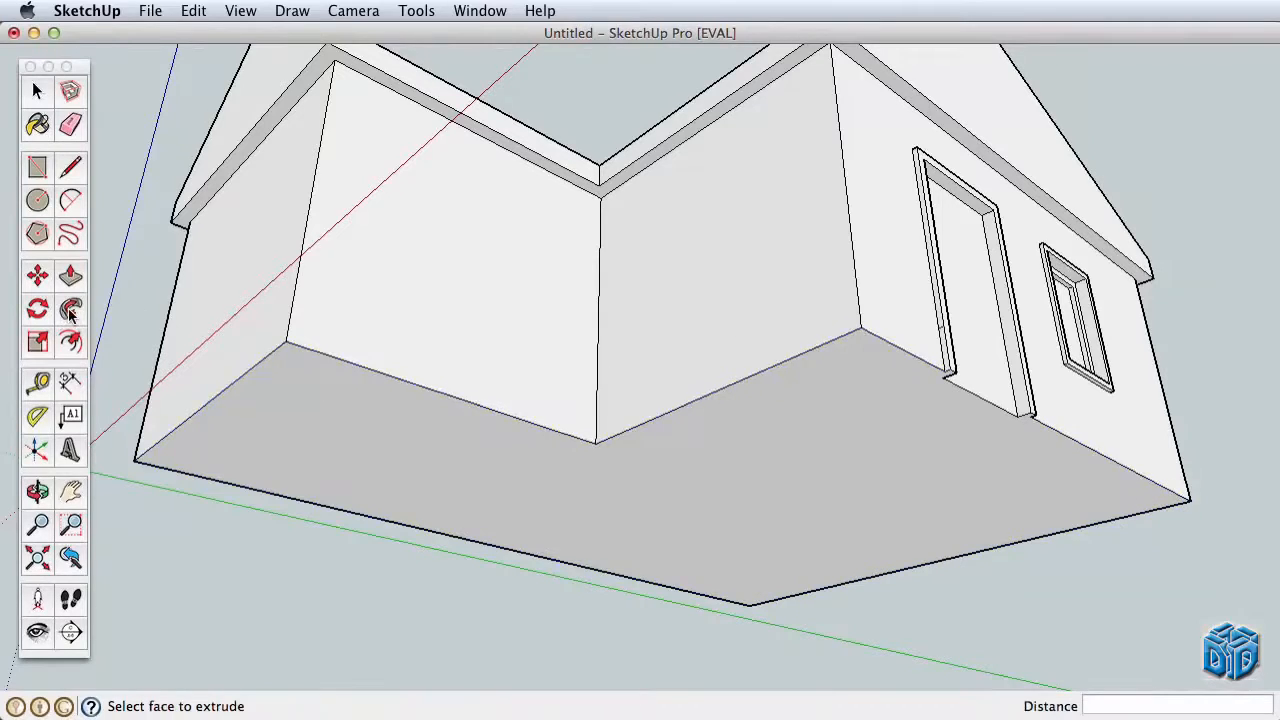
pyautogui.click(945, 358)
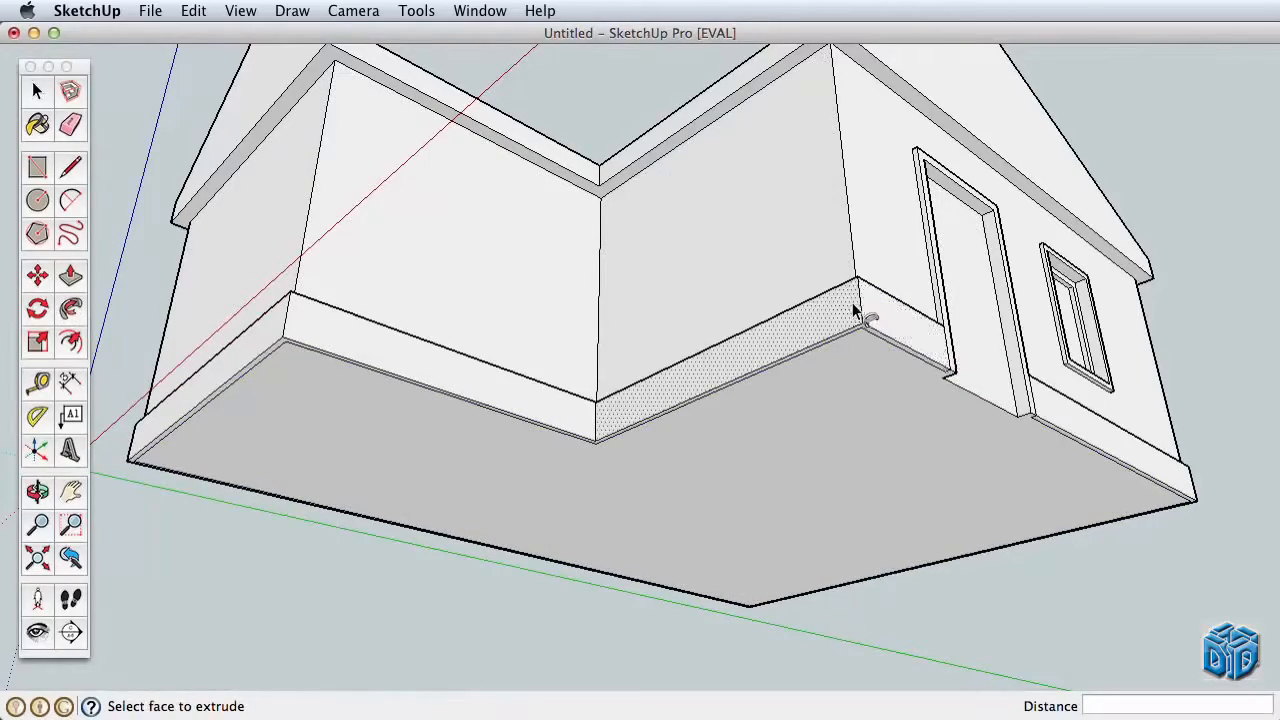
# - Examine the base trim around the house from below and from above ground level
pyautogui.moveTo(857, 300)
pyautogui.mouseDown(button='middle')
pyautogui.moveTo(829, 349)
pyautogui.moveTo(766, 371)
pyautogui.moveTo(866, 366)
pyautogui.moveTo(883, 323)
pyautogui.moveTo(868, 314)
pyautogui.mouseUp(button='middle')
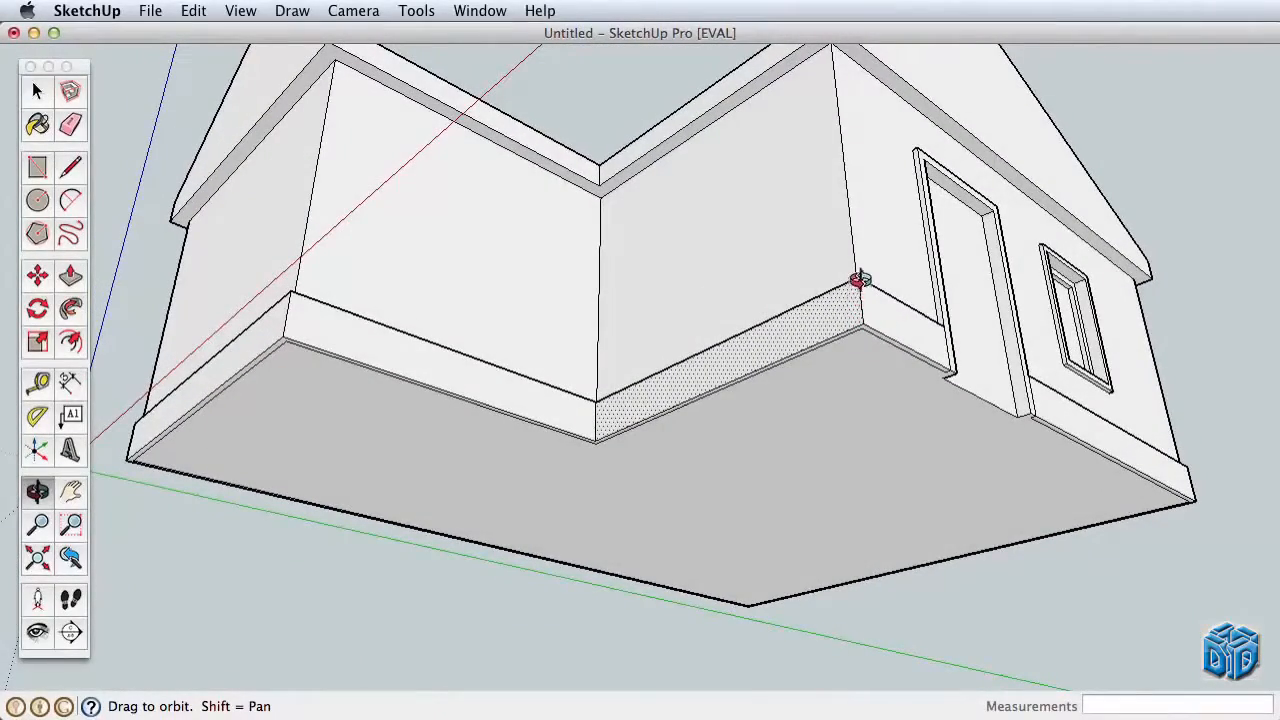
pyautogui.moveTo(845, 278); pyautogui.dragTo(837, 451, button='middle')
pyautogui.scroll(-2, 837, 451)
pyautogui.scroll(-1, 808, 395)
pyautogui.keyDown('shift'); pyautogui.moveTo(806, 398); pyautogui.dragTo(734, 517, button='middle'); pyautogui.keyUp('shift')
pyautogui.scroll(1, 797, 497)
pyautogui.scroll(1, 797, 497)
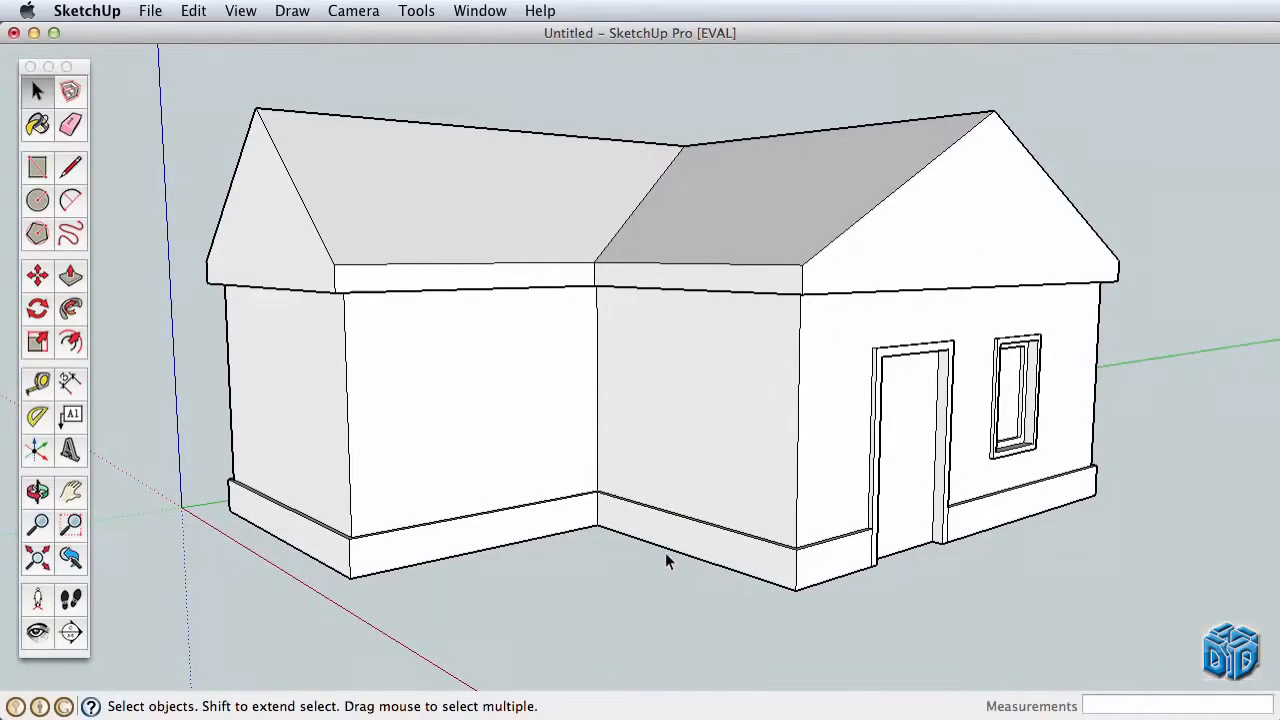
# - Draw two lines on the gable above the door, parallel to the roof slopes, meeting below the peak and ending on the gable's bottom edge
pyautogui.keyDown('shift'); pyautogui.moveTo(853, 355); pyautogui.dragTo(696, 400, button='middle'); pyautogui.keyUp('shift')
pyautogui.moveTo(808, 379); pyautogui.dragTo(665, 447, button='middle')
pyautogui.press('z')
pyautogui.moveTo(690, 508); pyautogui.dragTo(716, 366)
pyautogui.click(72, 166)
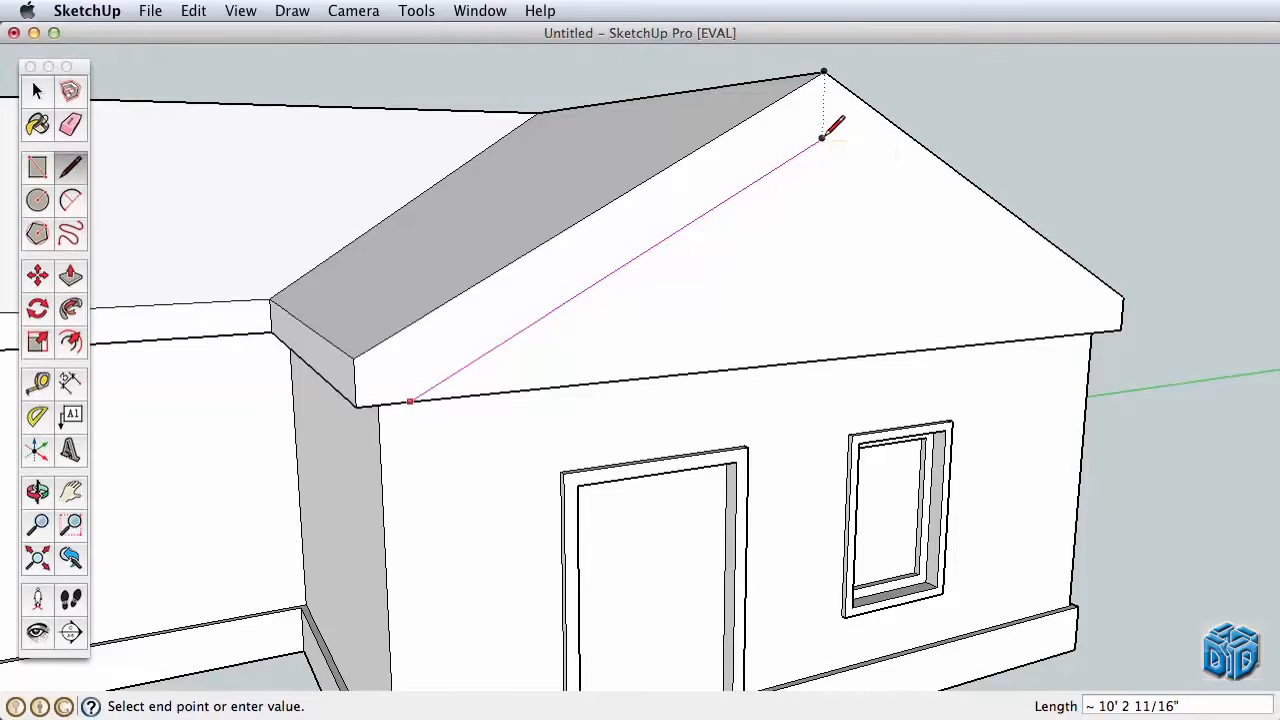
pyautogui.click(822, 137)
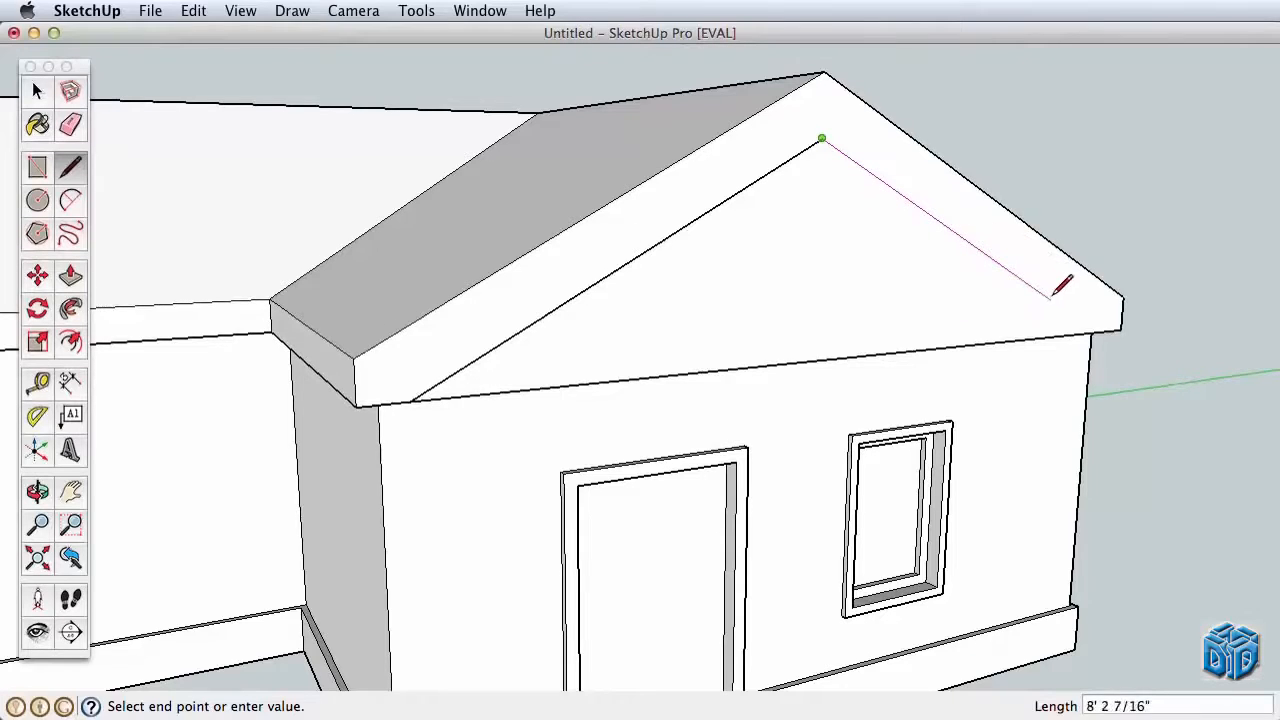
pyautogui.click(1098, 330)
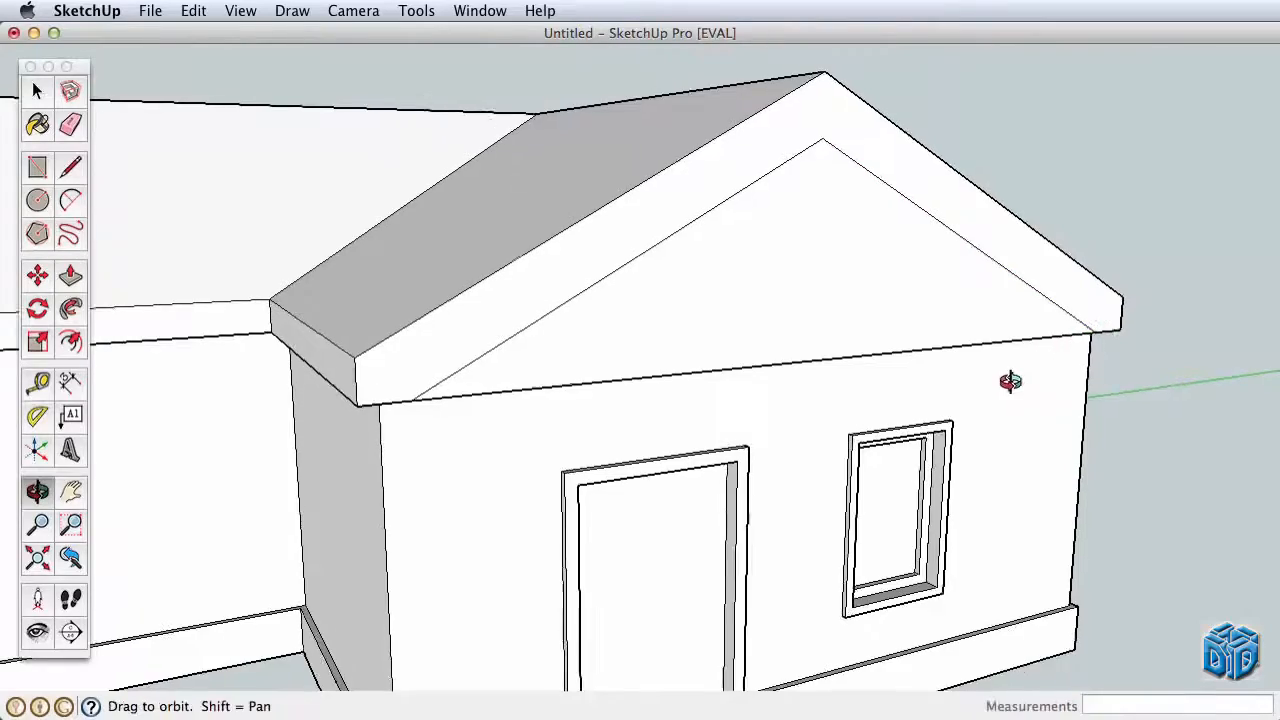
# - Push the inner triangle of the gable above the door inward 6" with Push/Pull, flush with the wall below
pyautogui.moveTo(1006, 380); pyautogui.dragTo(1063, 216, button='middle')
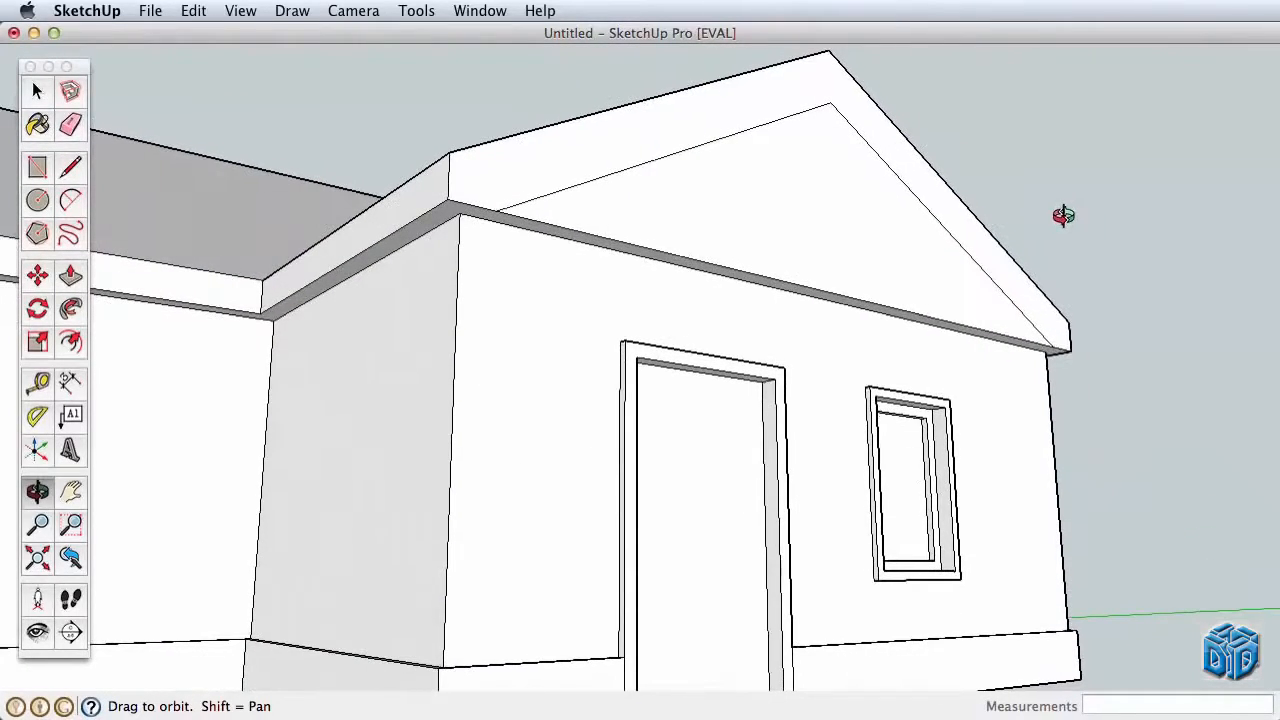
pyautogui.click(70, 276)
pyautogui.click(700, 247)
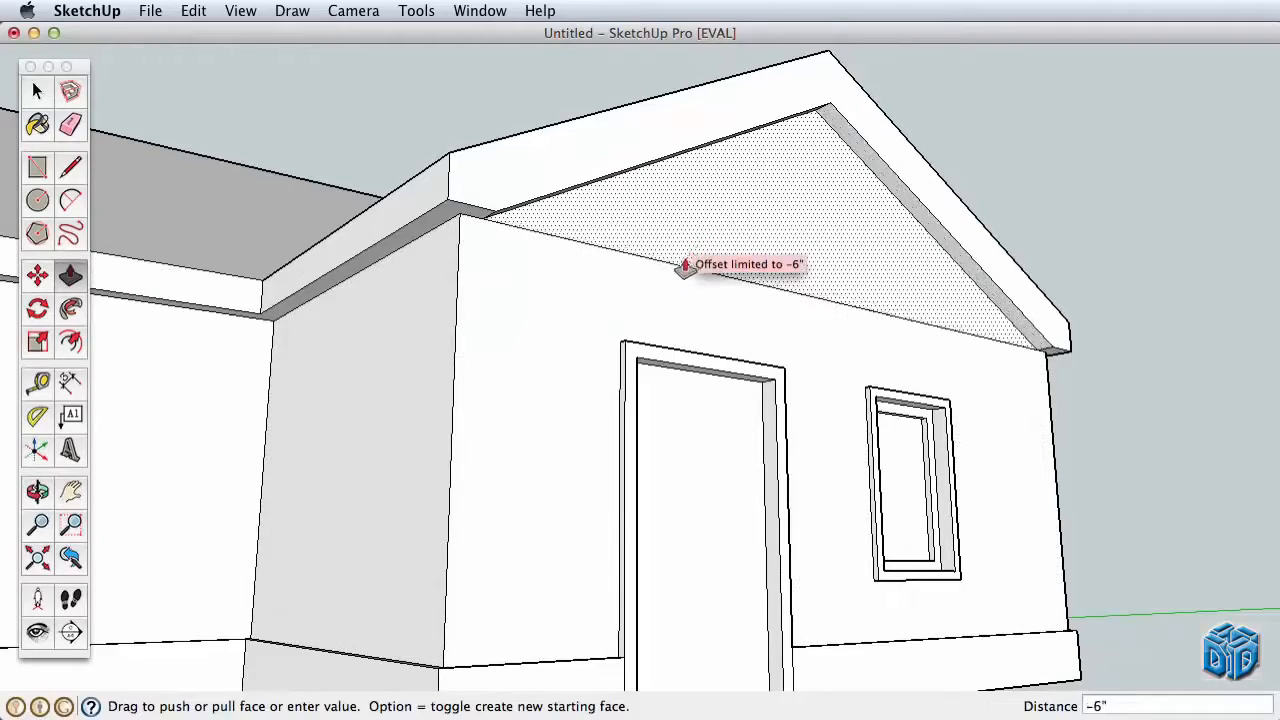
pyautogui.click(672, 290)
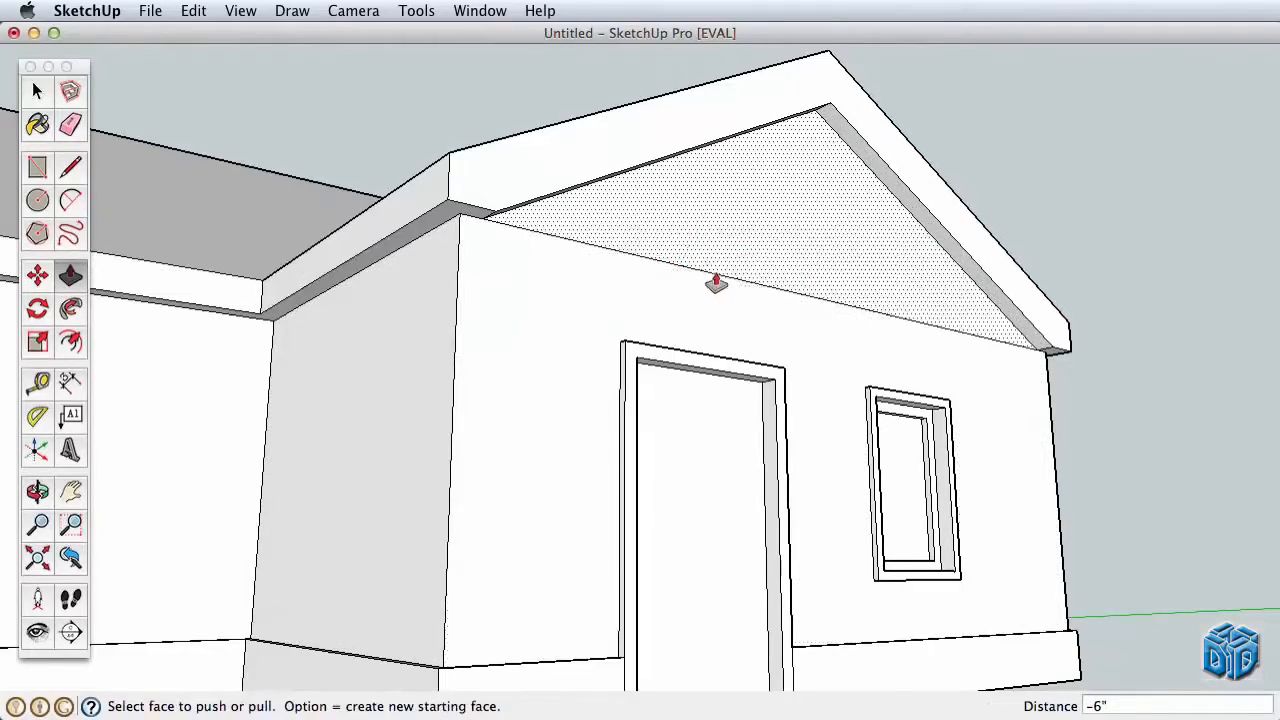
pyautogui.press('z')
pyautogui.moveTo(740, 330); pyautogui.dragTo(736, 484)
pyautogui.press('h')
pyautogui.moveTo(672, 448); pyautogui.dragTo(860, 475)
pyautogui.press('o')
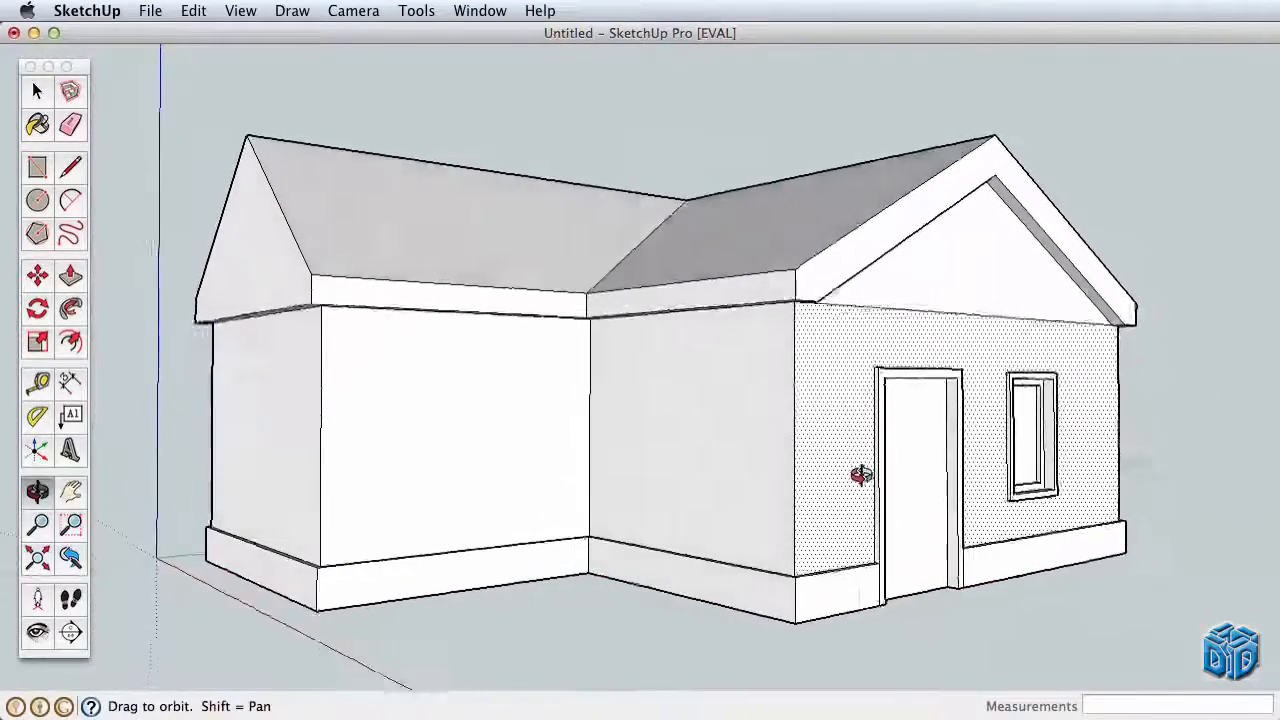